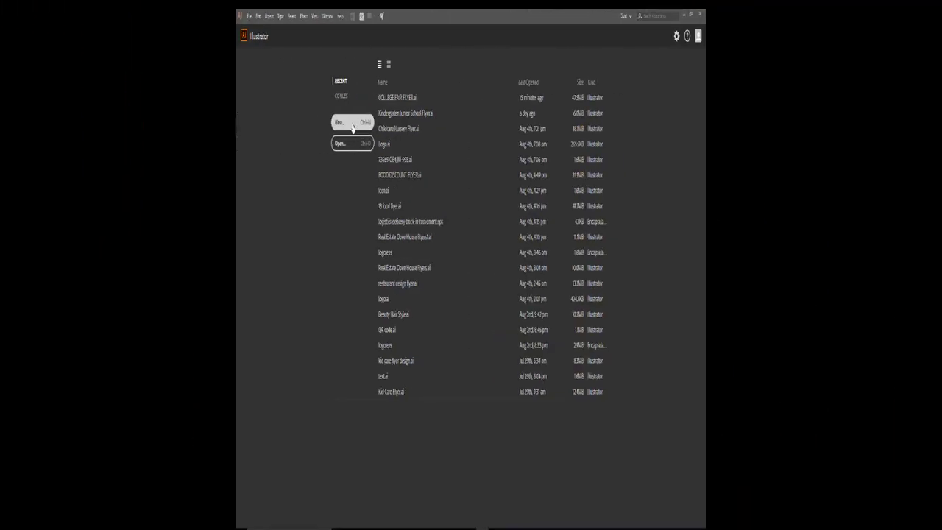
Step: Create a new 851 × 315 px document and zoom out to view the blank artboard
key(ctrl+n)
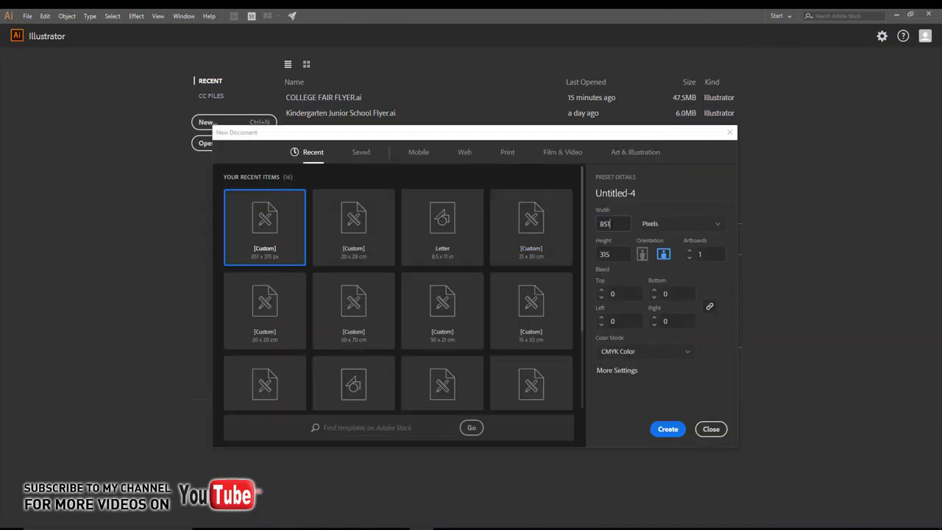
click(612, 257)
click(667, 430)
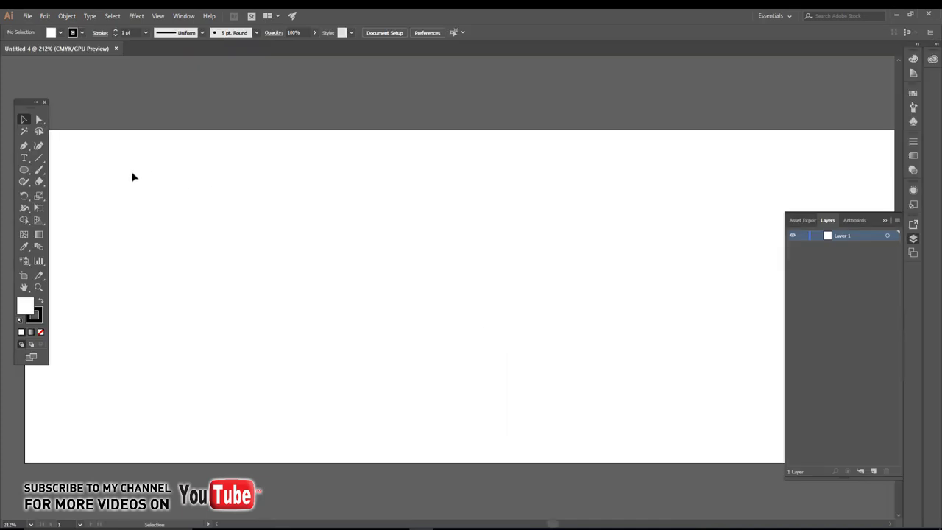
scroll(195, 217, down, 1)
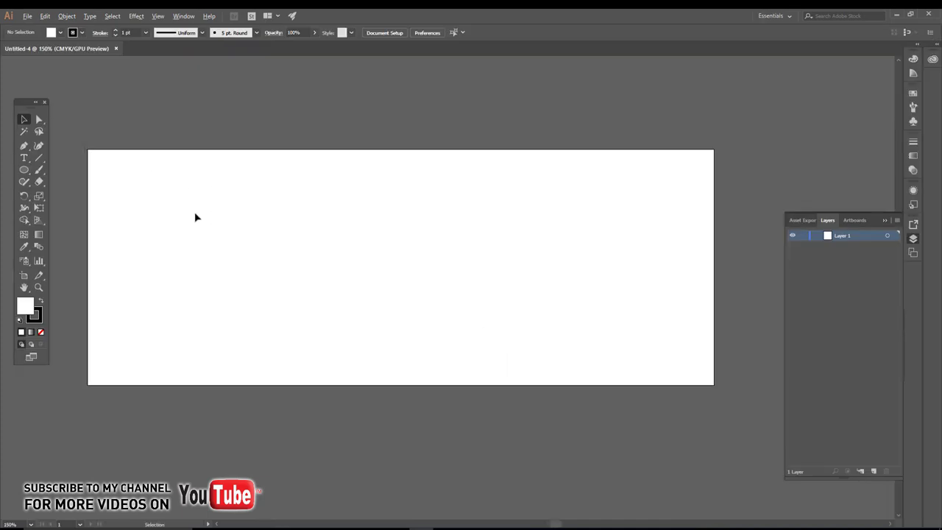
scroll(217, 200, down, 1)
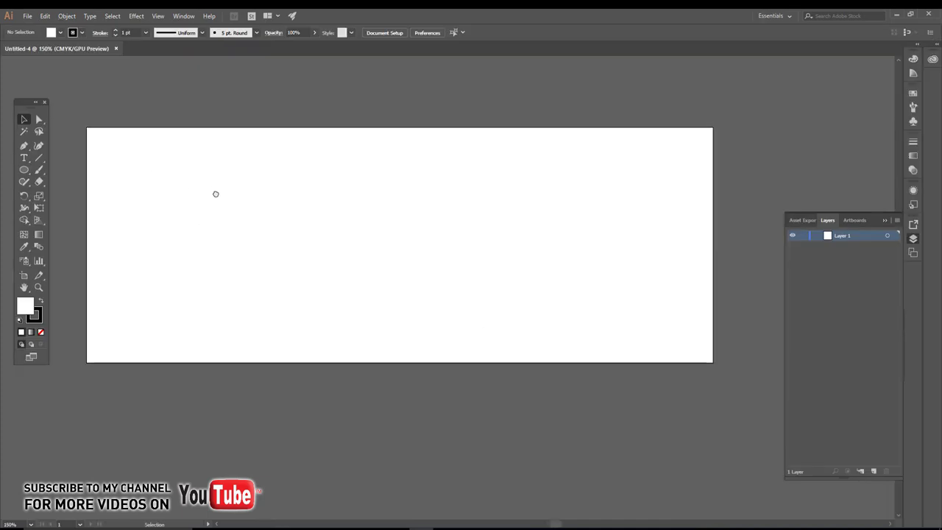
scroll(179, 198, down, 1)
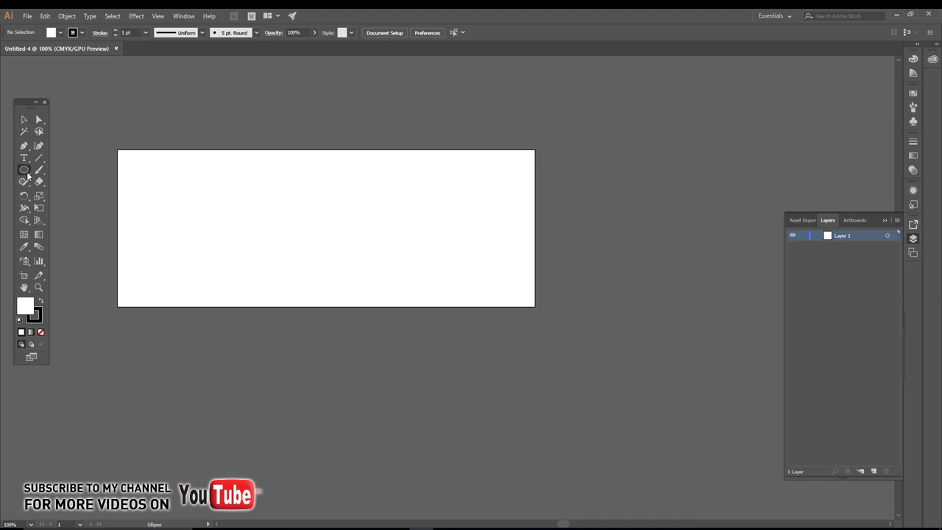
Step: Draw a wide rectangle at the artboard's top-left and align it flush to the artboard top
drag(27, 172, 66, 166)
drag(118, 150, 384, 190)
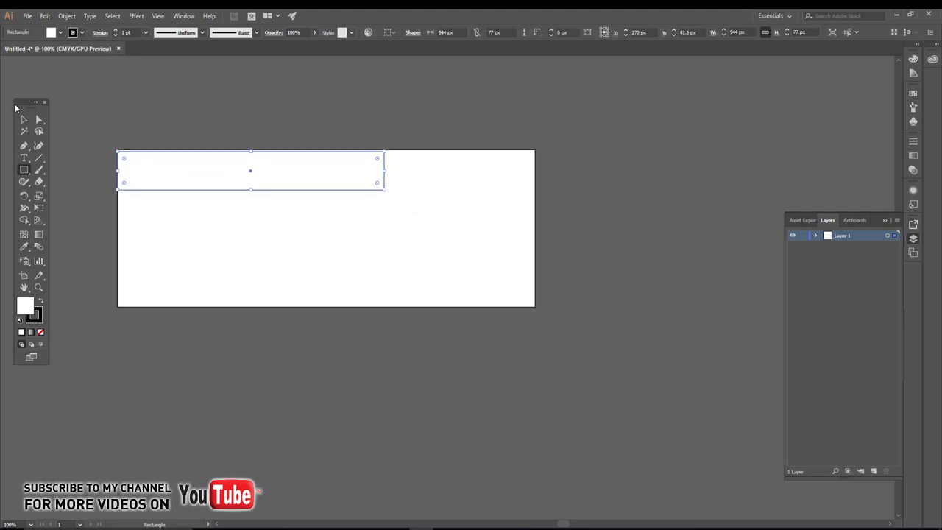
click(24, 120)
click(389, 34)
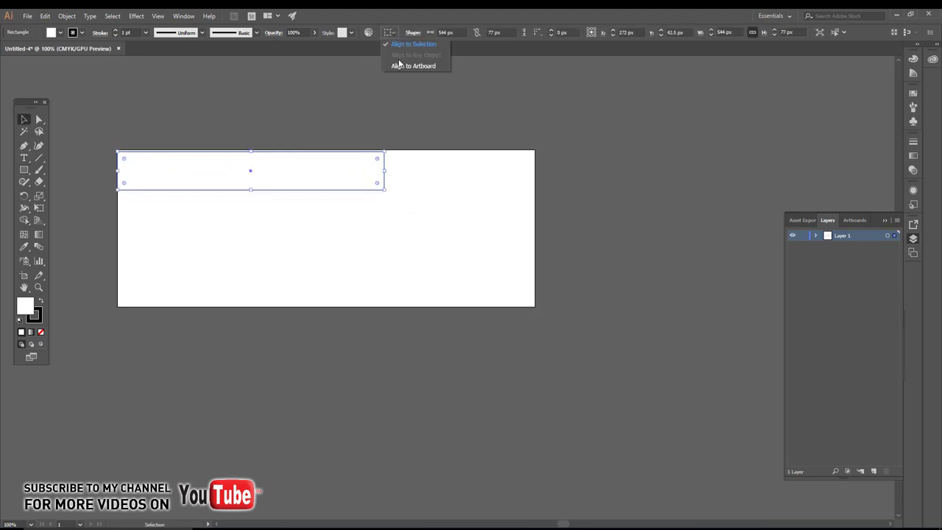
click(400, 63)
click(434, 34)
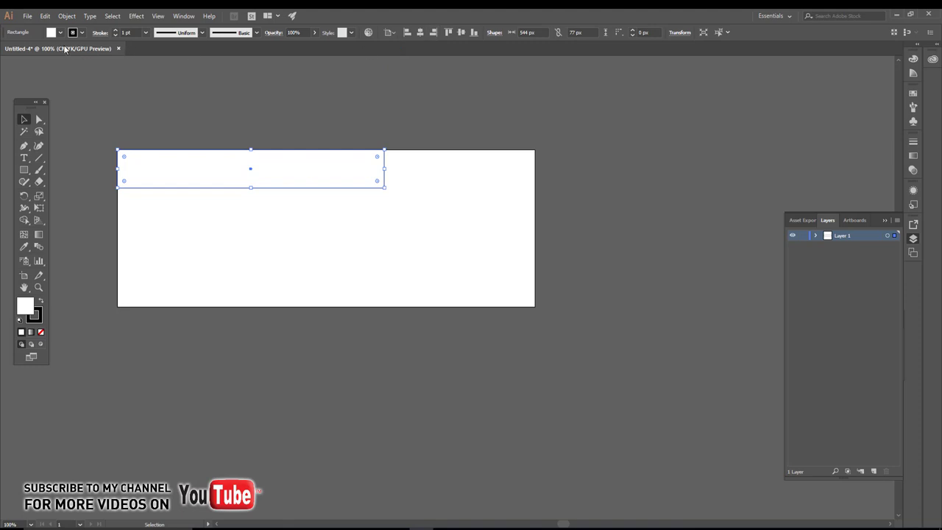
Step: Give the bar no stroke and a red fill from the swatches
click(81, 33)
click(9, 51)
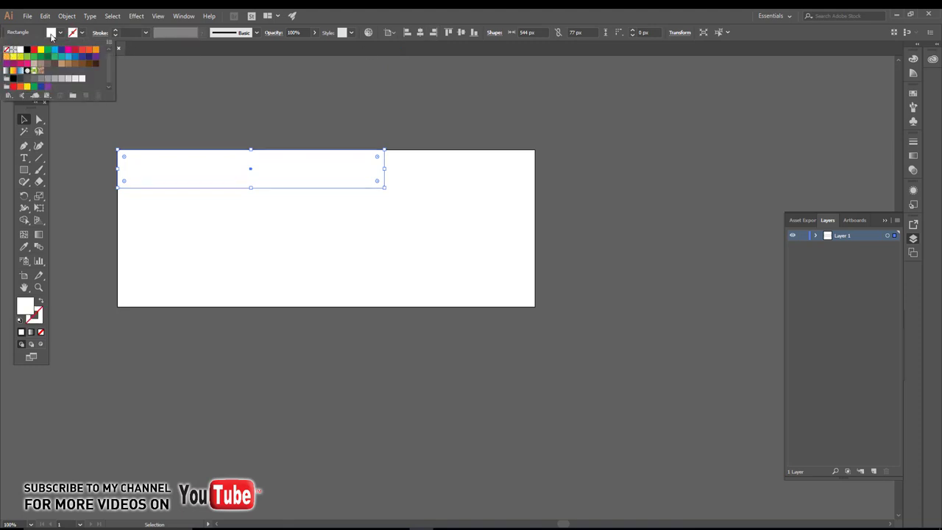
click(61, 33)
click(74, 53)
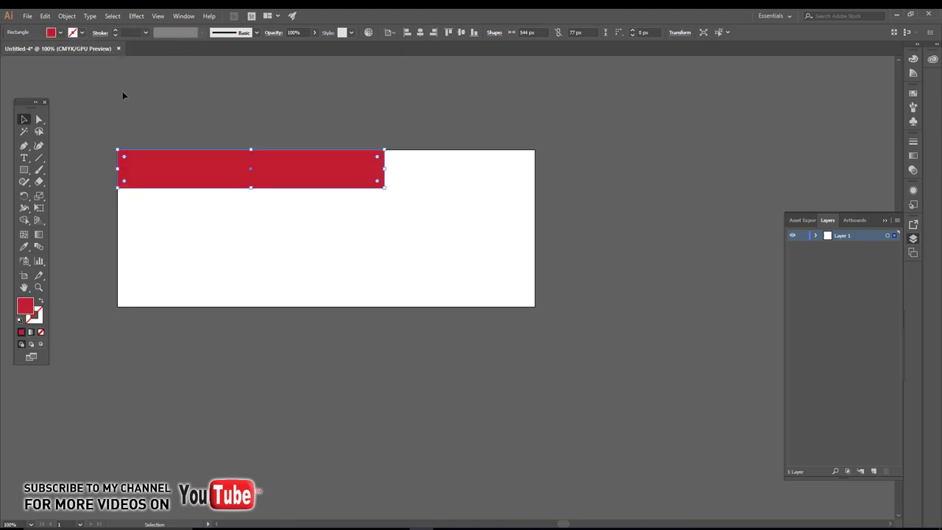
click(241, 110)
scroll(341, 256, up, 1)
Step: Draw a closed curved teardrop path with the Pen tool from the top edge to the bottom edge
drag(305, 250, 312, 205)
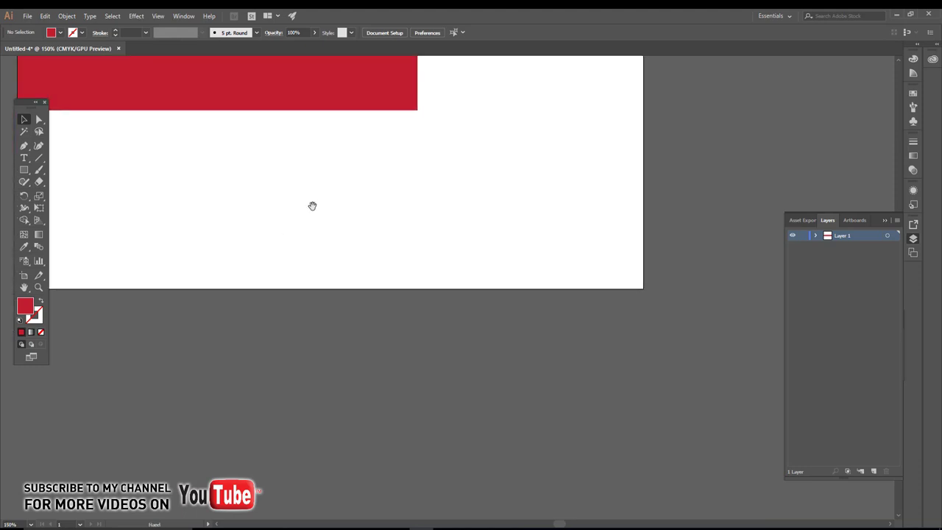
click(23, 145)
scroll(199, 181, down, 1)
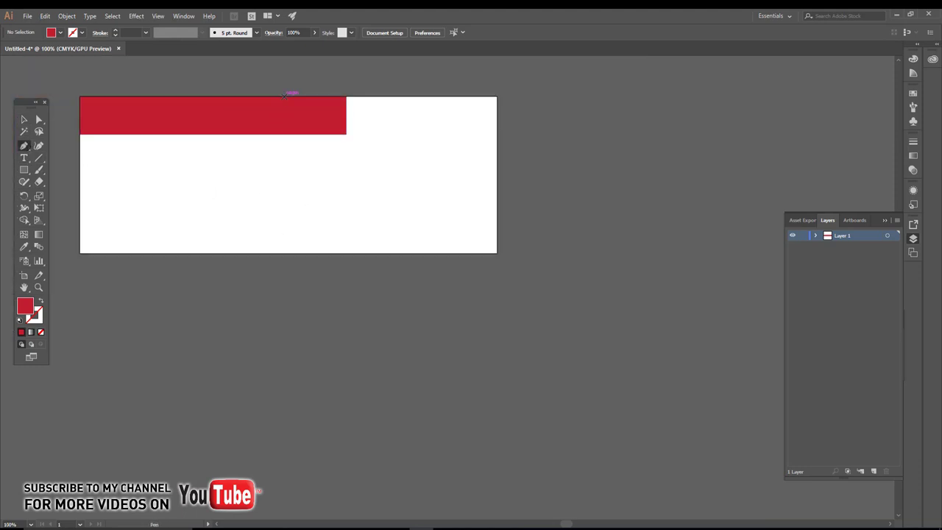
click(284, 96)
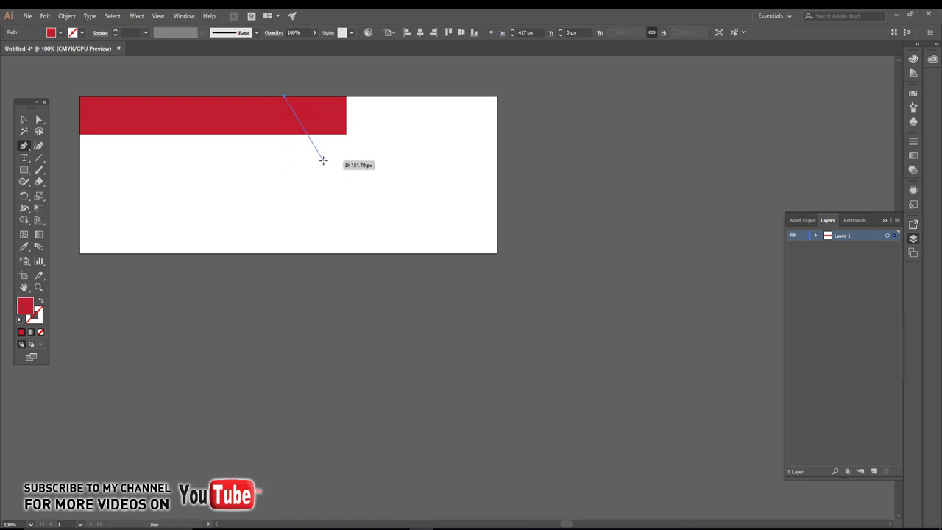
drag(325, 158, 331, 207)
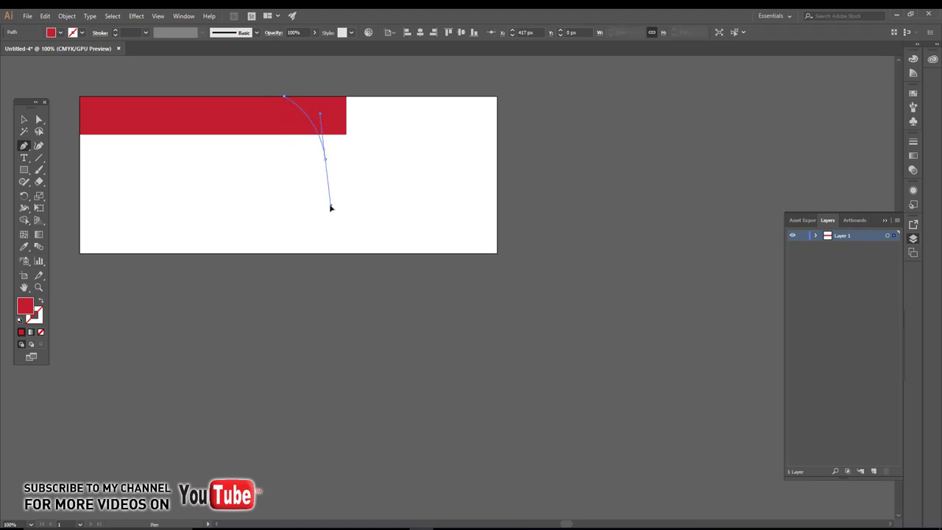
click(389, 251)
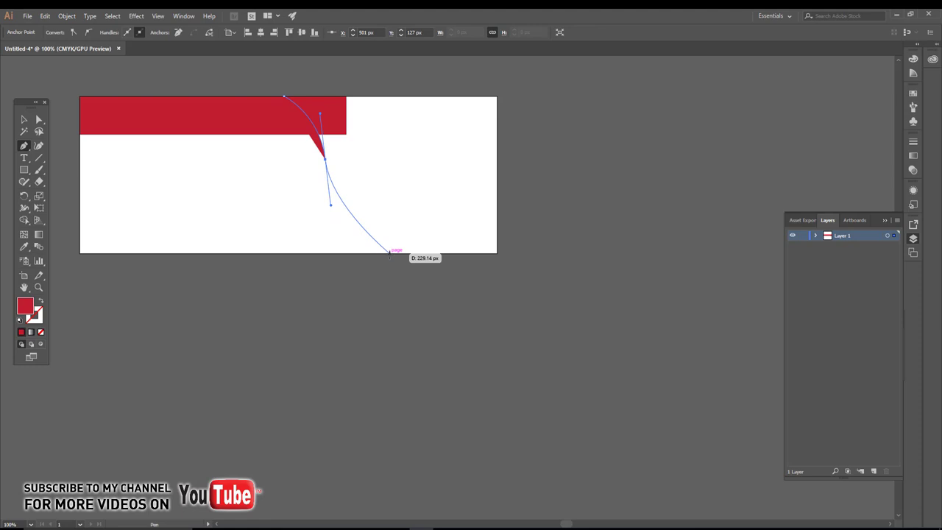
drag(389, 251, 428, 258)
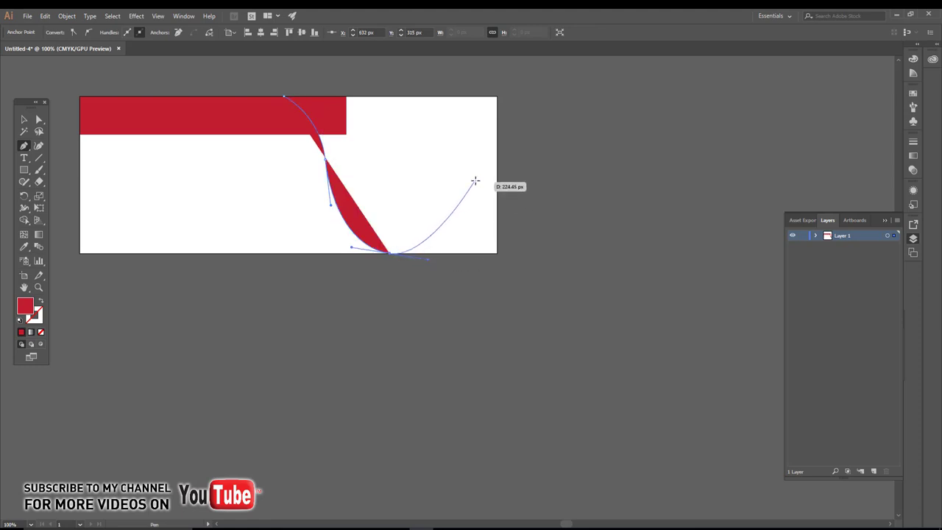
drag(474, 180, 467, 129)
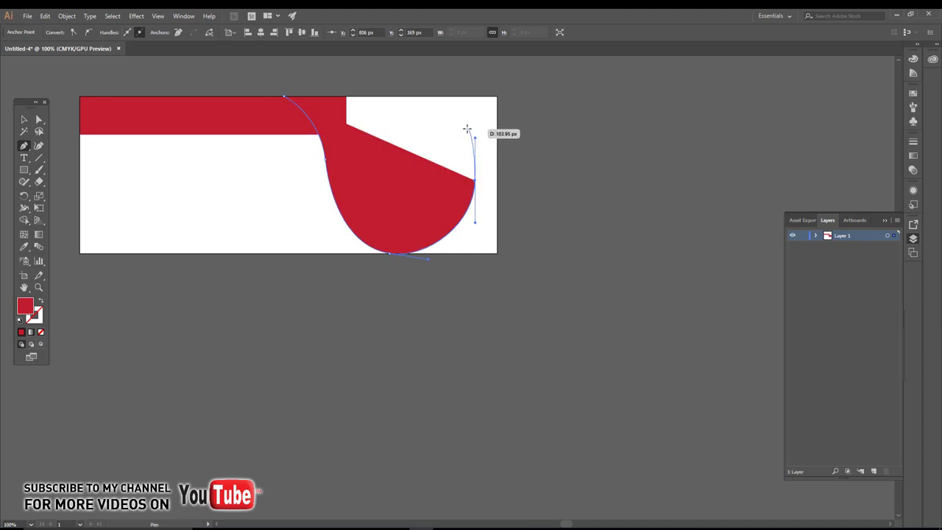
drag(445, 97, 437, 96)
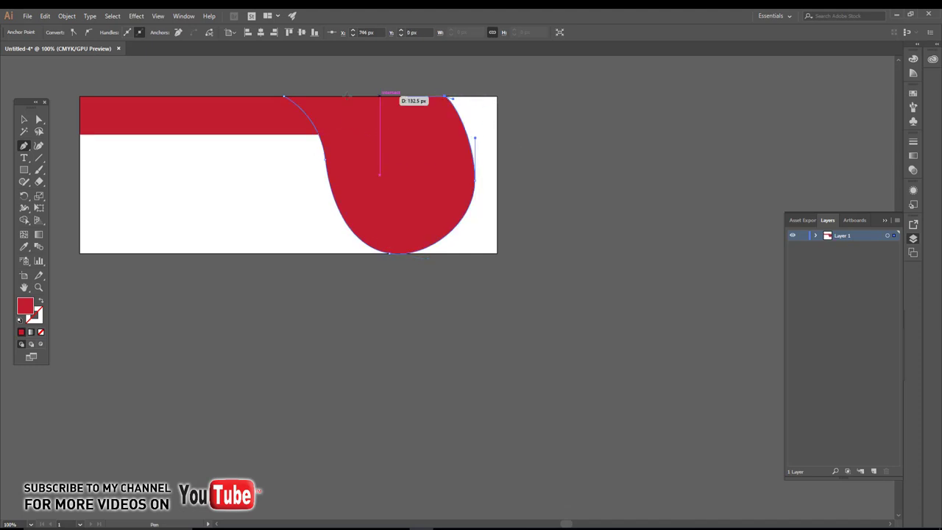
click(284, 97)
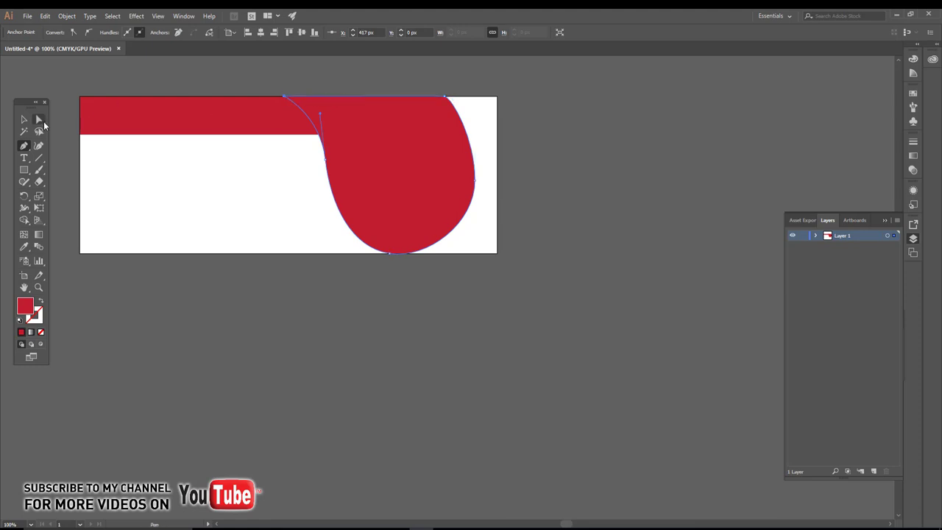
Step: Refine the teardrop's curve handles and anchor points with Direct Selection
click(39, 119)
click(326, 188)
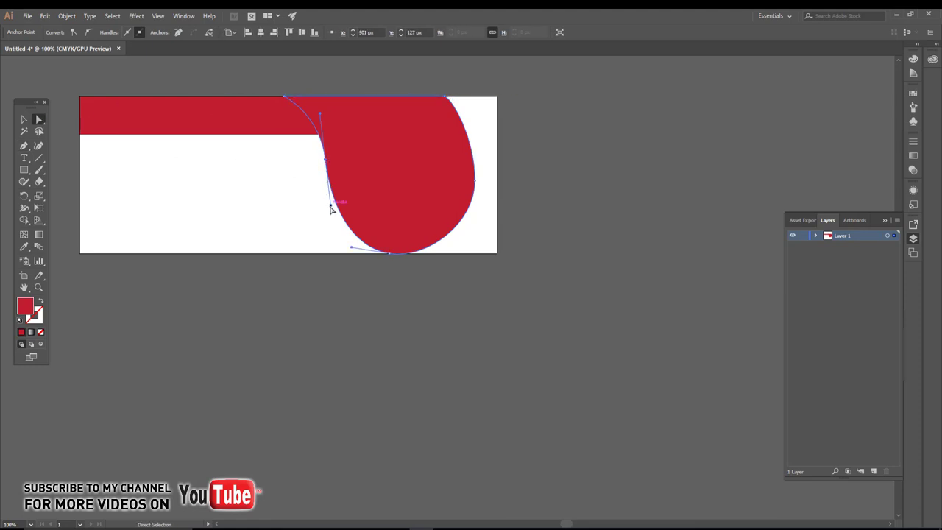
drag(330, 206, 325, 204)
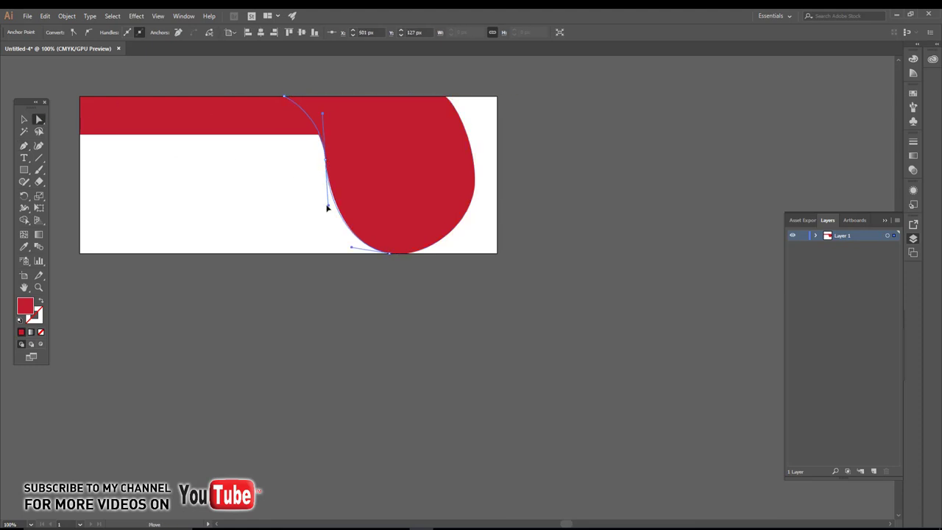
click(390, 254)
drag(352, 248, 343, 253)
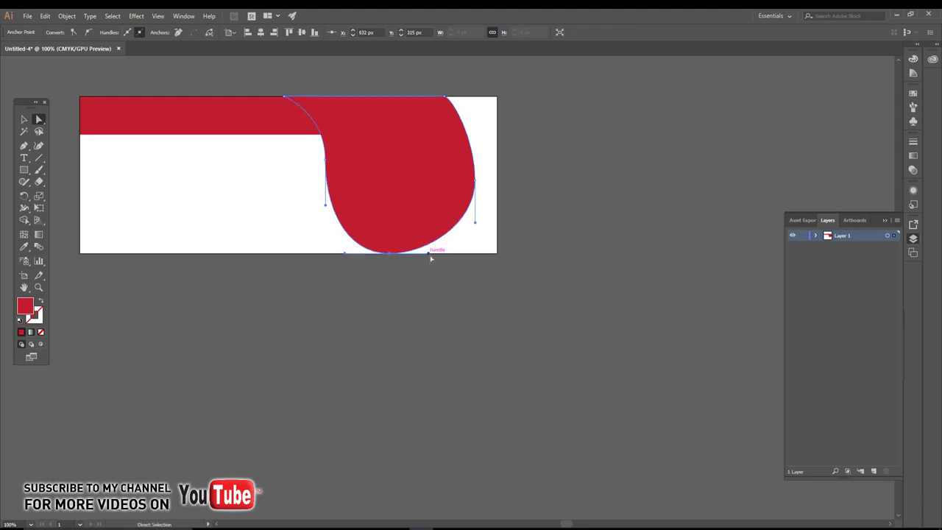
drag(431, 258, 439, 254)
drag(473, 187, 474, 179)
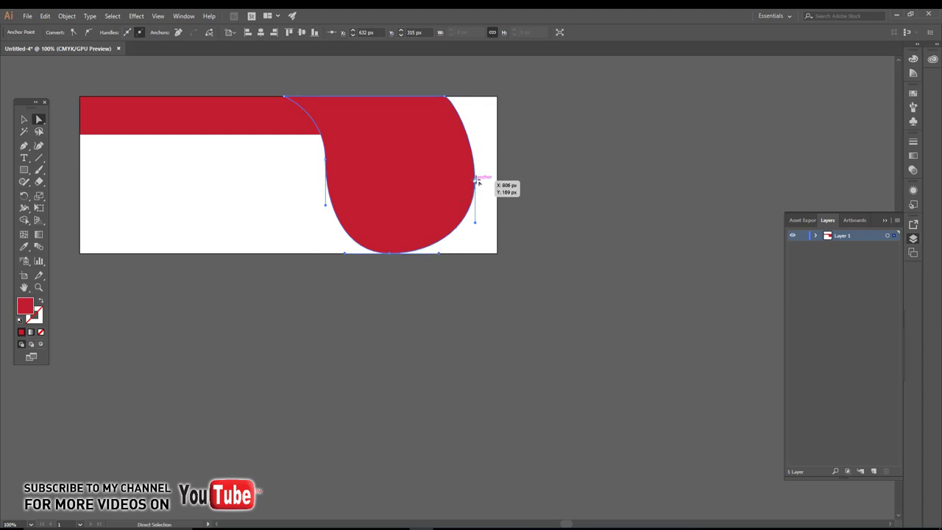
Step: Fill the curved shape with yellow from the swatches
click(23, 119)
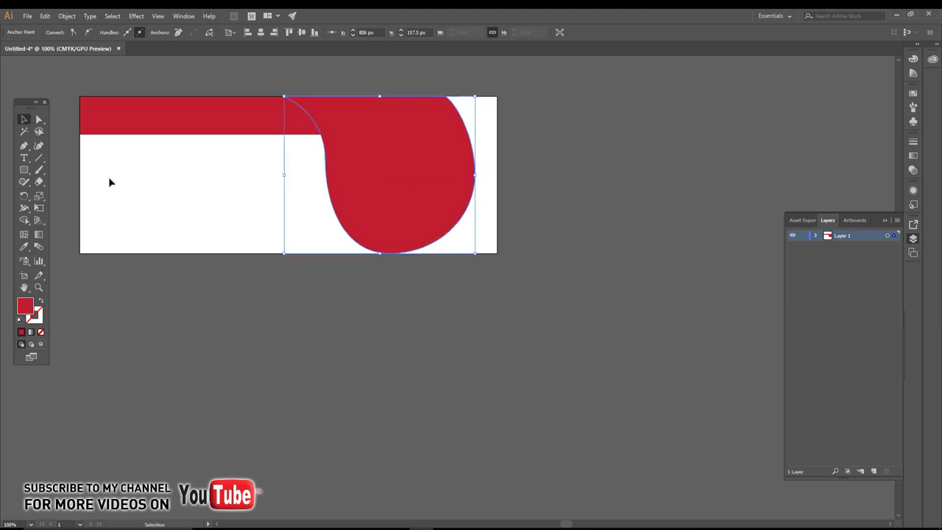
click(60, 32)
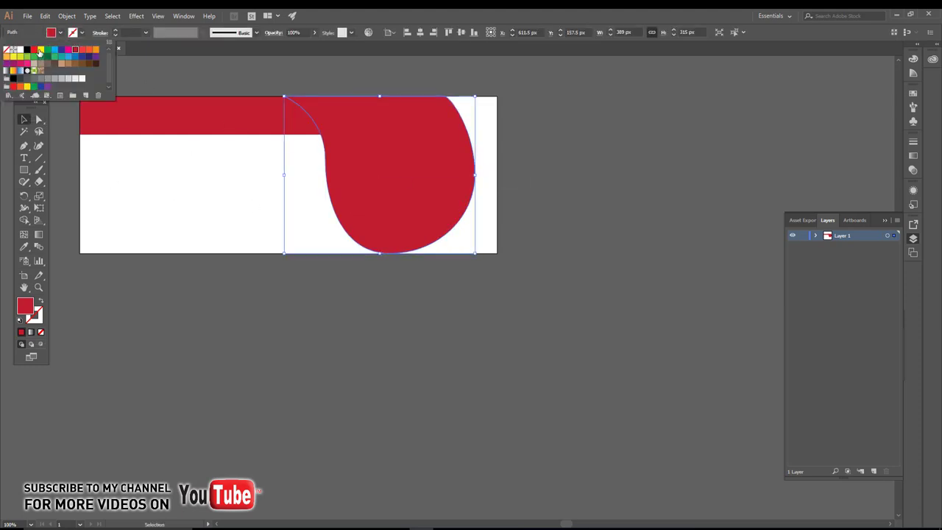
click(40, 50)
click(164, 192)
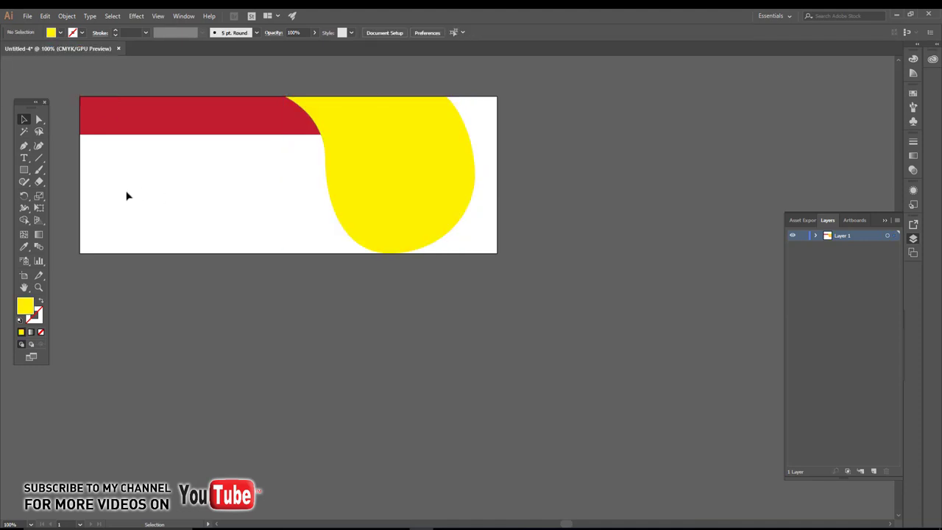
click(24, 147)
Step: Set the next path's fill to None and its stroke to black
click(61, 34)
click(13, 50)
click(82, 33)
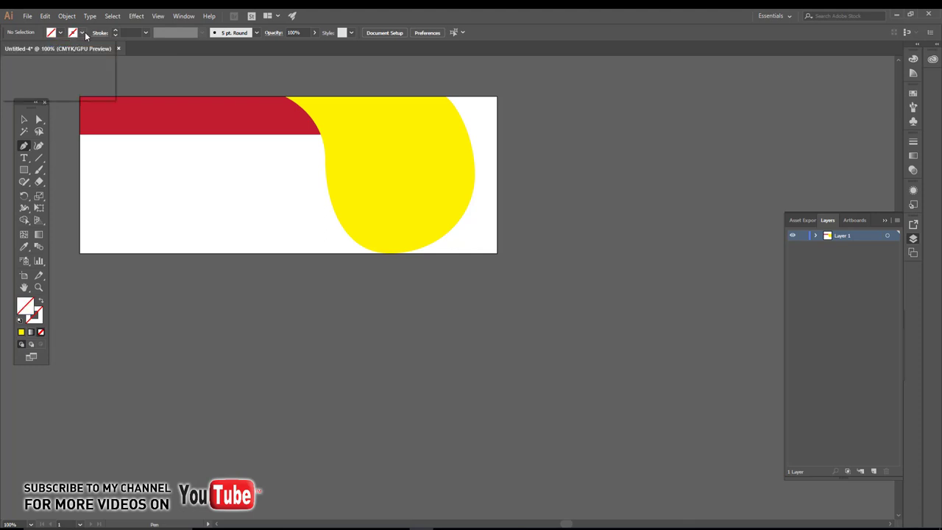
click(28, 50)
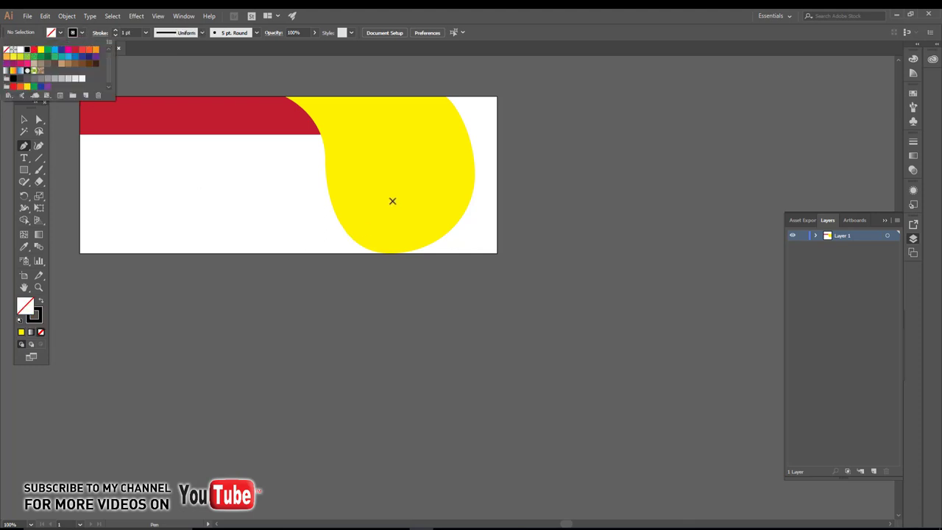
click(370, 97)
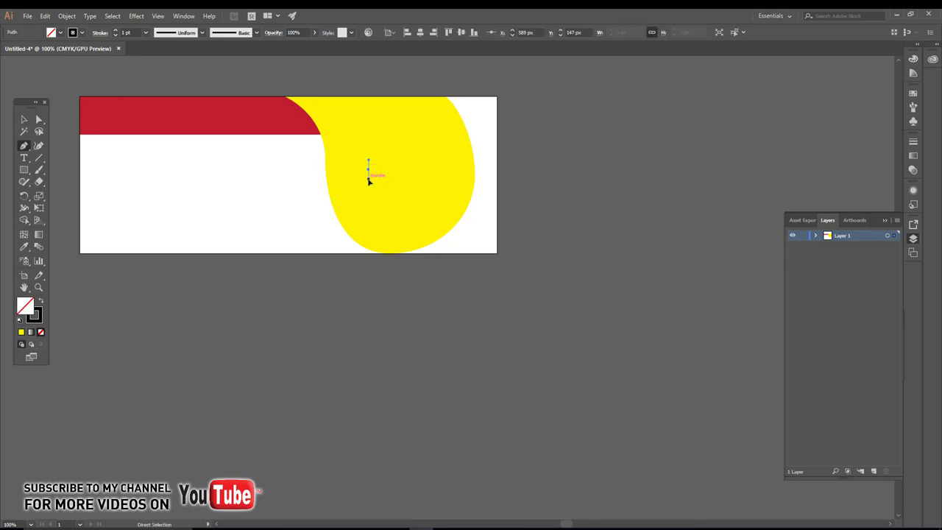
Step: Draw a closed curved teardrop outline inside the yellow shape, top edge to bottom edge
click(365, 96)
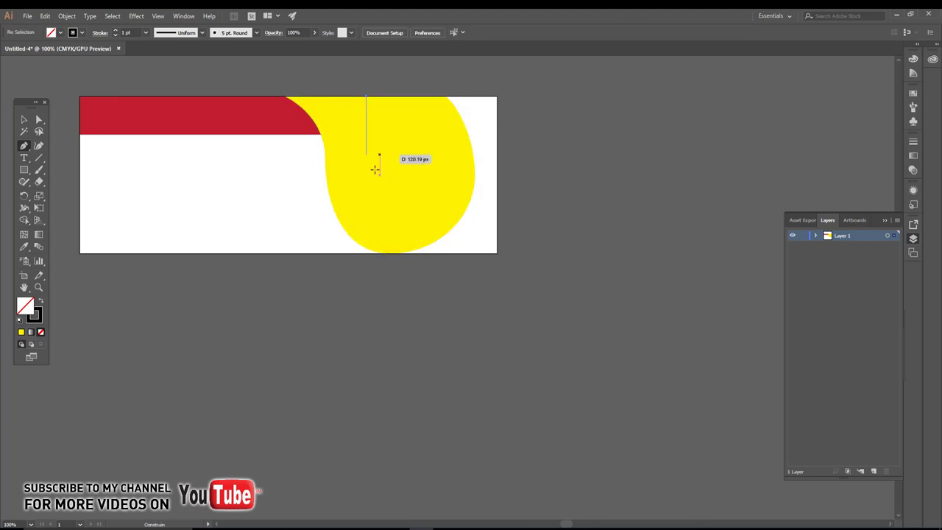
drag(373, 174, 356, 218)
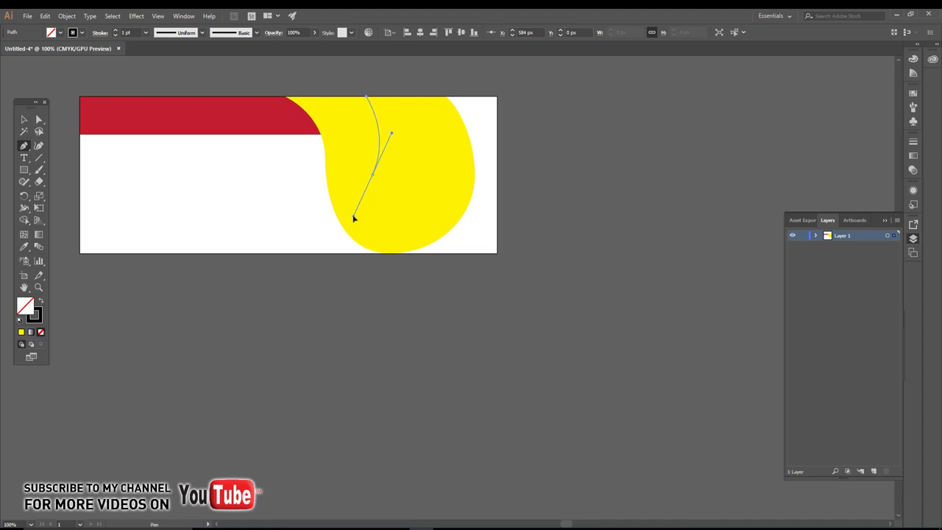
drag(353, 217, 350, 215)
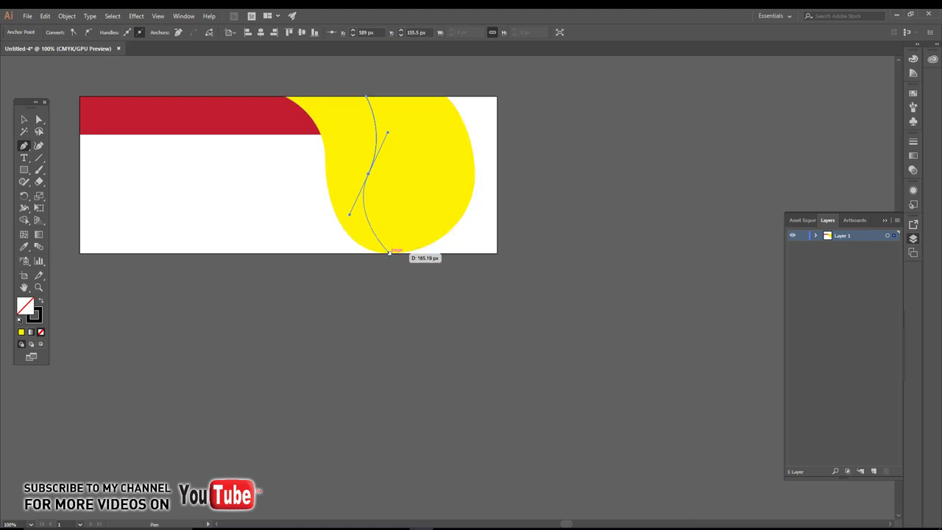
drag(388, 253, 410, 258)
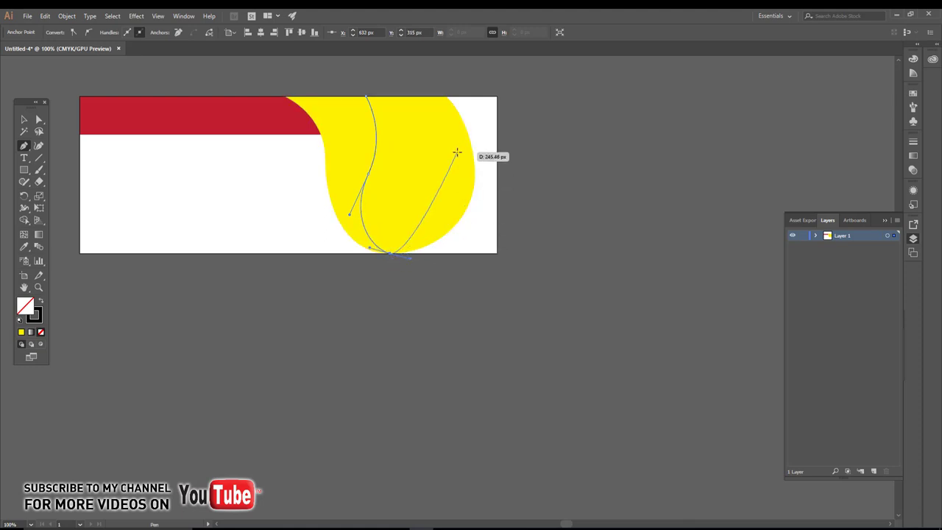
drag(464, 171, 456, 118)
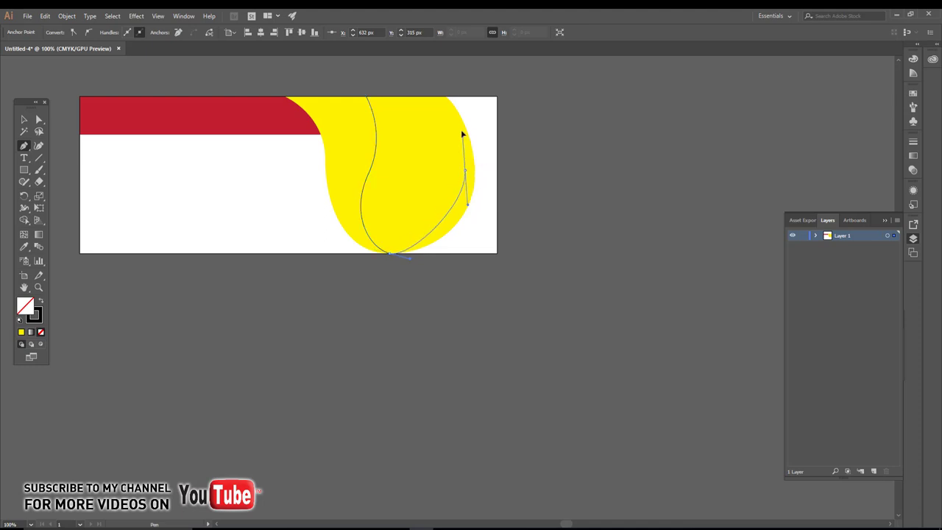
click(429, 96)
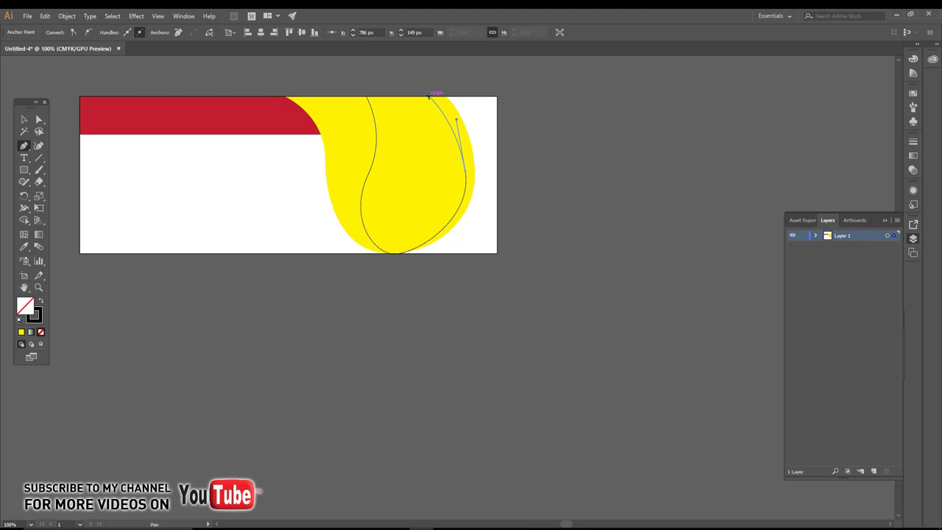
click(366, 96)
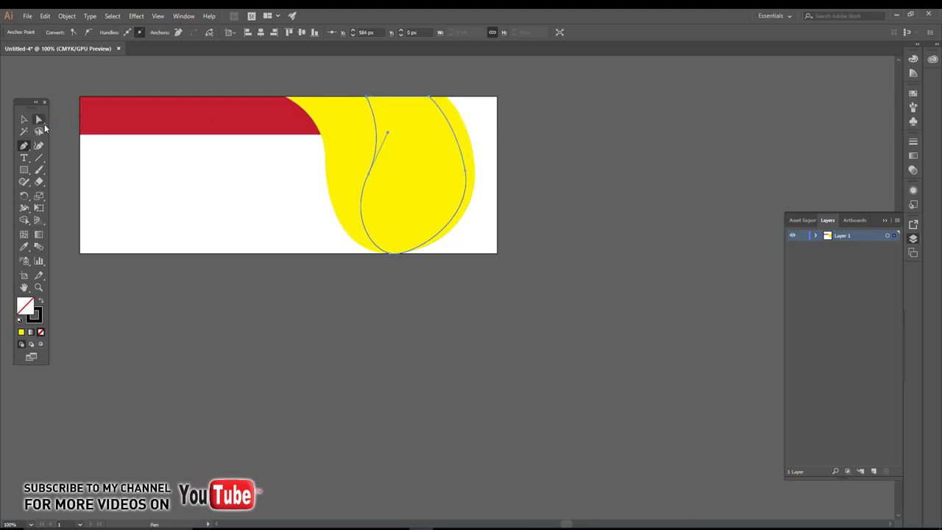
Step: Adjust the inner outline's anchors and curves with Direct Selection
click(40, 120)
drag(370, 173, 363, 174)
drag(367, 97, 349, 96)
drag(382, 133, 388, 123)
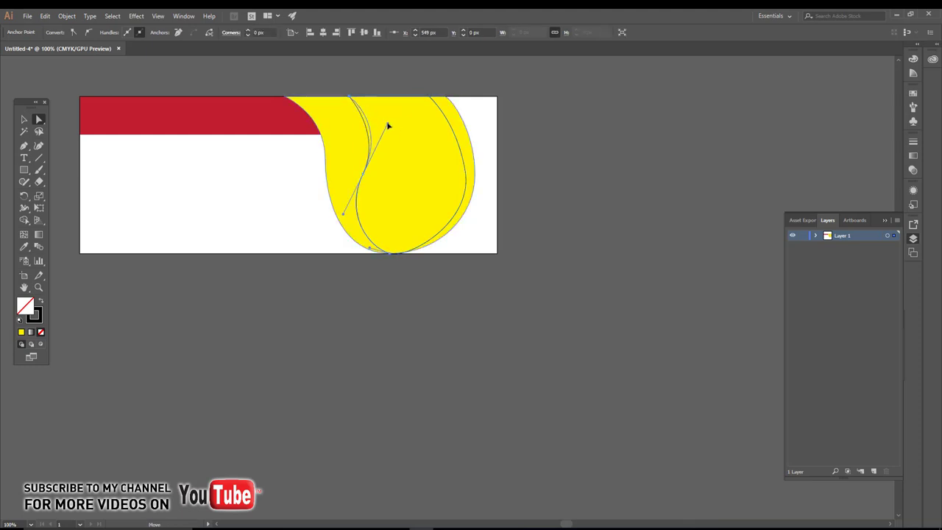
click(392, 254)
drag(411, 262, 420, 263)
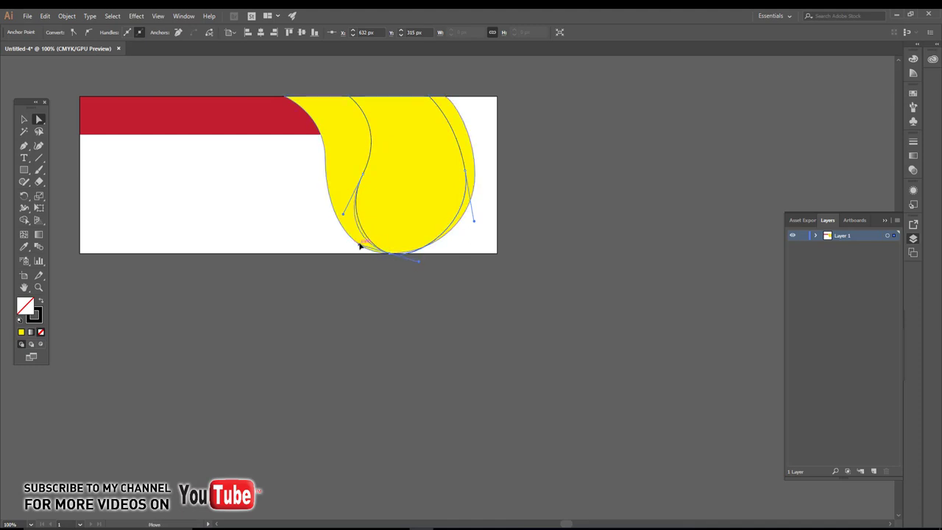
drag(369, 247, 360, 246)
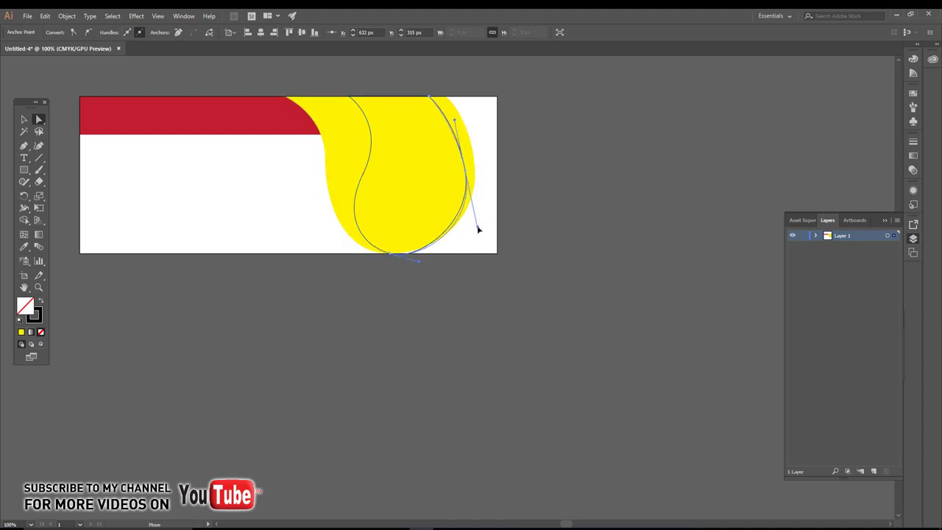
Step: Widen the yellow shape slightly right and stretch the inner outline to the bottom edge
scroll(457, 218, down, 1)
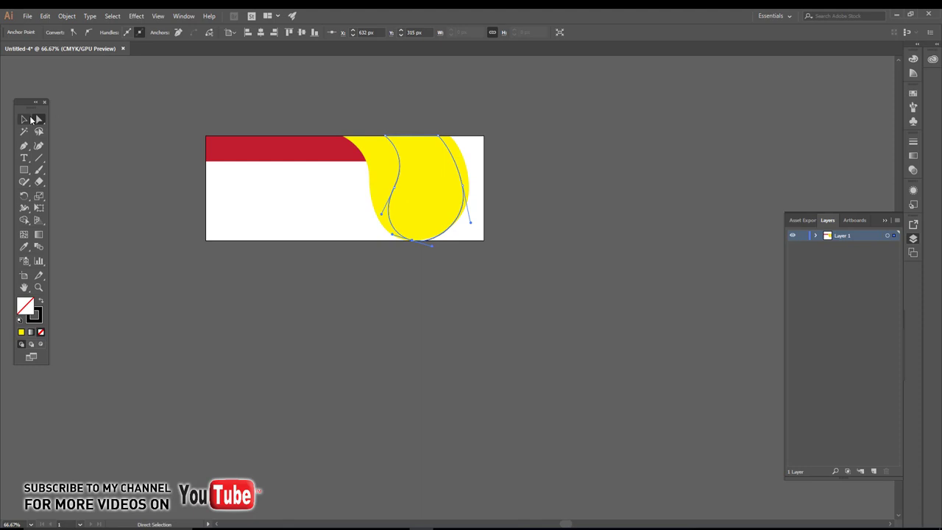
click(24, 120)
click(88, 140)
scroll(231, 164, up, 1)
scroll(341, 209, right, 2)
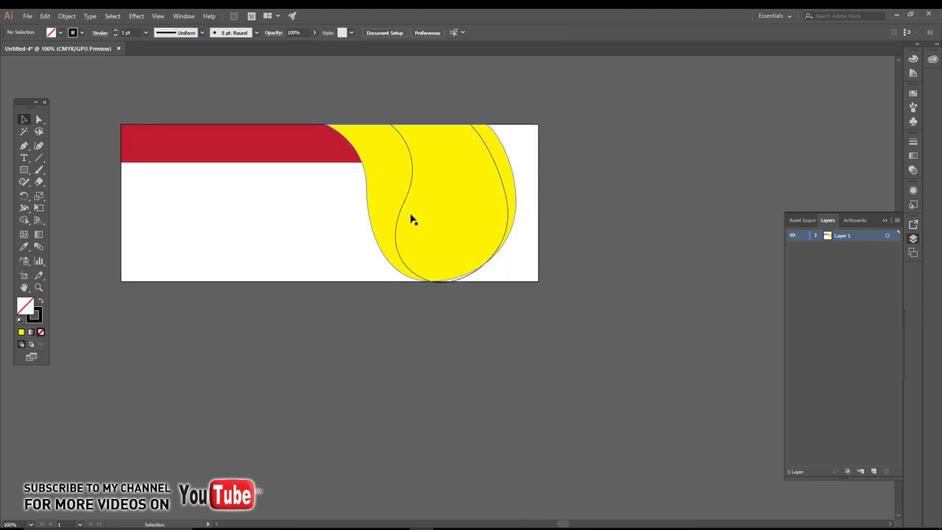
scroll(413, 219, up, 1)
click(442, 267)
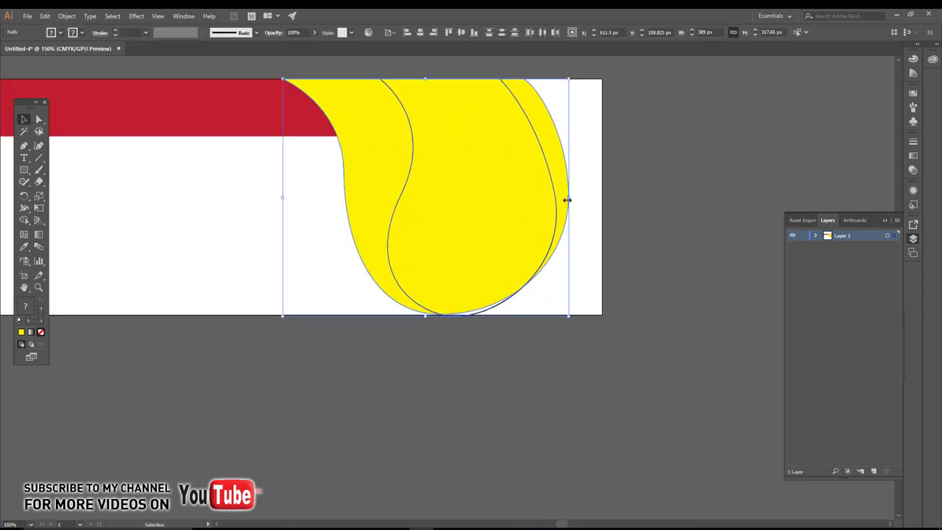
drag(566, 199, 572, 200)
click(462, 334)
click(460, 317)
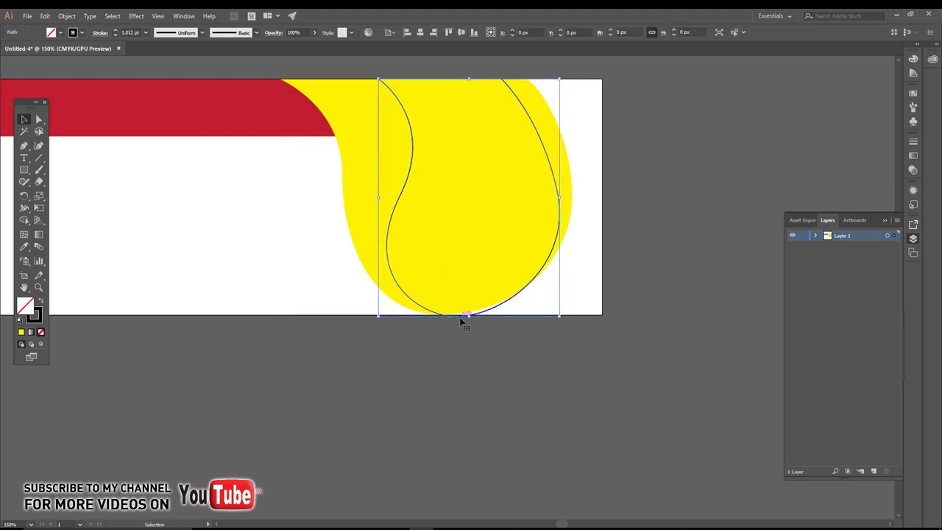
drag(461, 318, 462, 324)
click(459, 337)
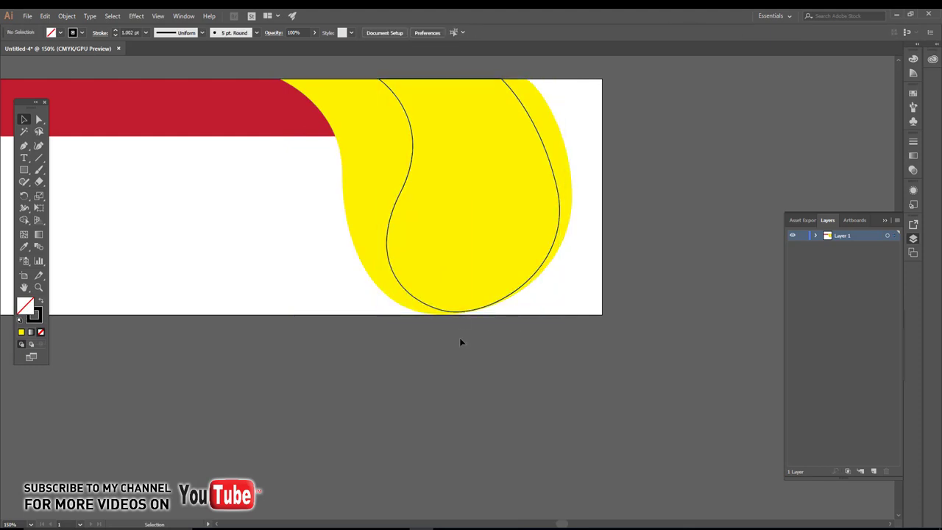
scroll(459, 337, down, 1)
Step: Place the craft-kid photo and position it over the yellow shape
click(24, 16)
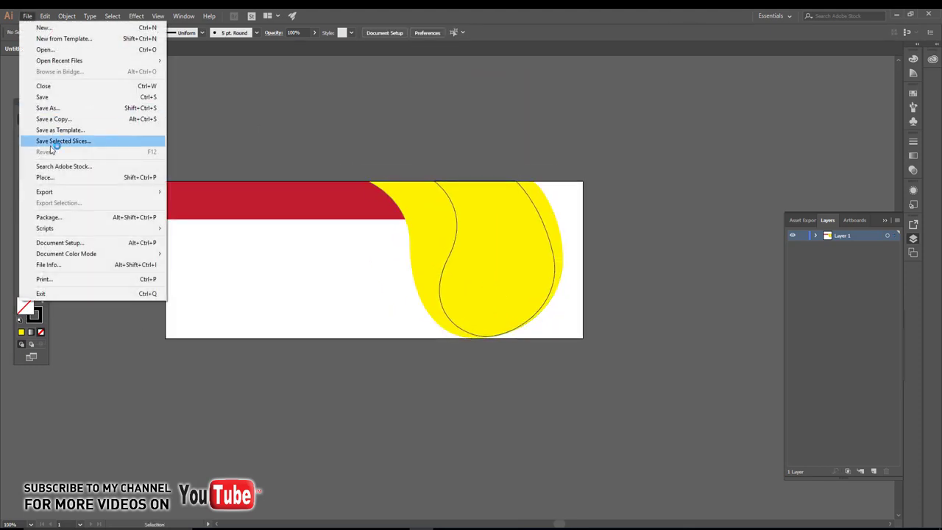
click(50, 177)
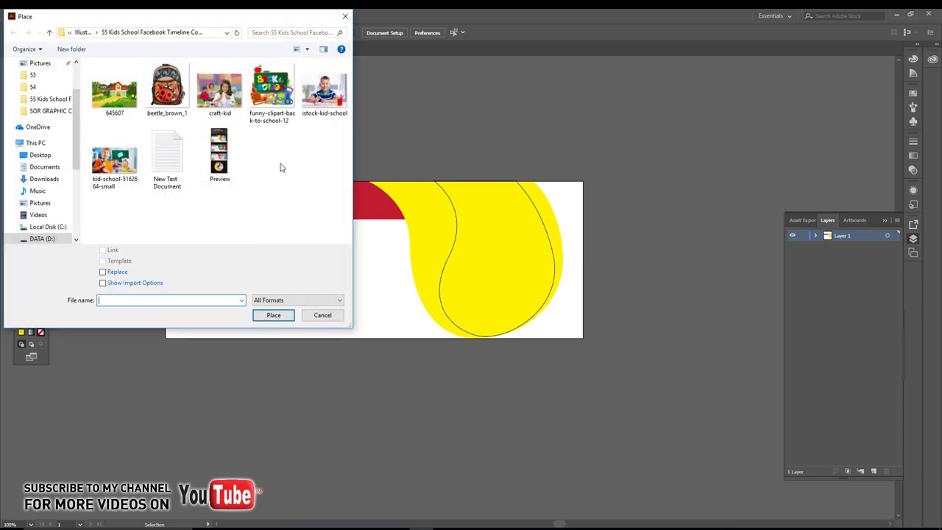
click(273, 315)
click(444, 235)
drag(484, 288, 395, 198)
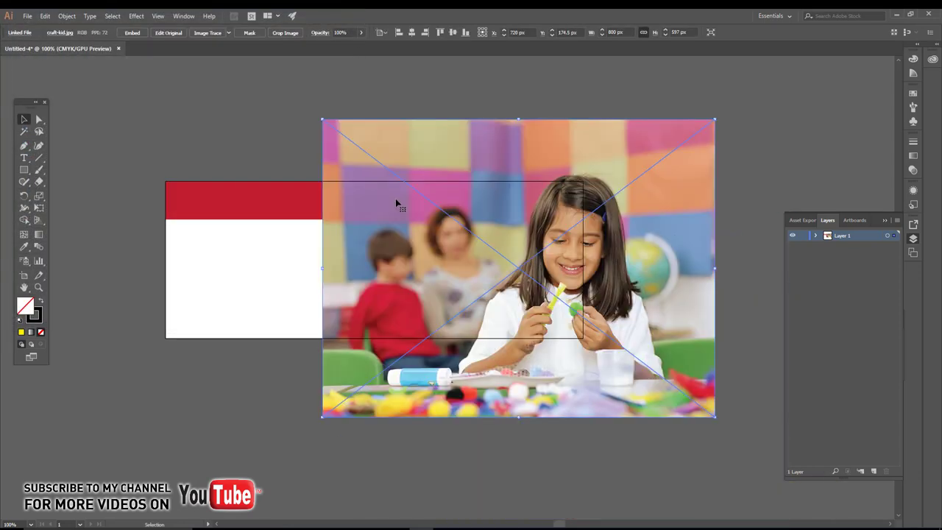
Step: Send the photo behind and make a clipping mask with the curved outline
key(ctrl+bracketleft)
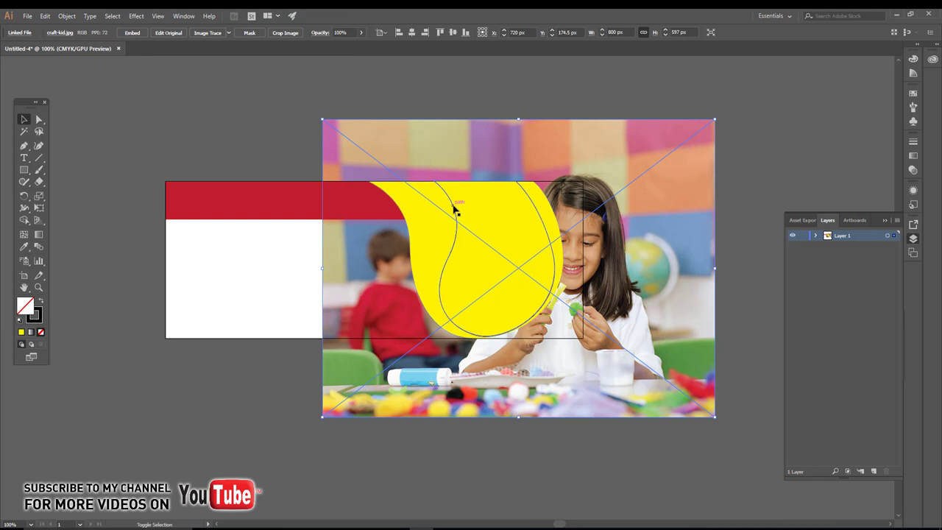
shift+click(454, 204)
right_click(479, 215)
click(502, 287)
Step: Scale and shift the photo inside the clip group so the girl fits
double_click(490, 238)
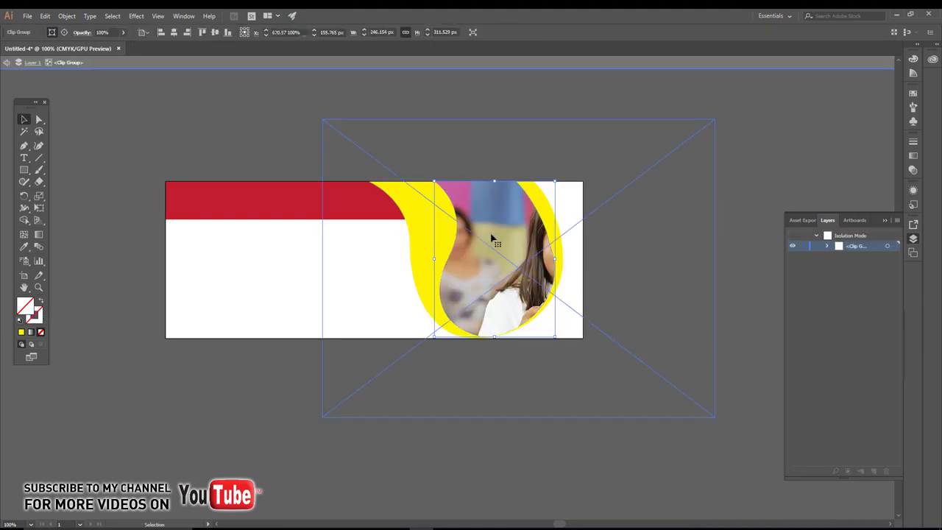
drag(713, 417, 610, 383)
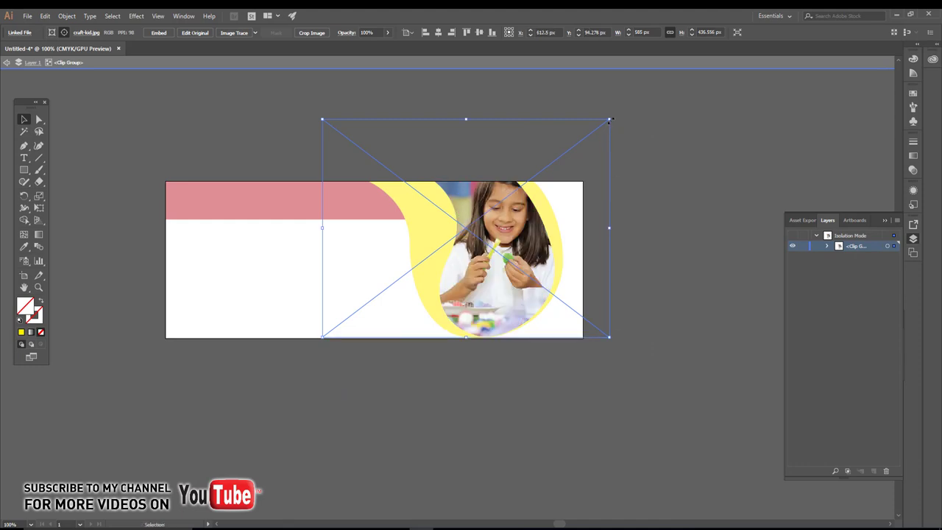
drag(609, 120, 558, 157)
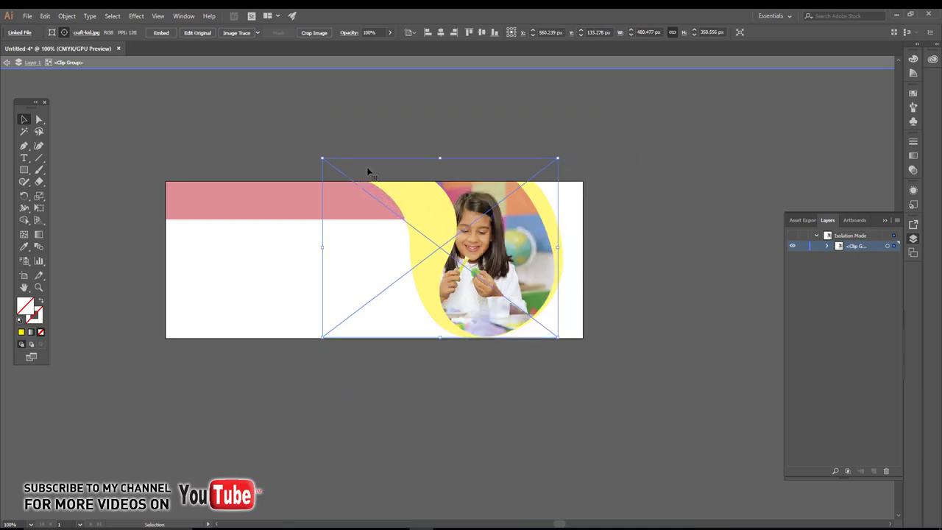
drag(322, 158, 349, 177)
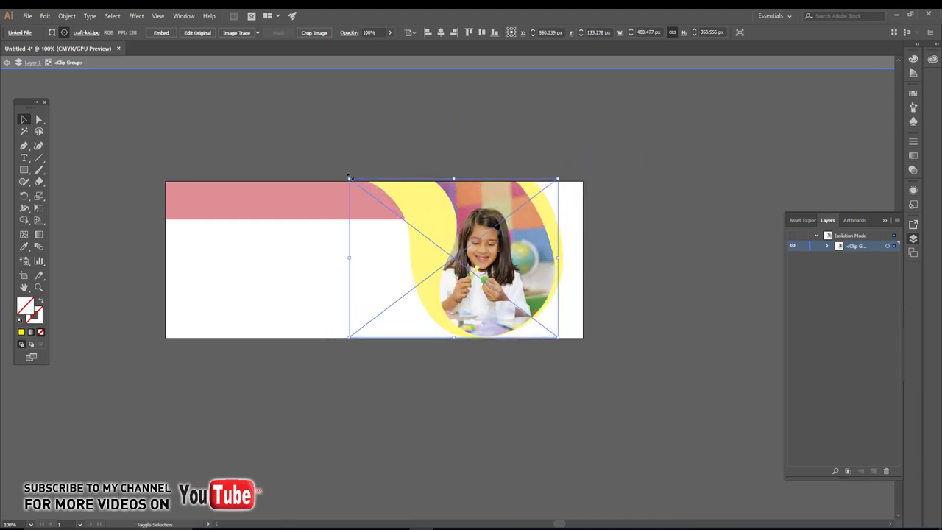
drag(519, 287, 542, 295)
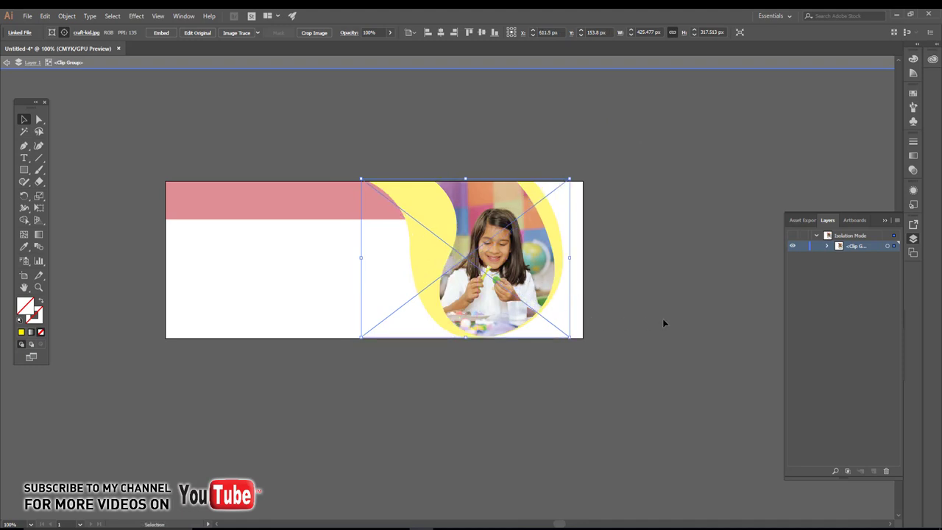
double_click(632, 296)
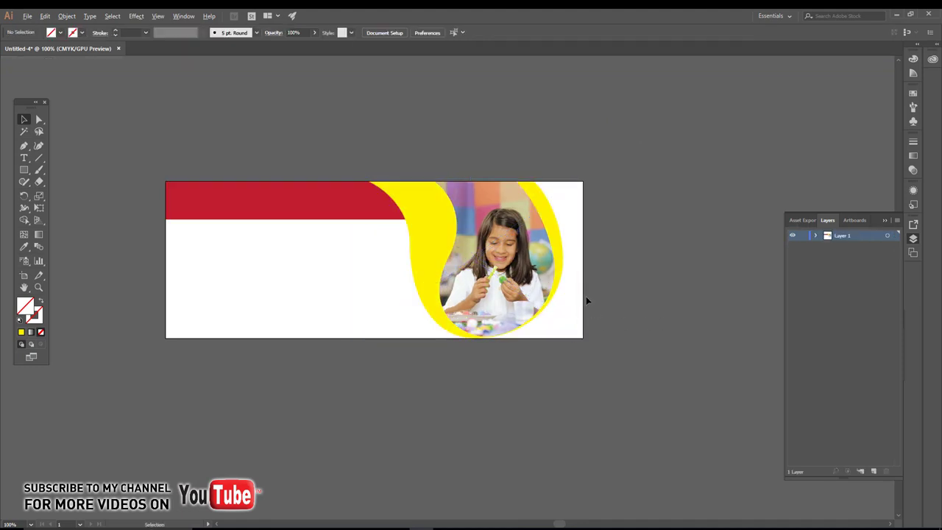
Step: Draw a tall rectangle over the banner's right end, fill it with the banner red, and send it to back
scroll(586, 300, up, 1)
drag(460, 357, 467, 381)
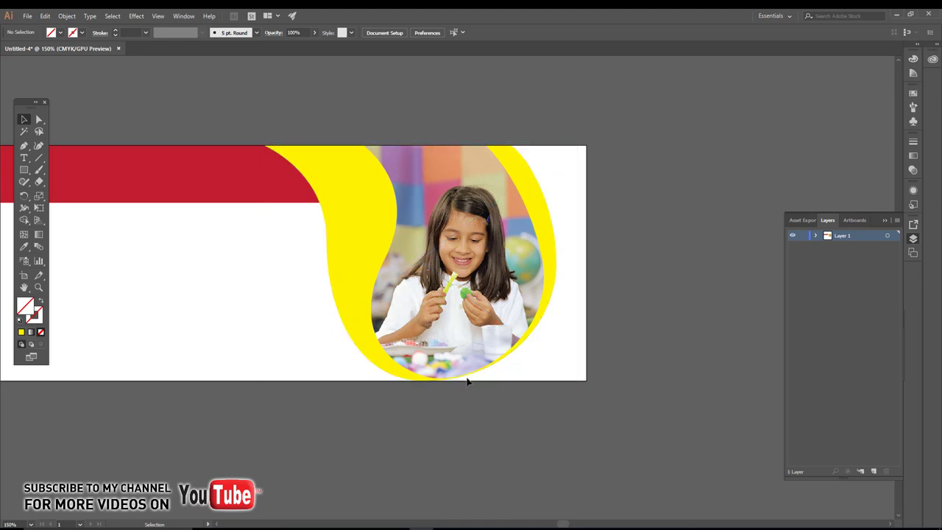
click(23, 169)
drag(434, 147, 582, 378)
click(24, 246)
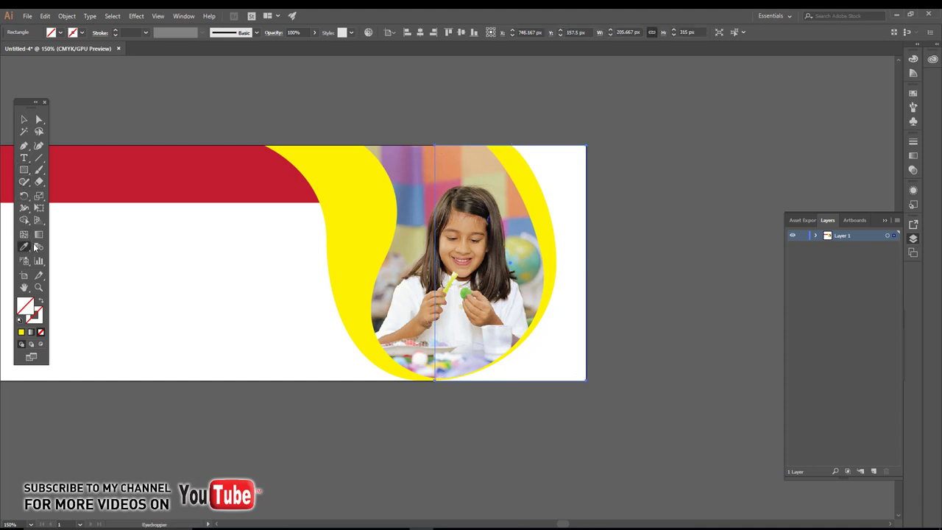
click(114, 184)
click(22, 118)
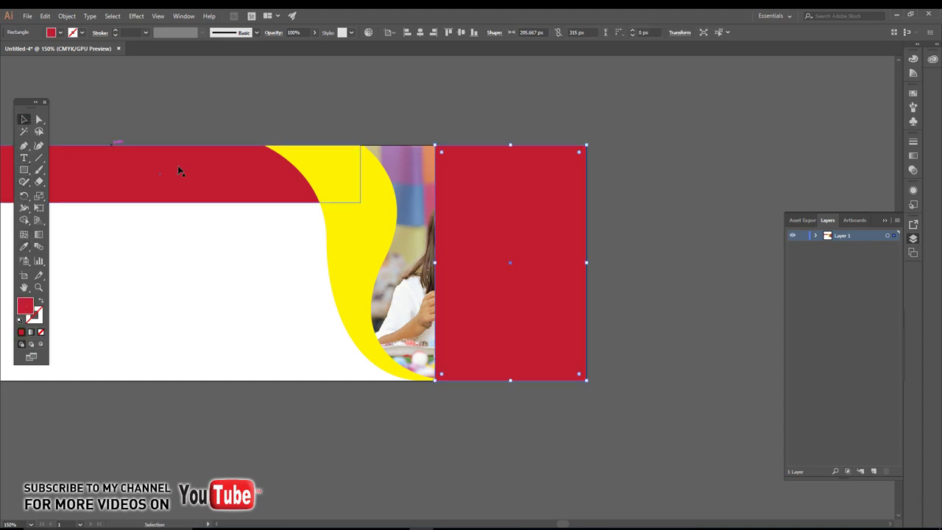
right_click(466, 246)
mouse_move(495, 401)
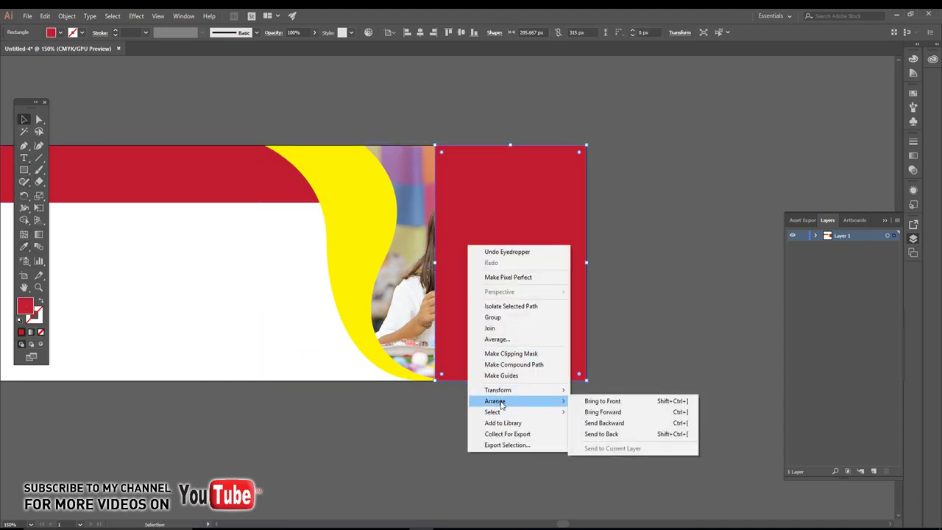
click(577, 434)
click(650, 349)
Step: Stretch the yellow wave shape further to the left
key(ctrl+minus)
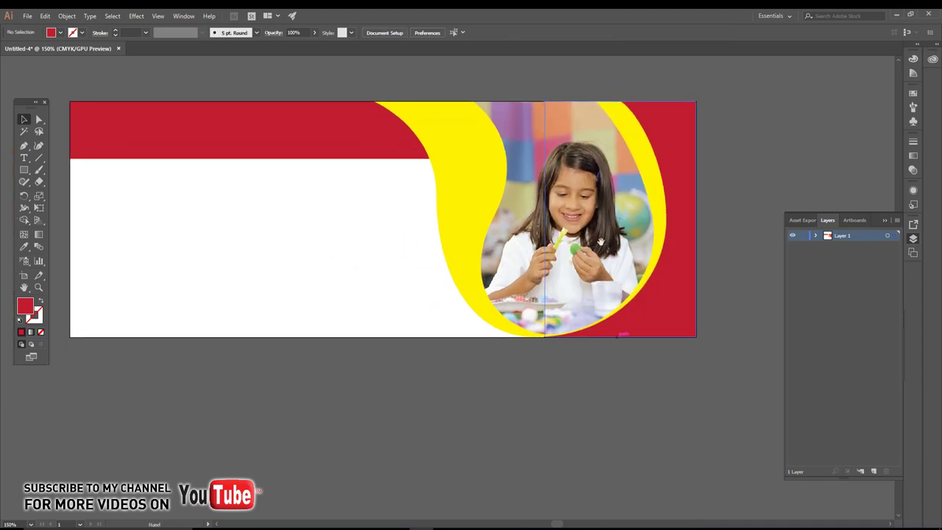
key(ctrl+plus)
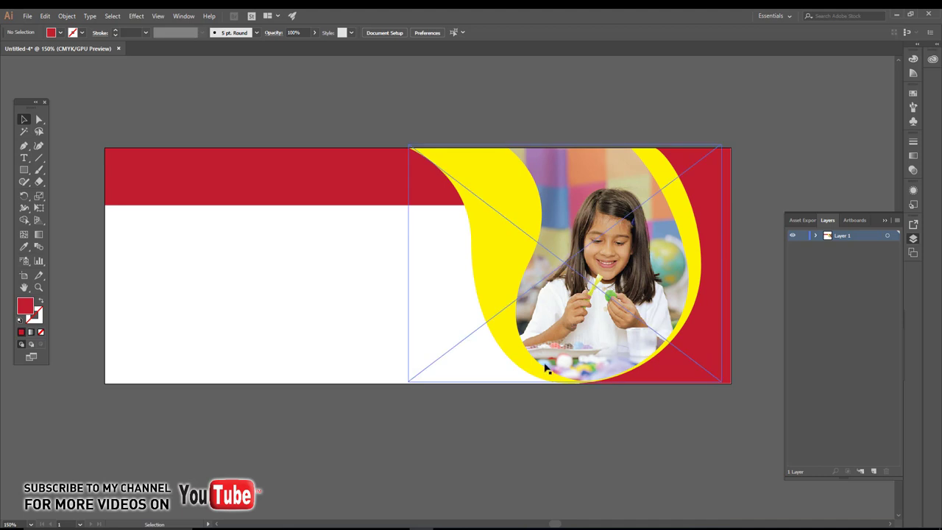
drag(555, 398, 543, 387)
scroll(570, 395, up, 2)
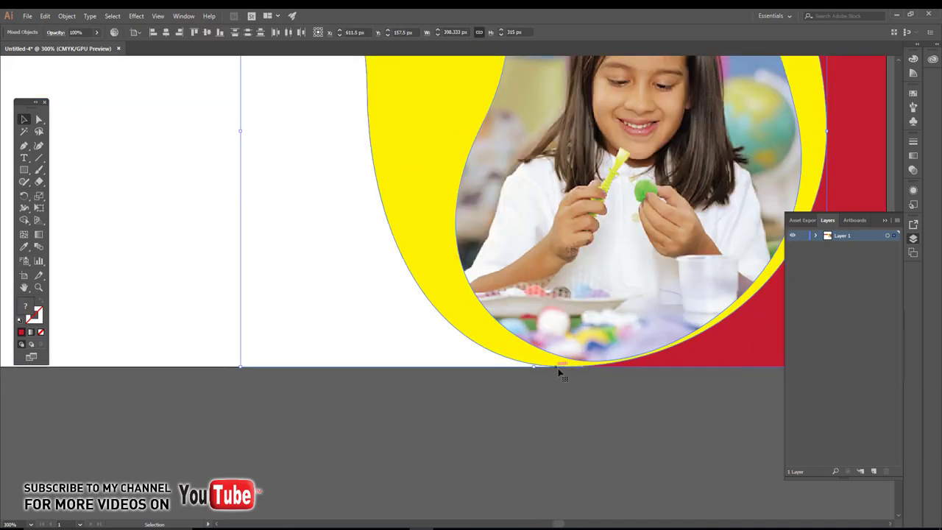
click(561, 368)
click(604, 364)
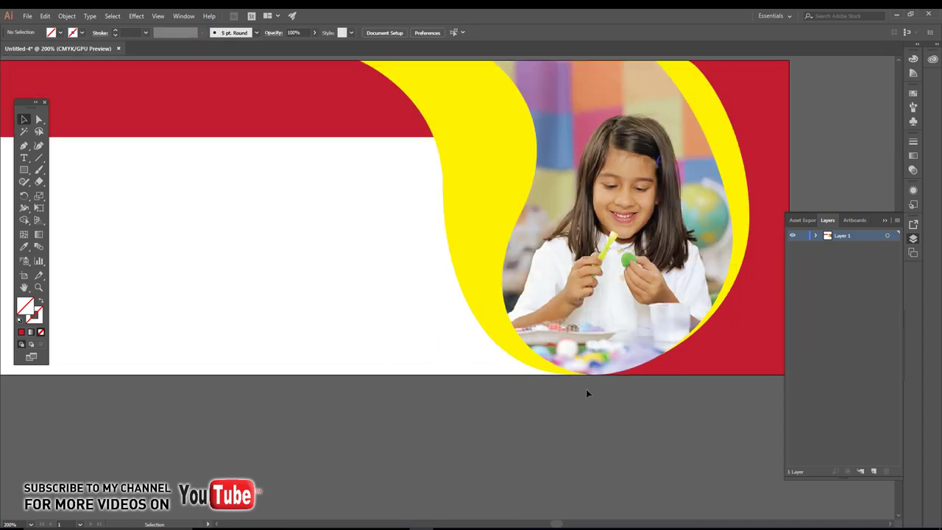
scroll(586, 393, down, 3)
click(505, 279)
scroll(505, 279, up, 2)
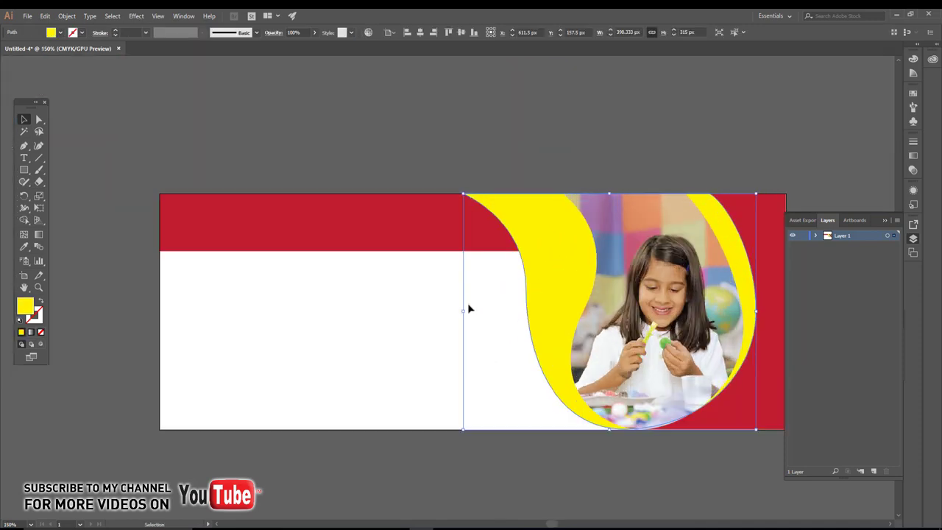
drag(464, 311, 438, 311)
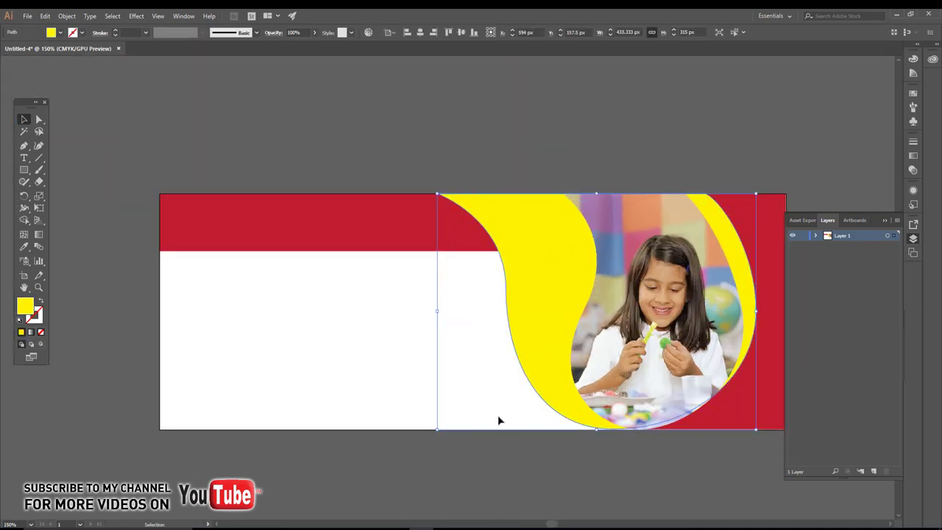
click(524, 421)
scroll(550, 419, down, 1)
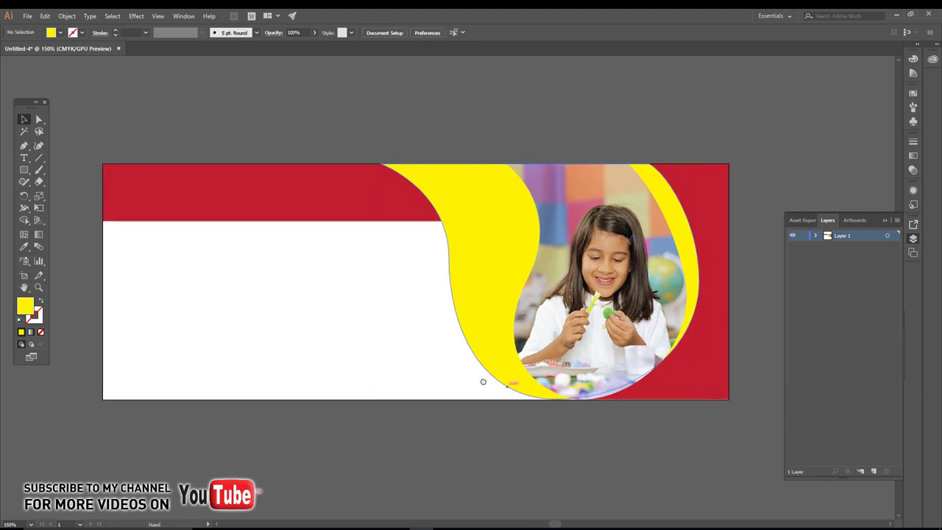
scroll(442, 368, up, 1)
Step: Add a text object reading Play Ground, Pre School, After School on three lines
key(t)
click(282, 354)
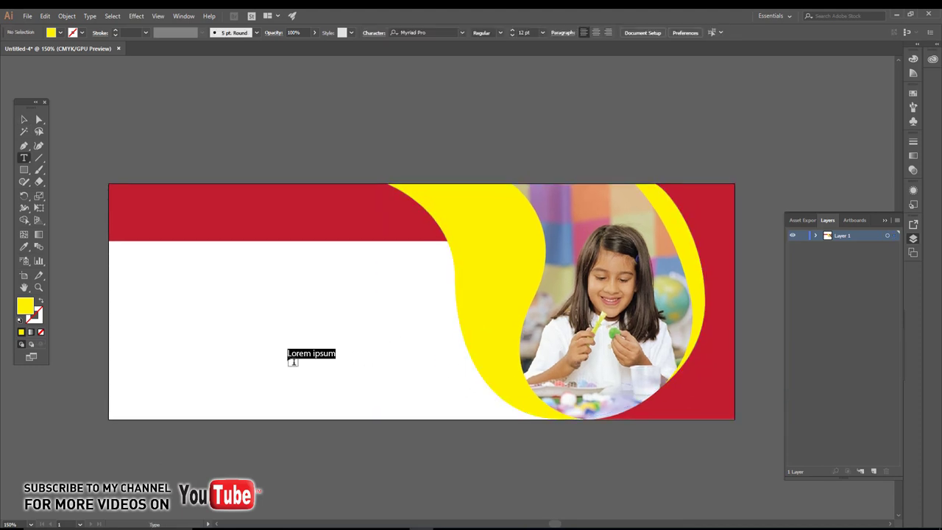
key(BackSpace)
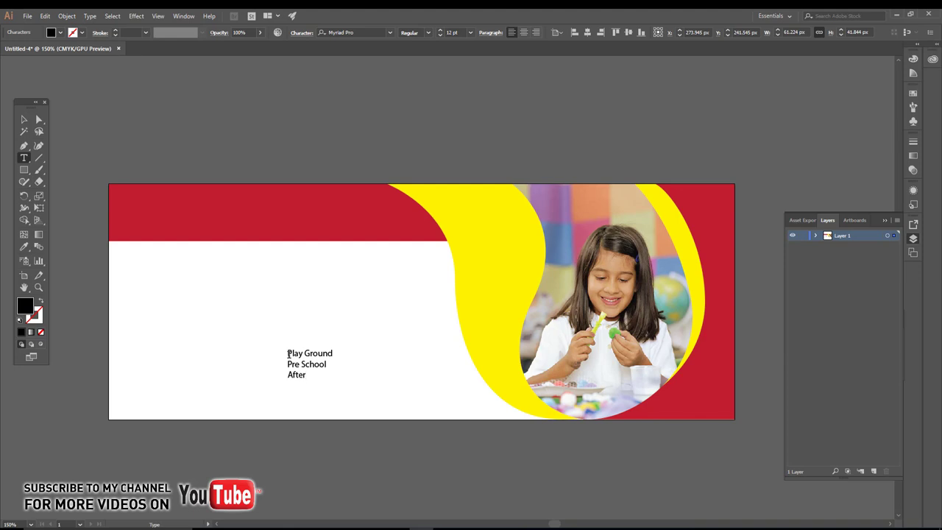
drag(288, 353, 333, 376)
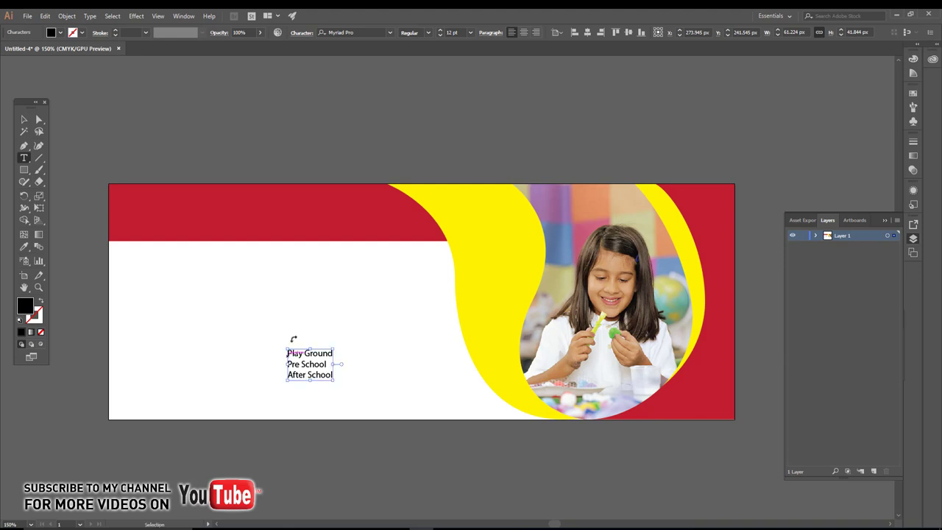
Step: Set the text block in Bree Serif and move it up toward the wave shape
click(24, 120)
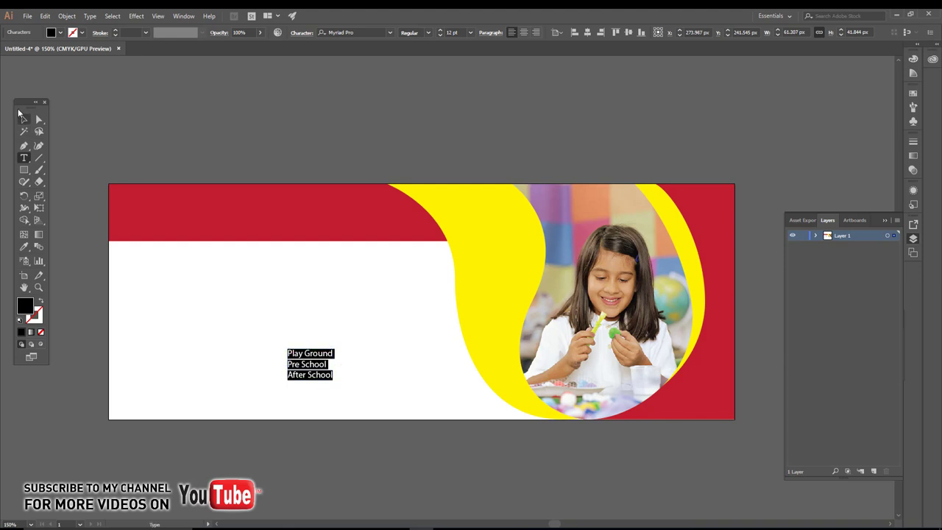
click(358, 33)
text(g)
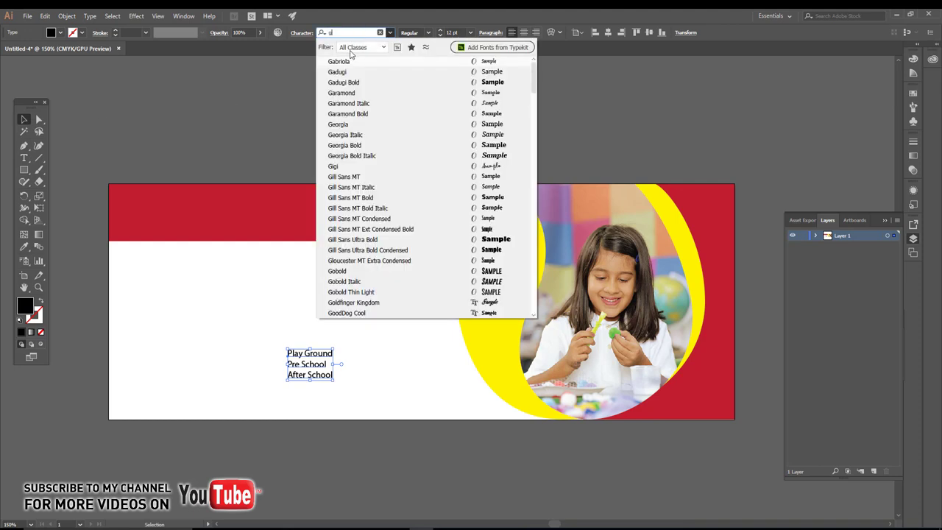
text(r)
key(BackSpace)
key(BackSpace)
text(cre)
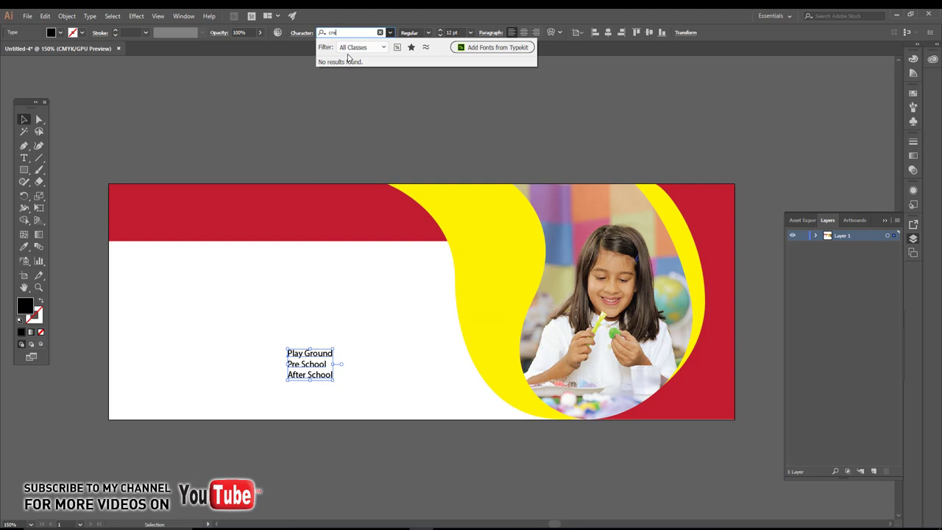
key(BackSpace)
key(BackSpace)
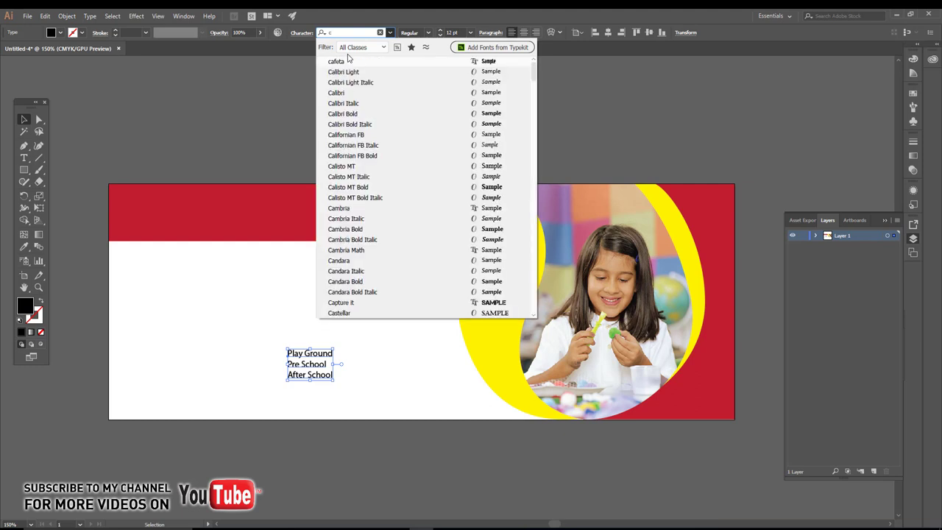
key(BackSpace)
text(br)
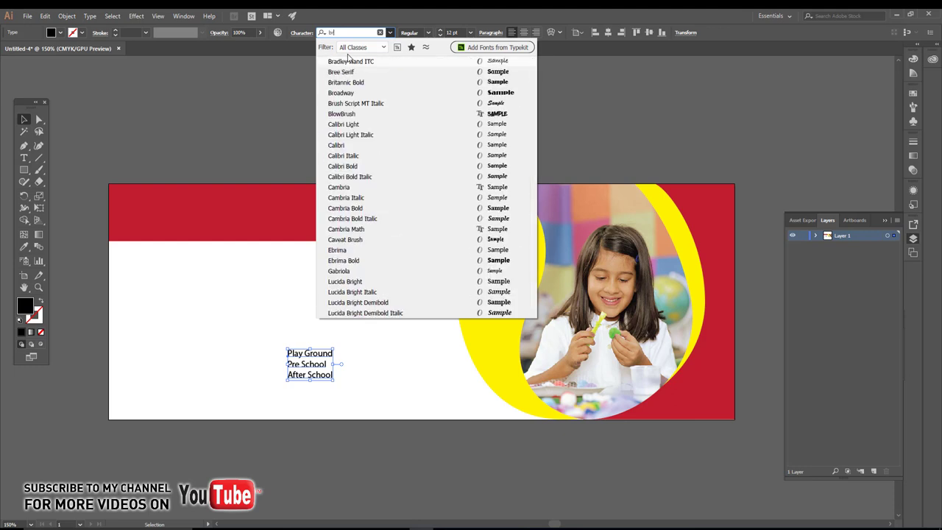
click(341, 72)
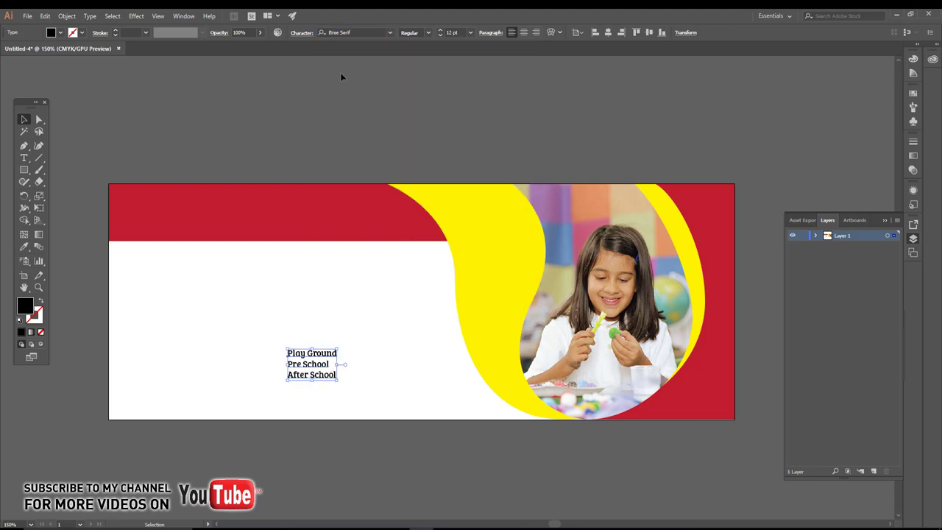
click(71, 116)
mouse_move(302, 331)
mouse_down()
mouse_move(351, 307)
mouse_move(468, 180)
mouse_up()
Step: Change the wave shape's fill from yellow to teal by entering hex 0f in the Color Picker
click(442, 250)
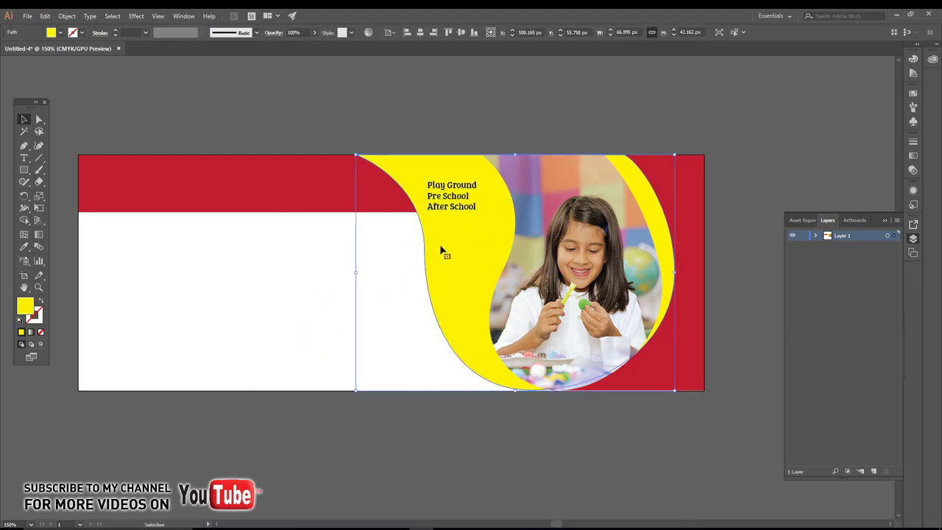
double_click(29, 313)
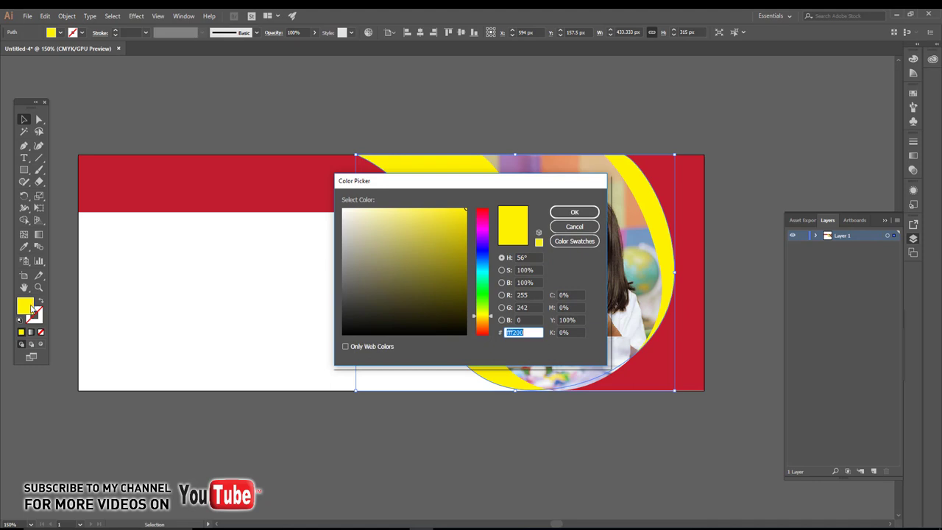
text(0)
text(f)
key(Return)
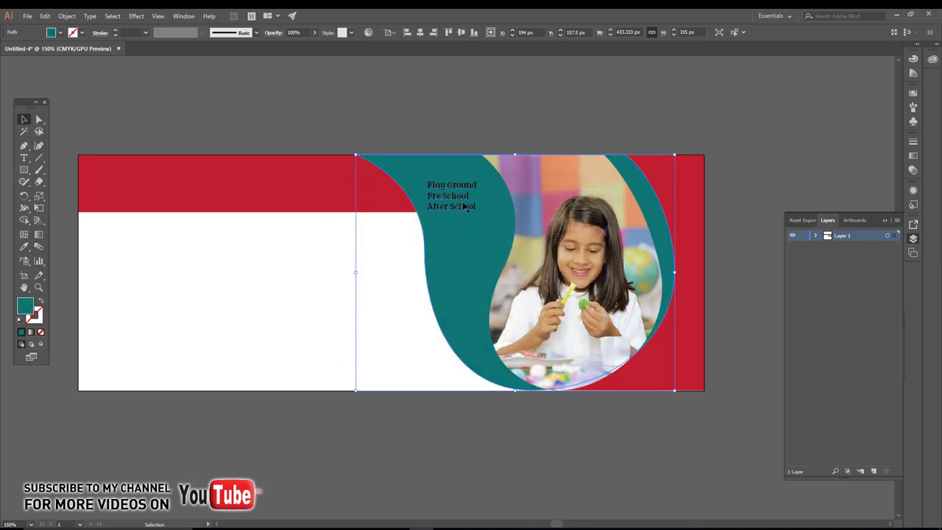
click(461, 207)
Step: Enlarge the Play Ground text to about 17 pt and make it white
scroll(463, 209, up, 2)
scroll(463, 209, up, 1)
drag(489, 220, 544, 255)
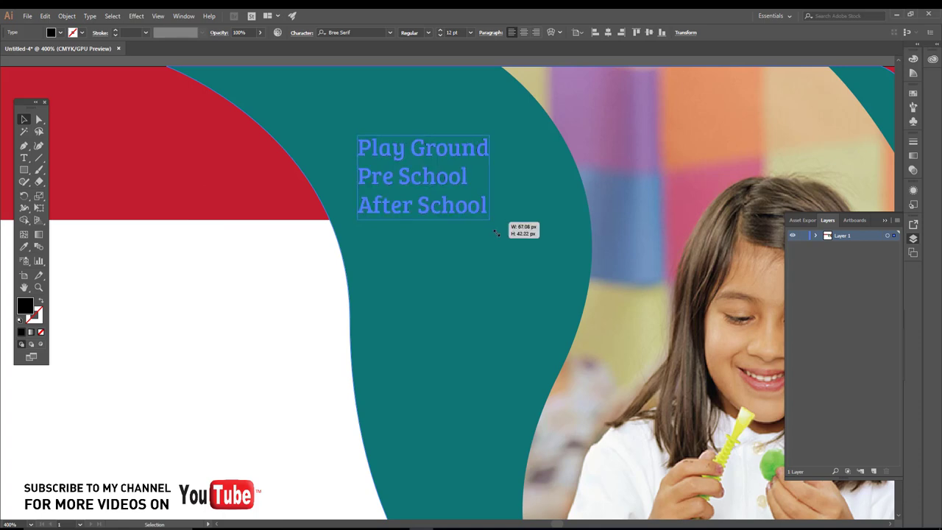
click(60, 32)
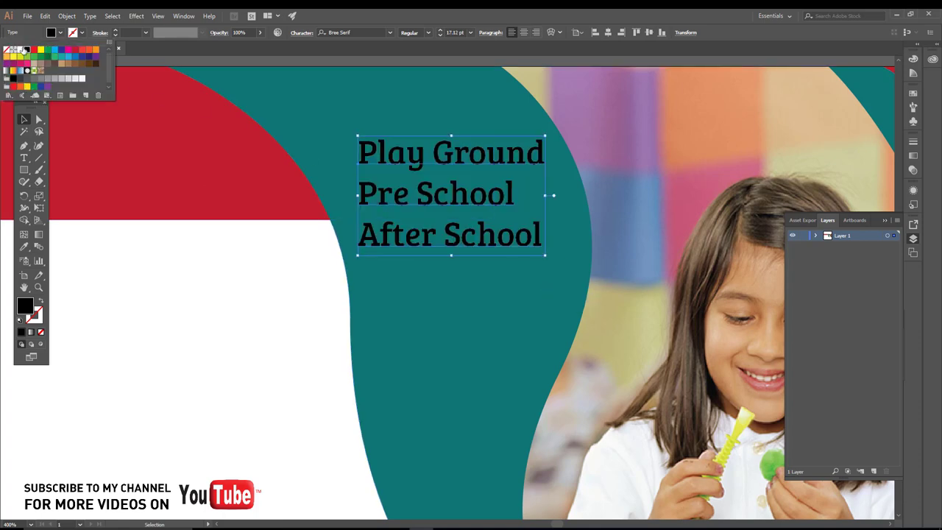
click(23, 51)
click(169, 289)
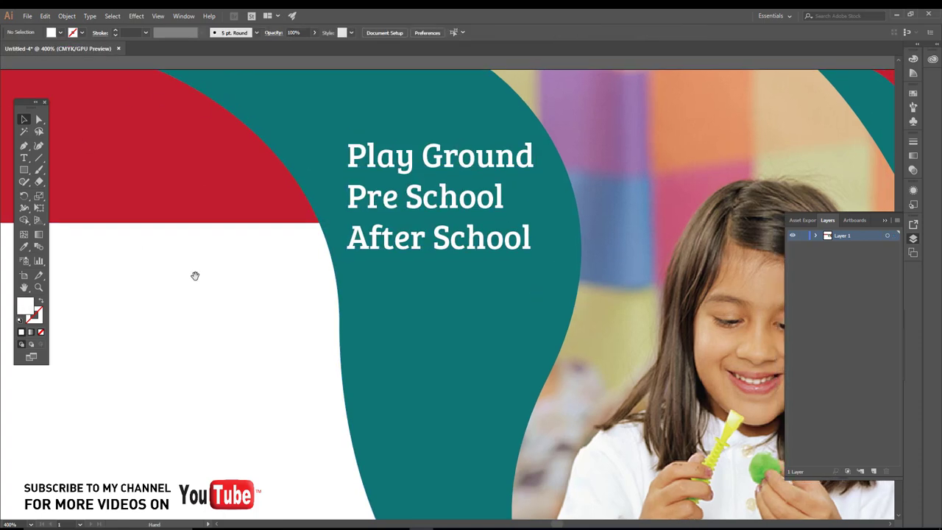
Step: Alt-drag a copy of the text onto the red band and select all its lines
mouse_move(195, 273)
mouse_down()
mouse_move(316, 325)
mouse_move(657, 280)
mouse_up()
scroll(301, 315, down, 1)
drag(758, 261, 200, 252)
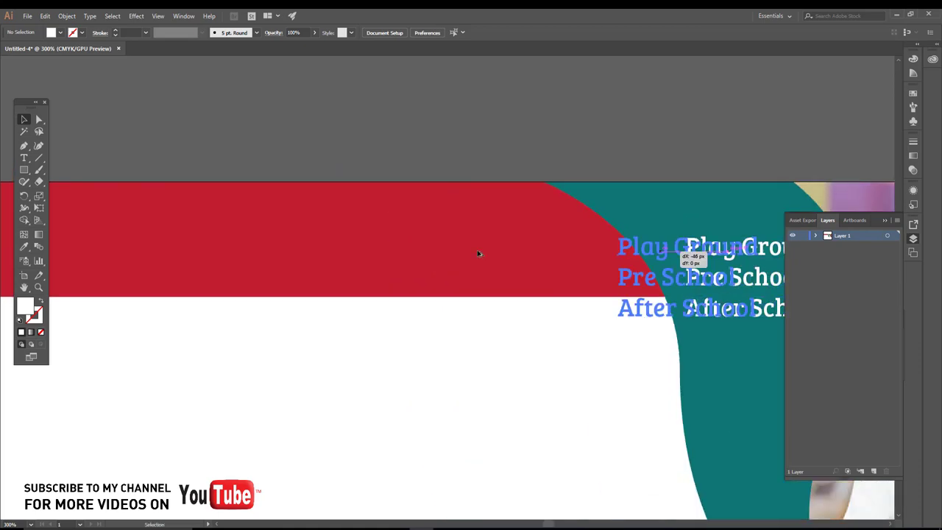
double_click(193, 245)
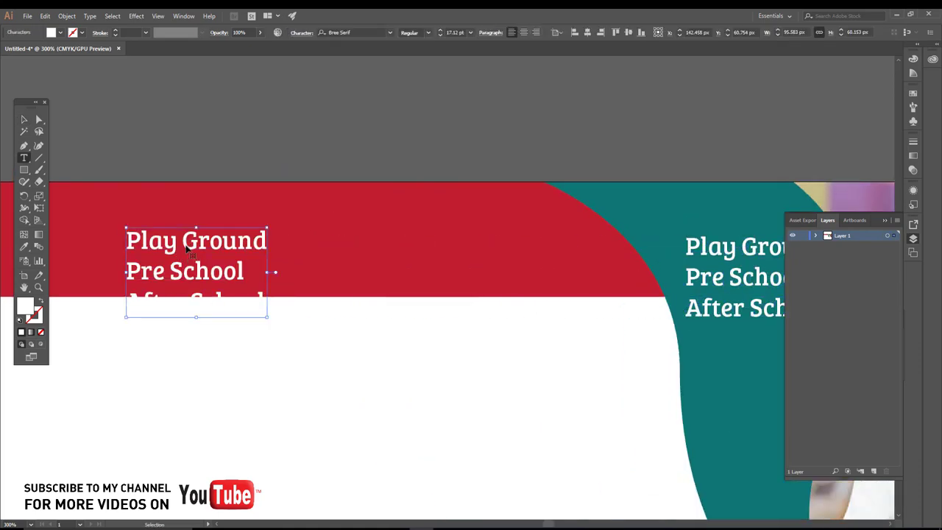
key(ctrl+a)
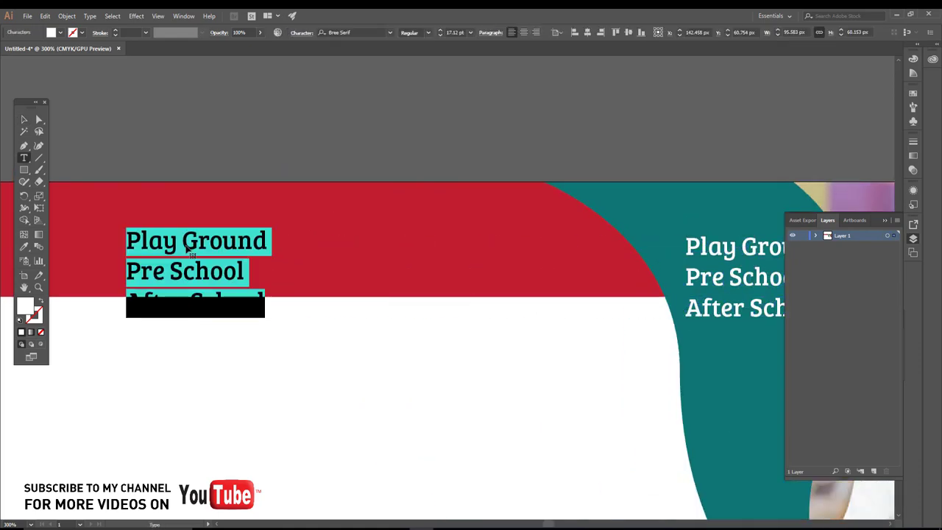
Step: Retype the copy as HAPPY SCHOOL, enlarge it past 37 pt, and copy it into the white area
text(H)
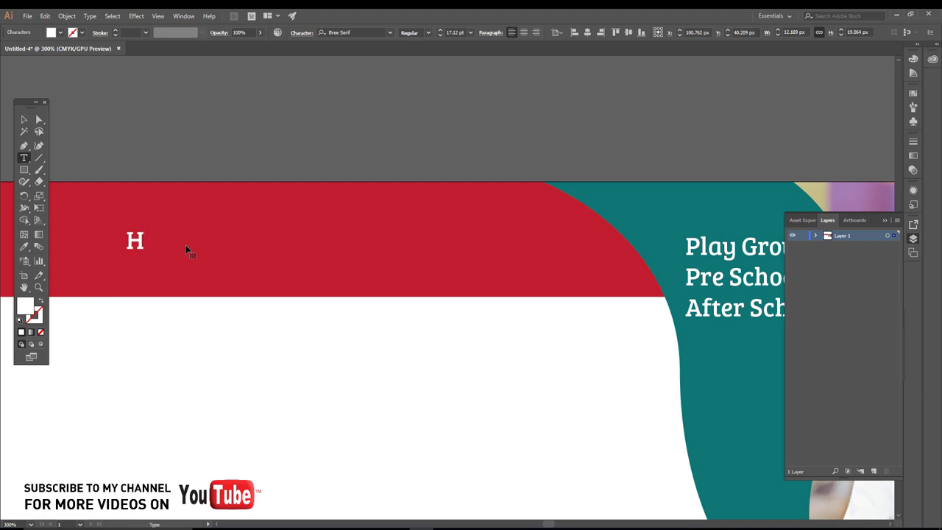
text(APPY)
text( SCHOOL)
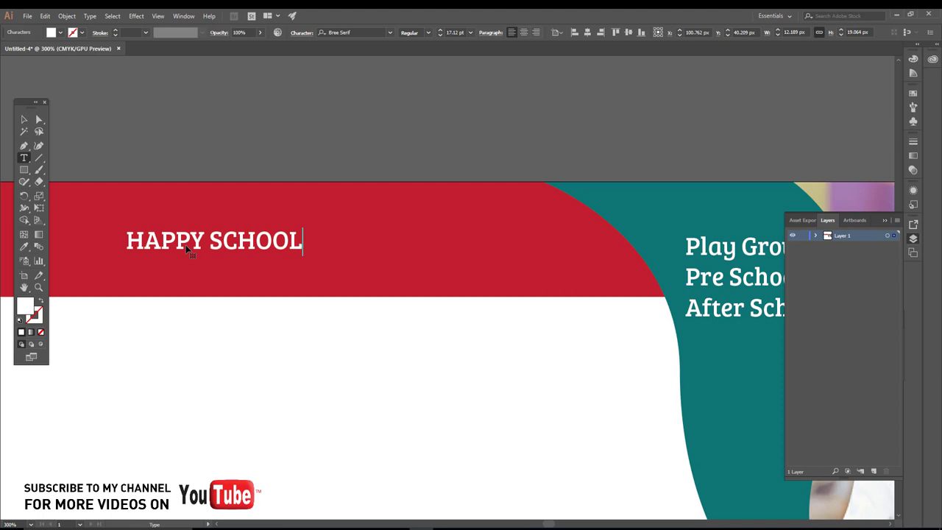
click(23, 120)
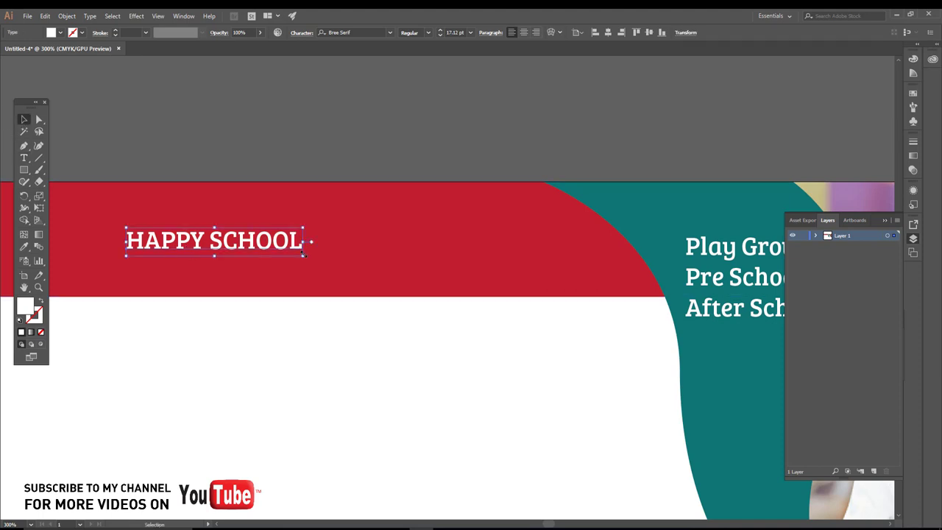
drag(302, 254, 509, 289)
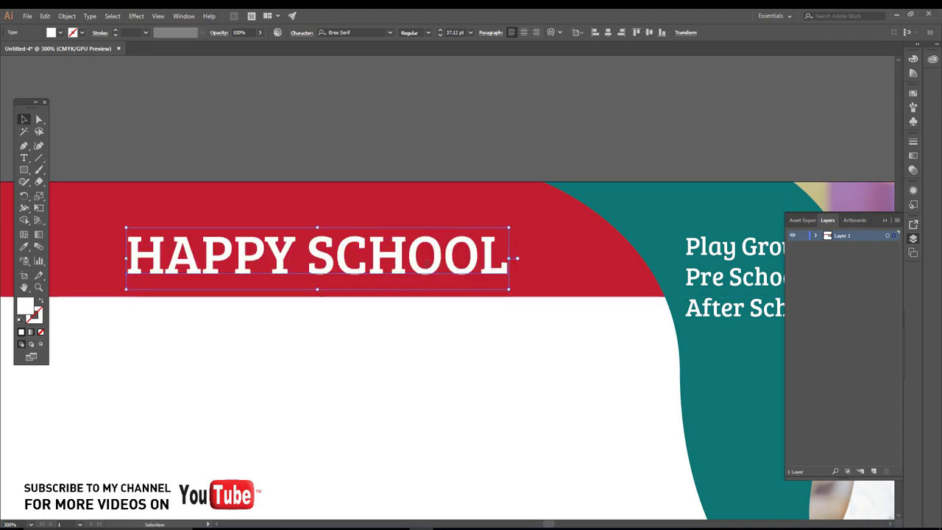
mouse_move(425, 262)
mouse_down()
mouse_move(423, 271)
mouse_move(434, 266)
mouse_move(394, 330)
mouse_up()
key(ctrl+minus)
key(ctrl+minus)
click(412, 299)
Step: Color the copied heading teal and retype it as two lines: ADMISSION / OPEN FOR 2018
click(23, 246)
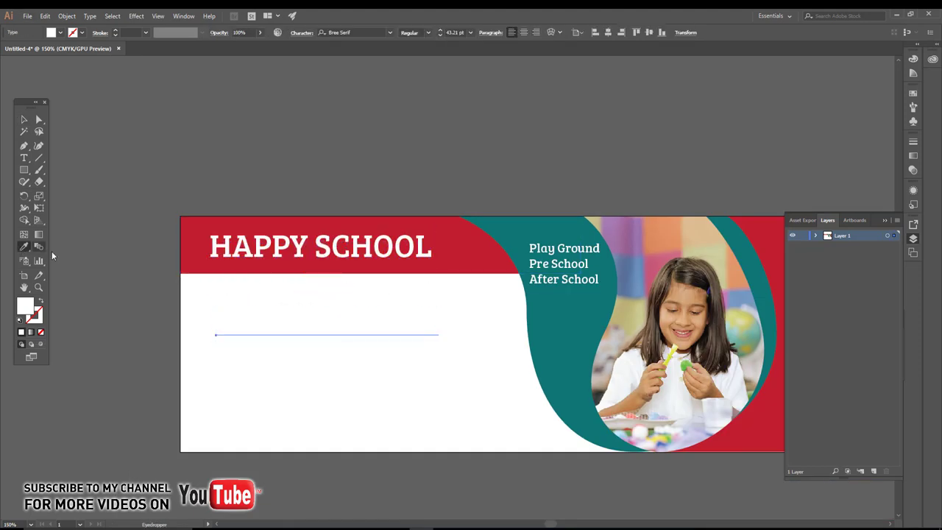
click(551, 318)
key(t)
click(368, 331)
key(ctrl+a)
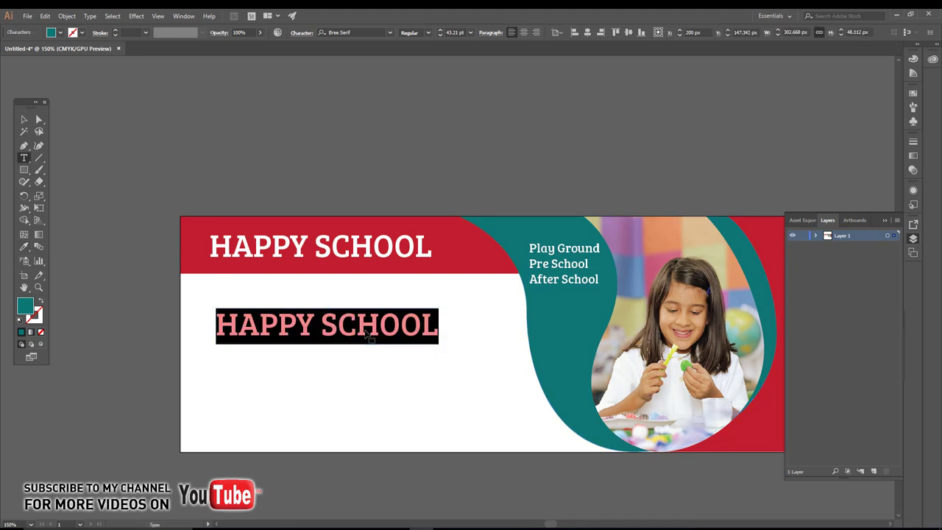
text(AD)
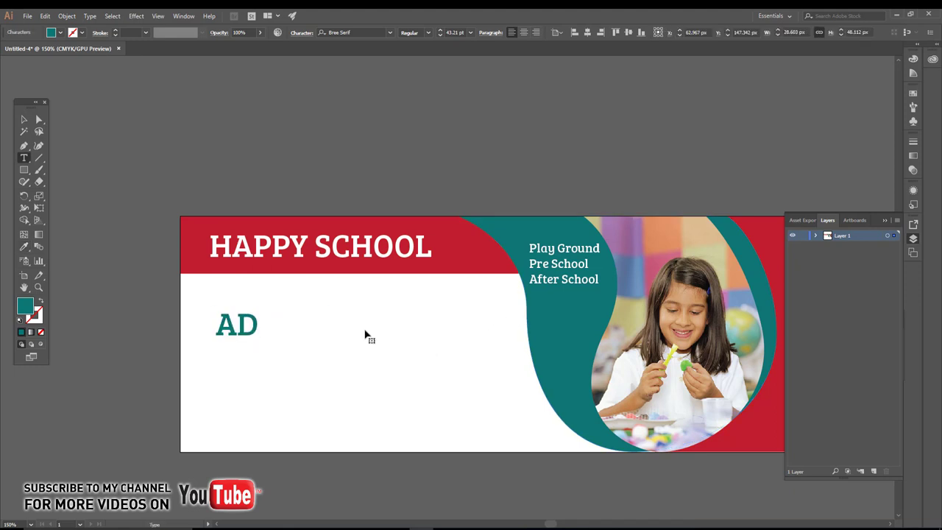
text(MISSION)
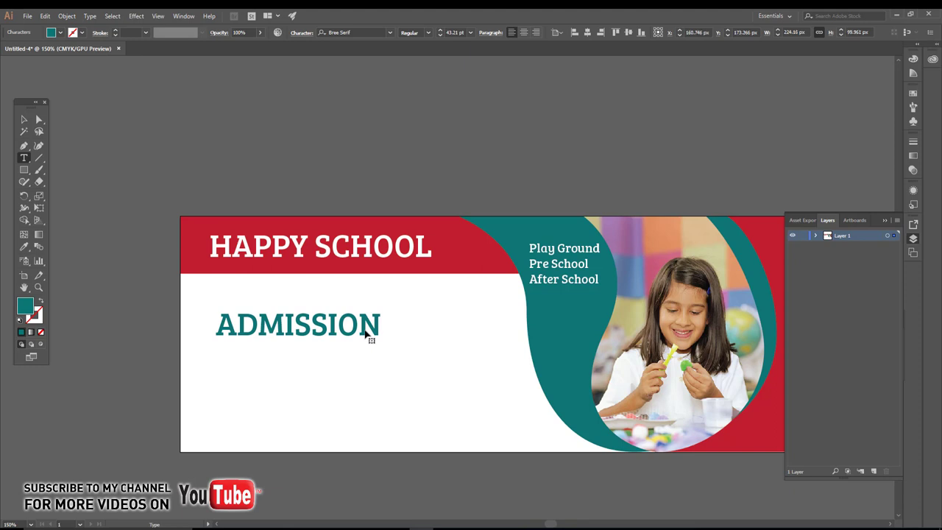
key(Return)
text(OPEN FO)
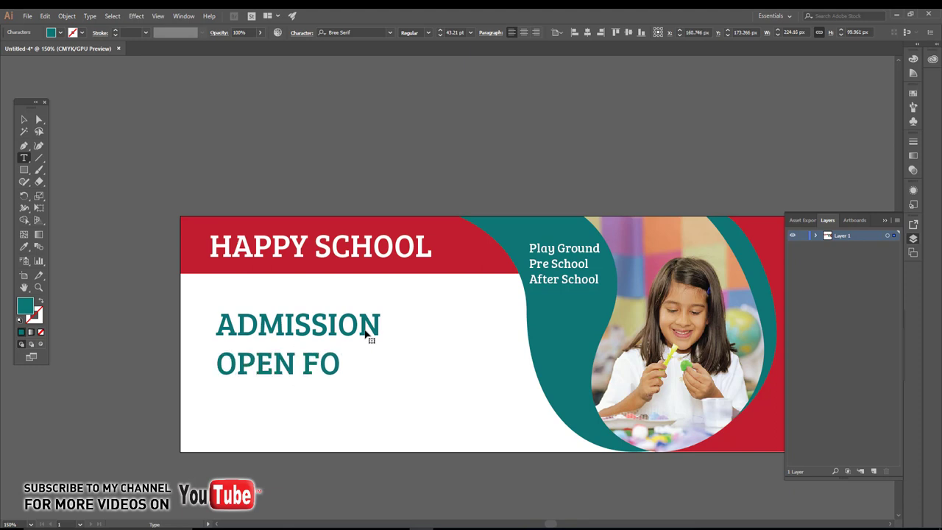
text(R 201)
text(8)
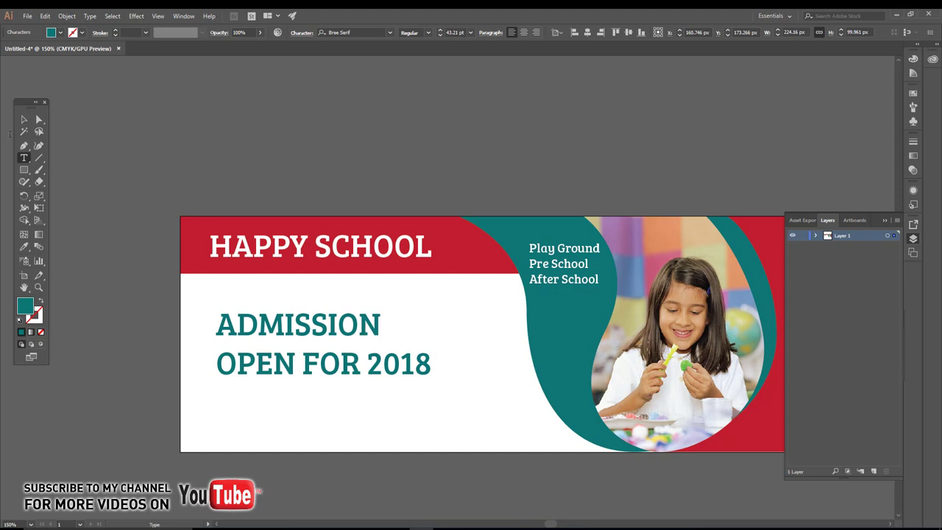
Step: Move the ADMISSION text up, left-align it with HAPPY SCHOOL, and shrink it slightly
click(23, 119)
drag(331, 330, 332, 307)
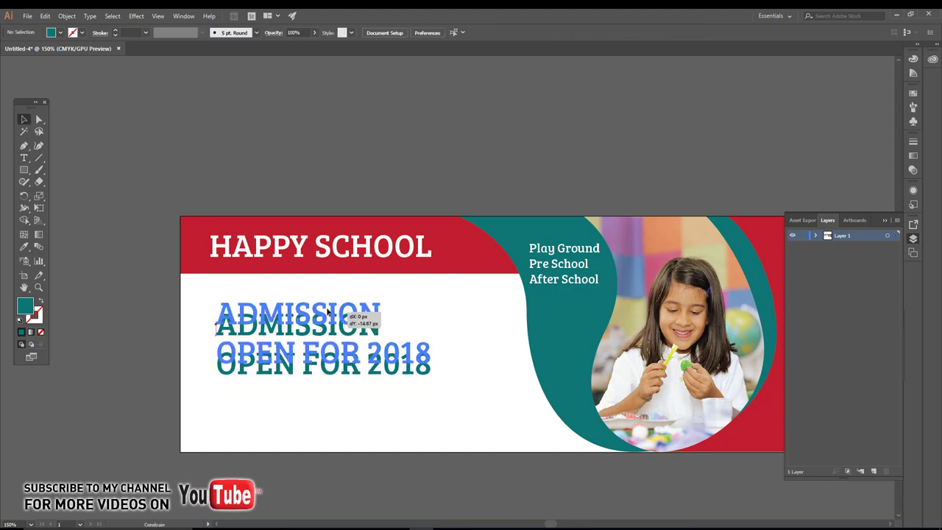
shift+click(270, 259)
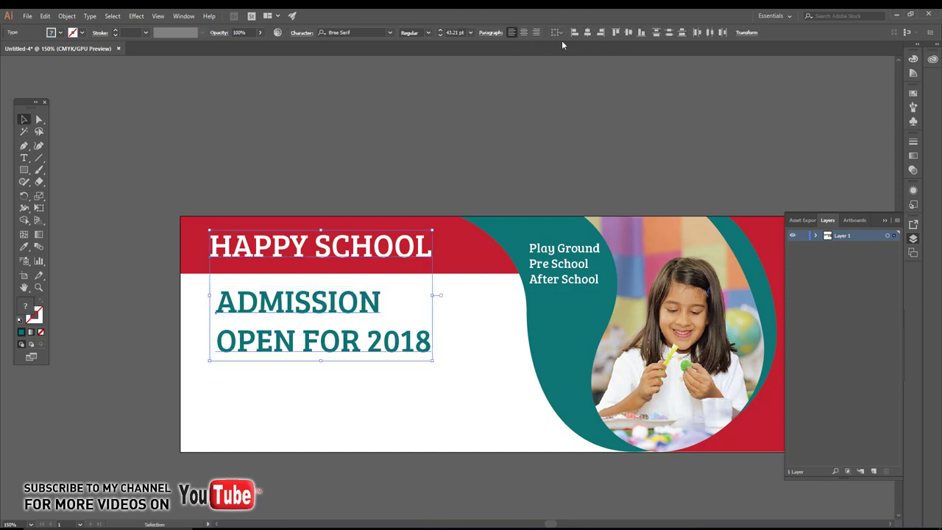
click(575, 32)
click(476, 280)
drag(382, 333, 382, 323)
drag(443, 347, 433, 337)
click(462, 370)
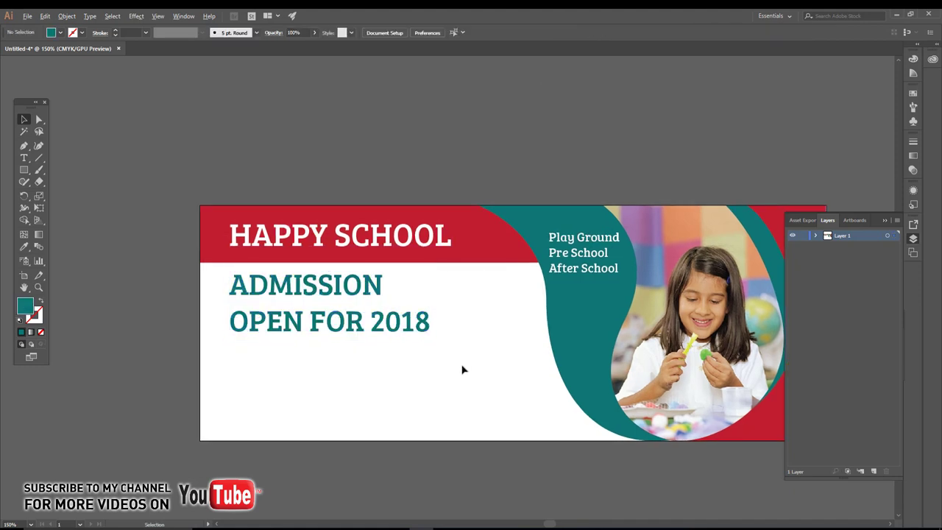
alt+scroll(454, 373, up, 1)
Step: Duplicate the ADMISSION text as the school's phone number line, shrunk to about 26 pt
scroll(450, 333, down, 1)
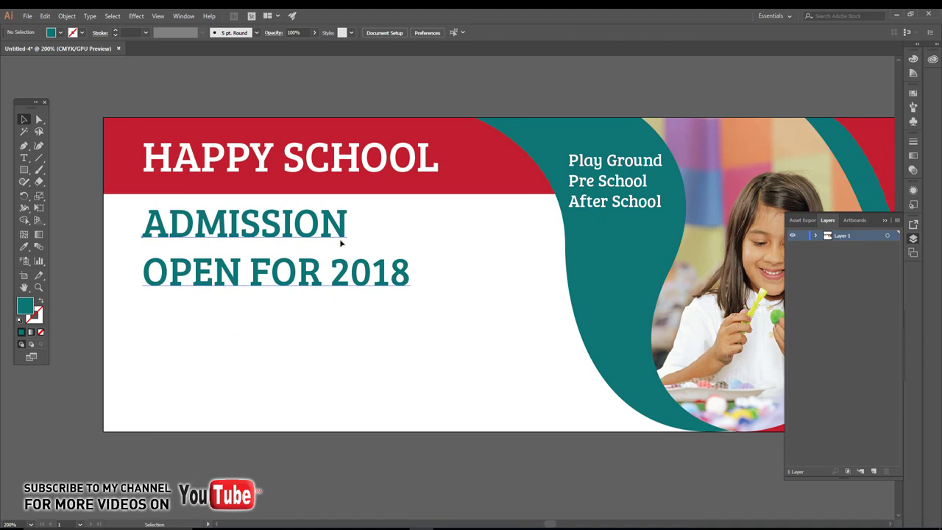
drag(341, 243, 520, 339)
double_click(434, 324)
key(ctrl+a)
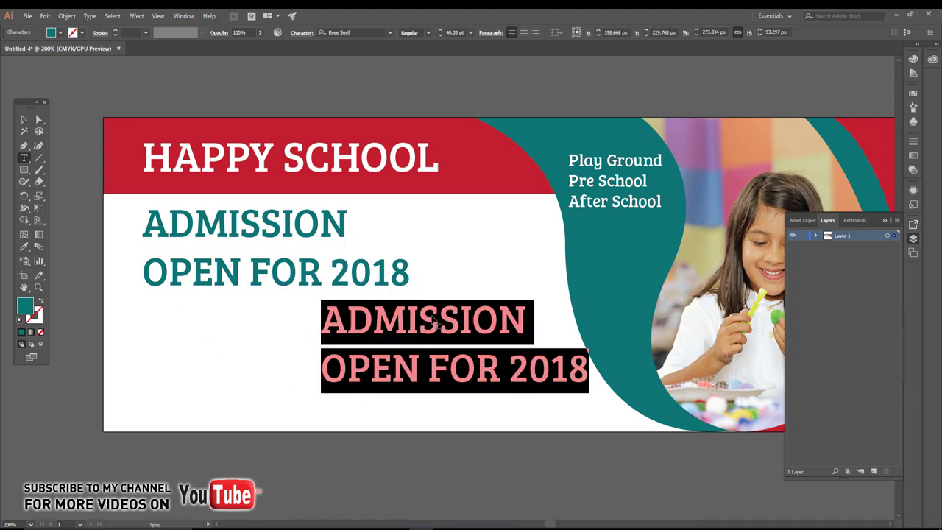
text(+)
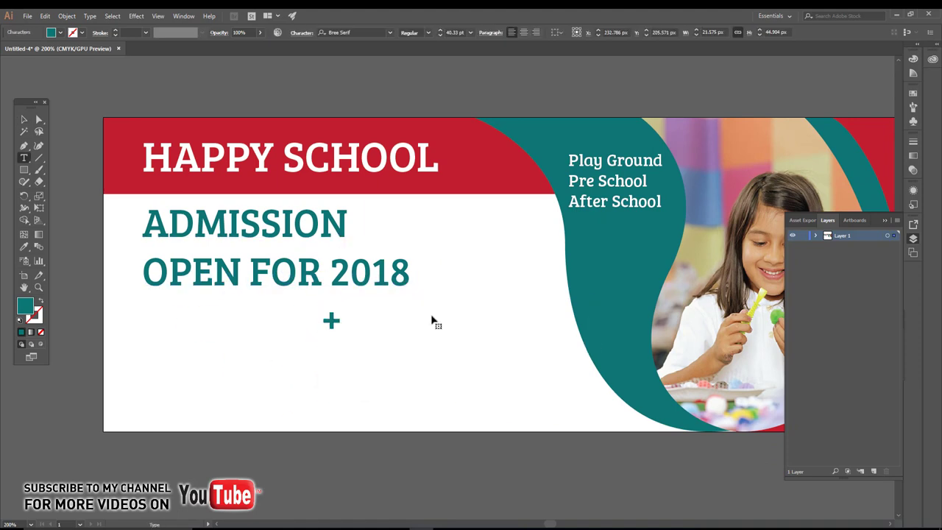
text(855 12)
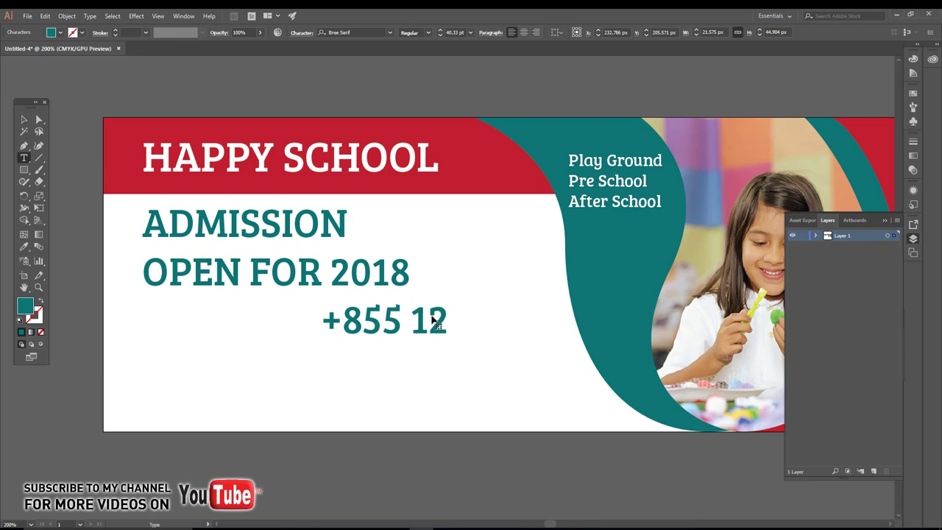
text(34567890)
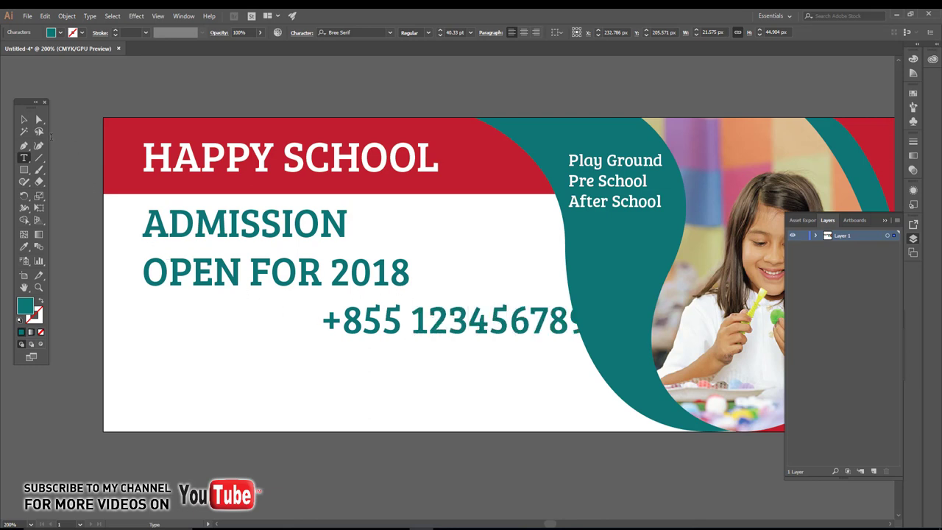
key(Escape)
drag(611, 346, 515, 340)
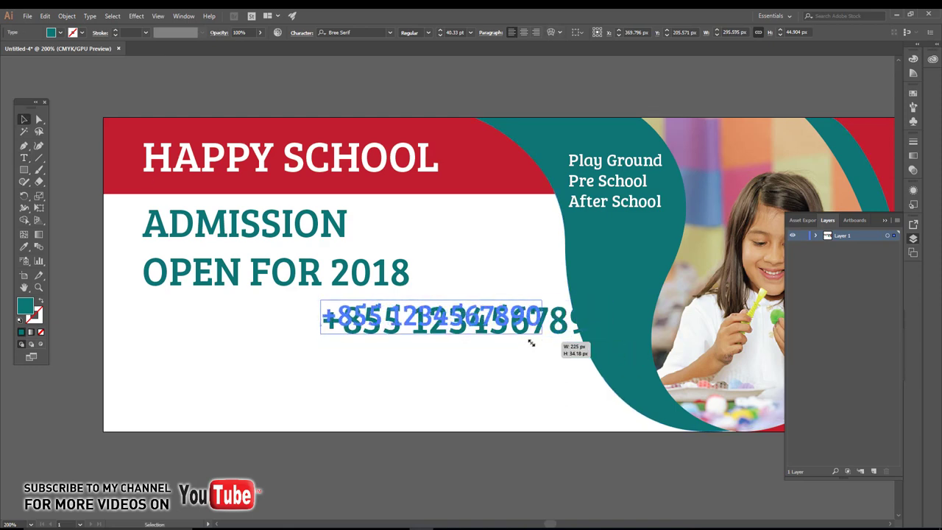
key(t)
click(489, 314)
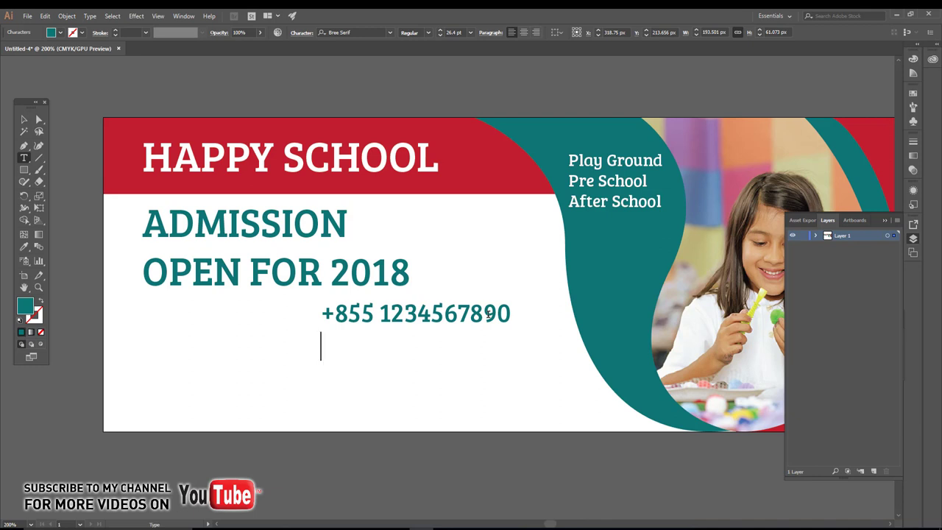
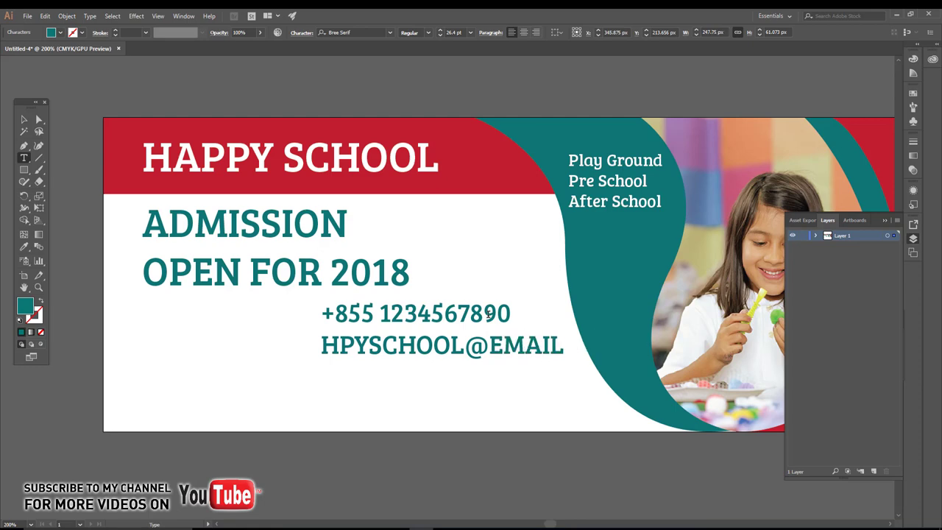
Step: Add the school's e-mail address as a new contact line, correcting typos
key(Escape)
Step: Convert the whole contact text to lowercase
double_click(488, 315)
key(ctrl+a)
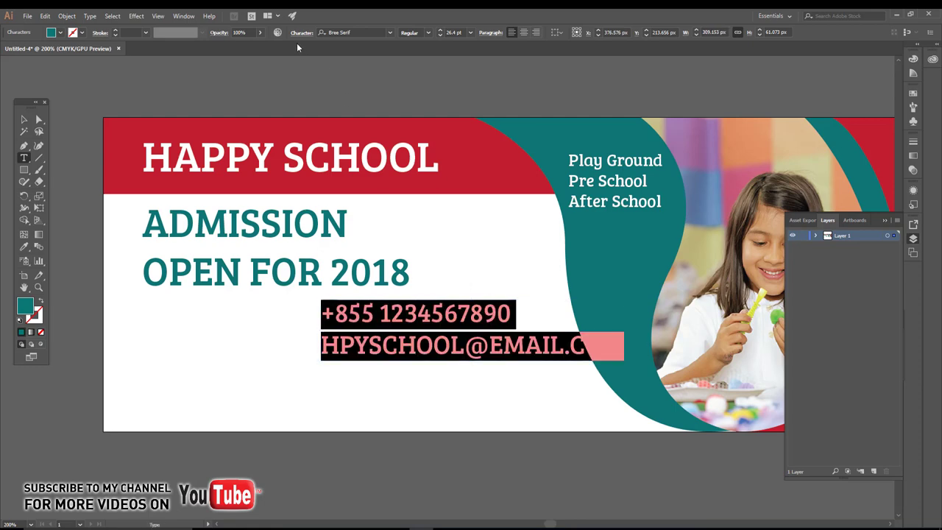
click(90, 16)
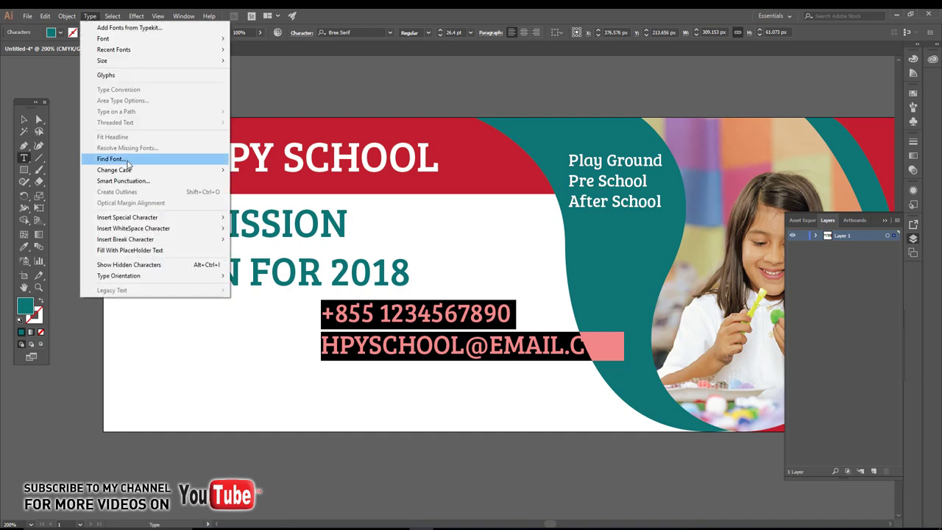
mouse_move(114, 169)
click(261, 180)
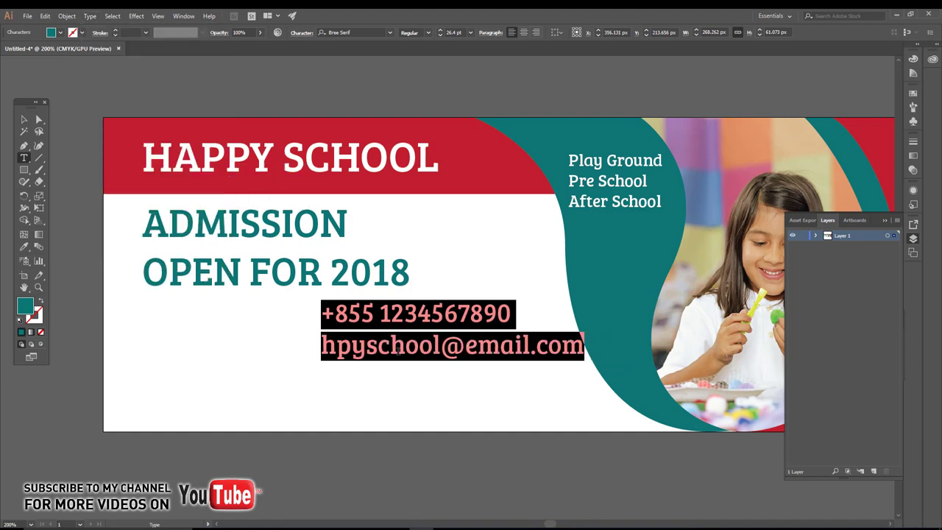
click(440, 345)
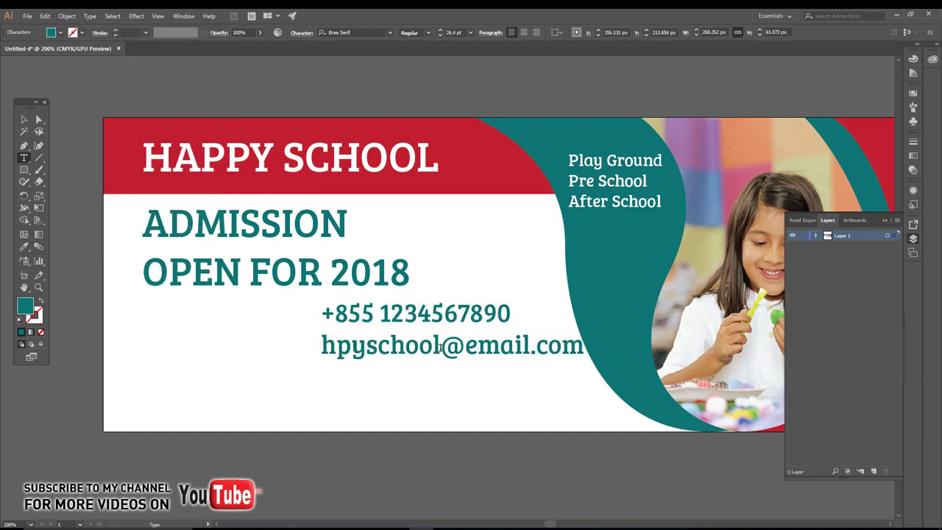
text(WW)
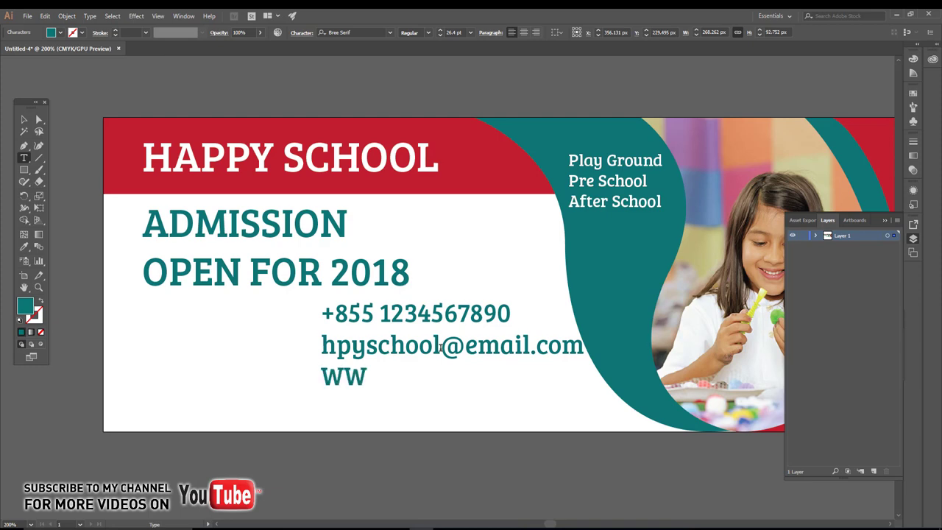
text(W.)
text(YO)
key(BackSpace)
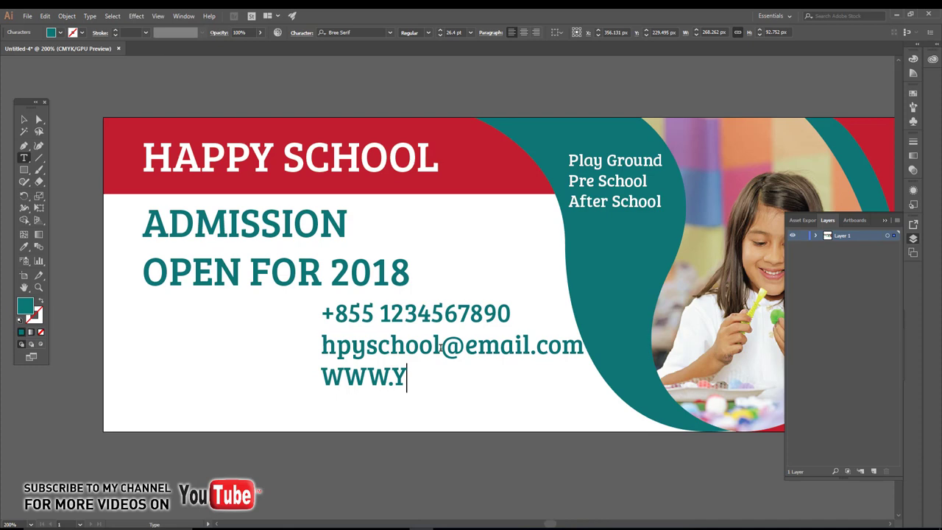
key(BackSpace)
text(HPY)
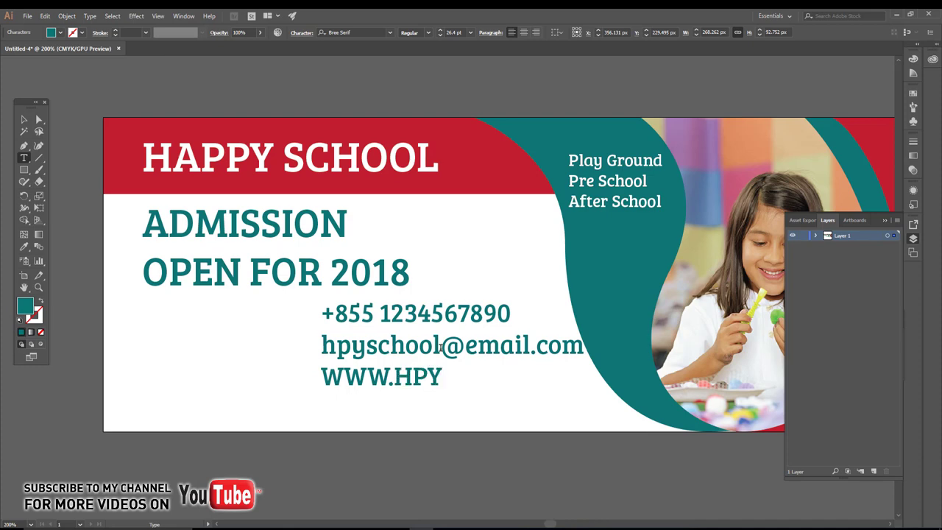
text(SCHOO.C)
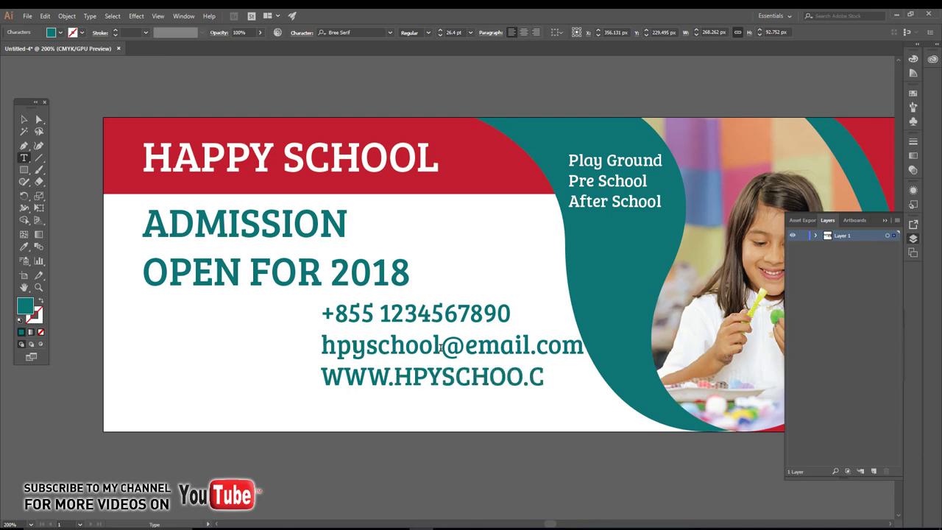
text(OM)
key(BackSpace)
key(BackSpace)
key(BackSpace)
text(L.COM)
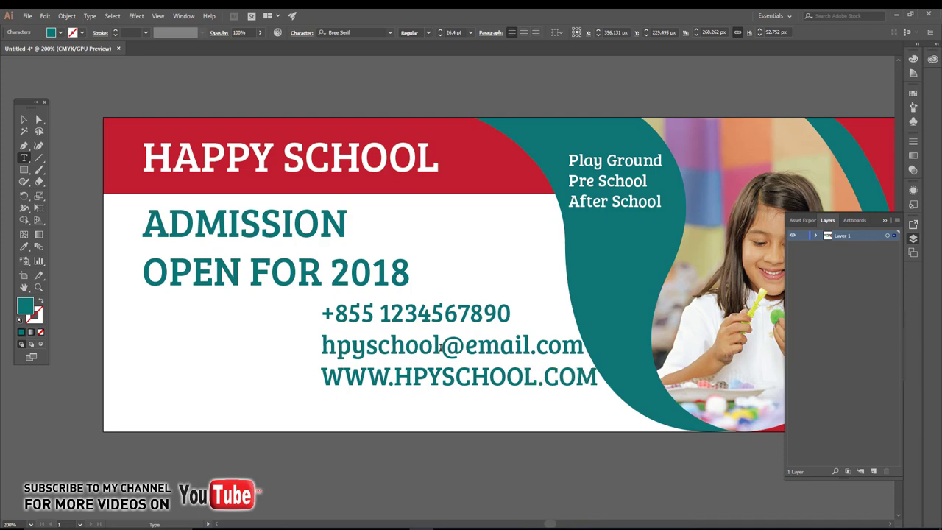
key(Escape)
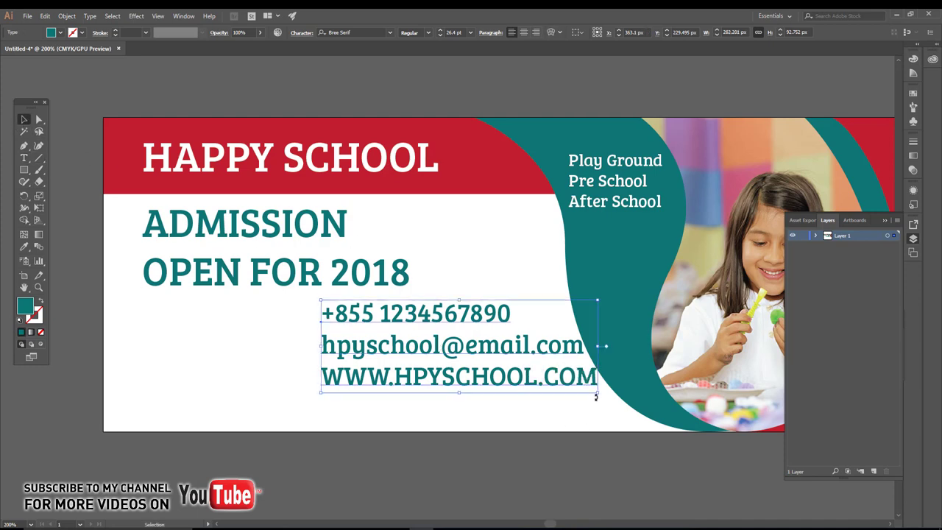
Step: Shrink the contact block to about 16 pt, shift it right, and copy it straight below
drag(596, 396, 482, 375)
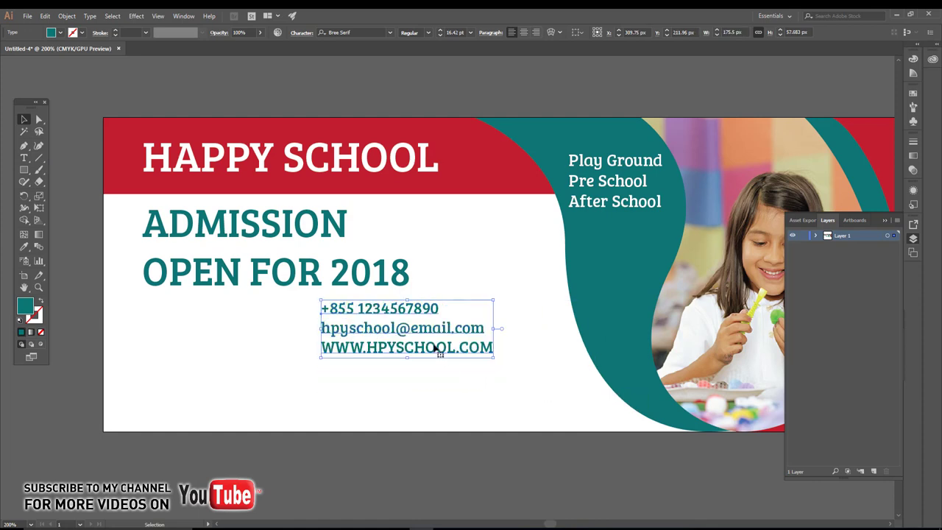
drag(439, 353, 461, 352)
click(469, 387)
scroll(469, 387, down, 3)
scroll(469, 387, left, 2)
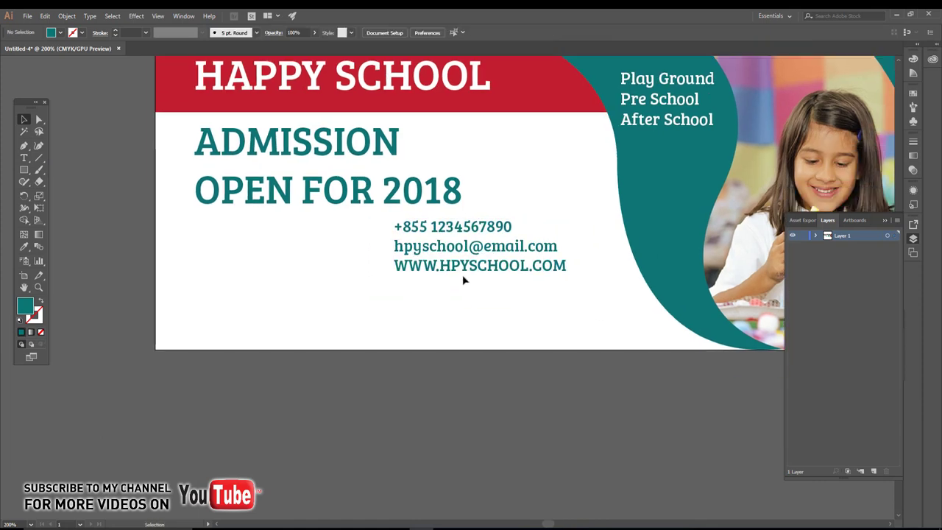
drag(463, 280, 444, 370)
Step: Replace the copied block's text with 'Happy School'
double_click(442, 351)
key(ctrl+a)
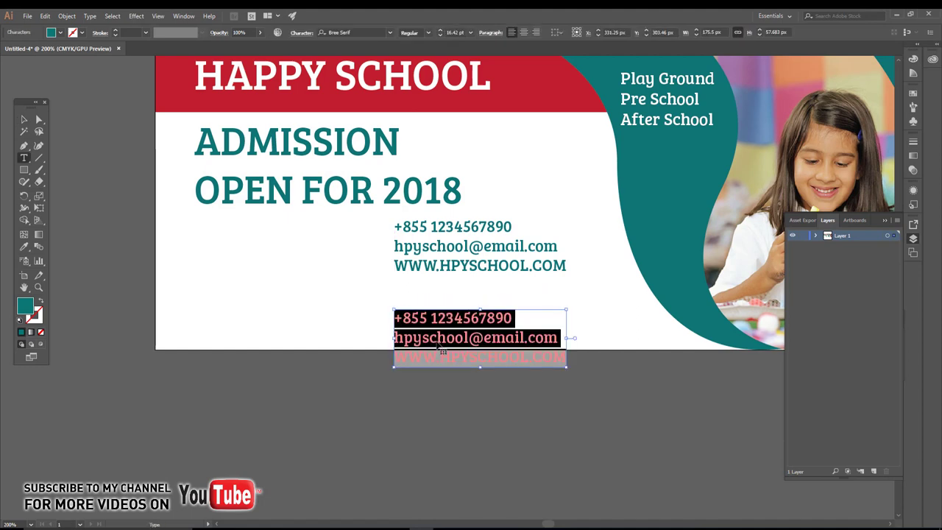
text(hAP)
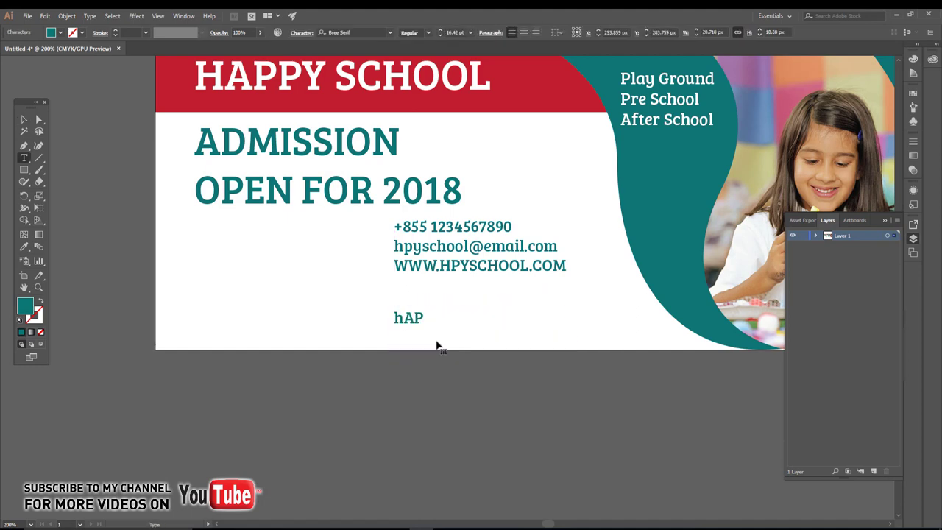
key(BackSpace)
key(BackSpace)
key(BackSpace)
text(H)
text(appy Sc)
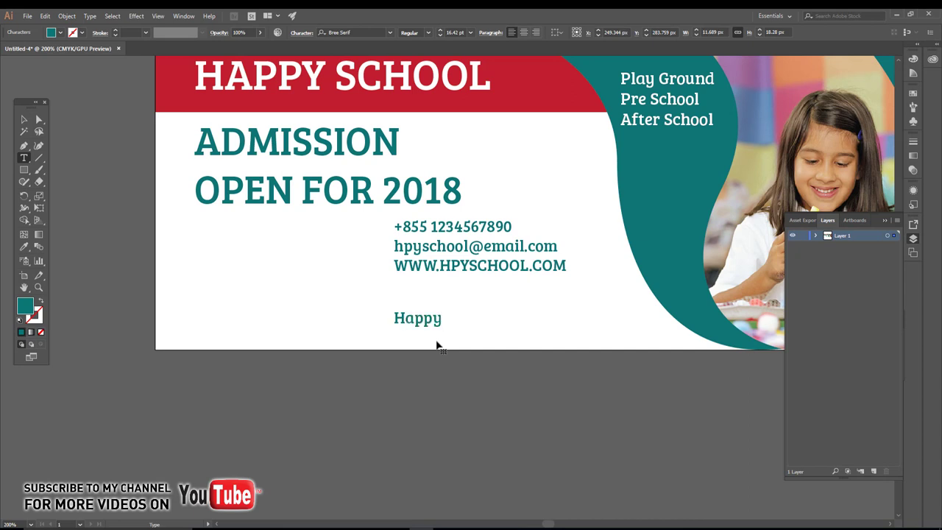
text(hool)
click(25, 119)
Step: Color Happy School with the header red and enlarge it slightly
click(23, 247)
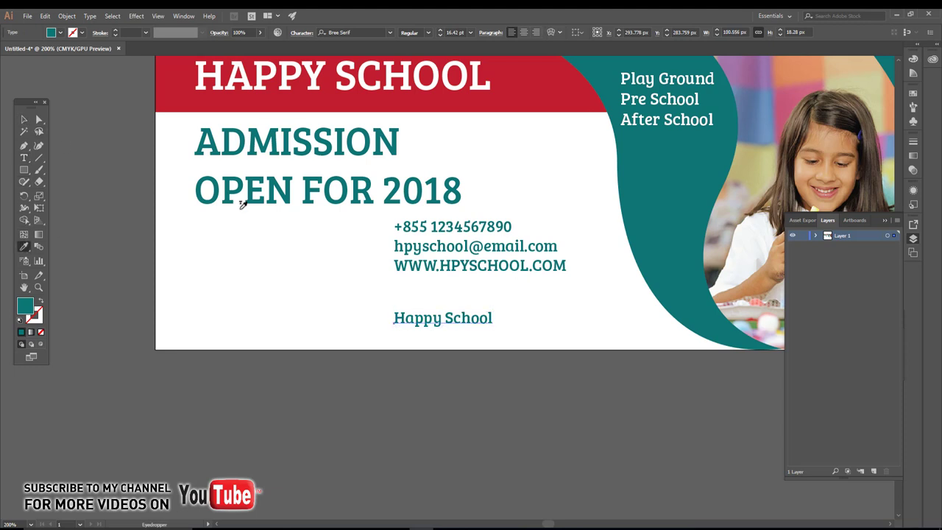
click(511, 98)
key(v)
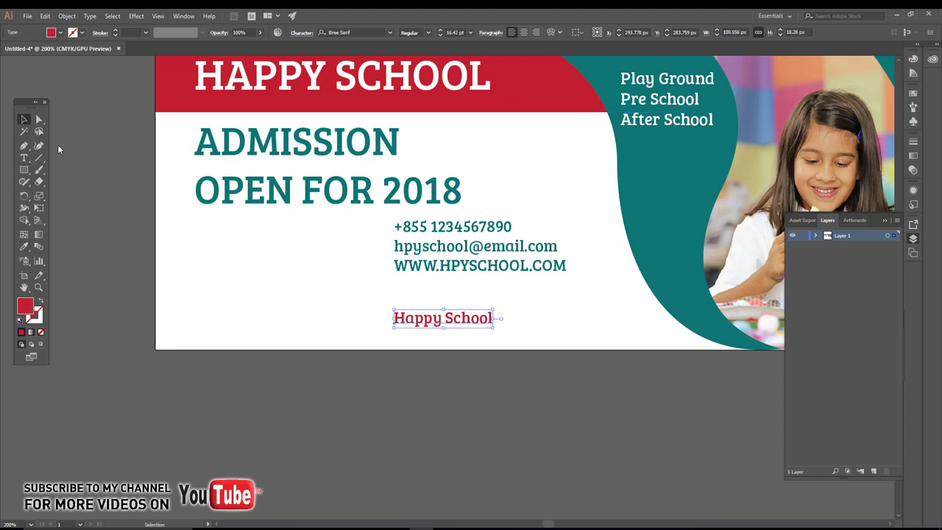
drag(494, 330, 518, 334)
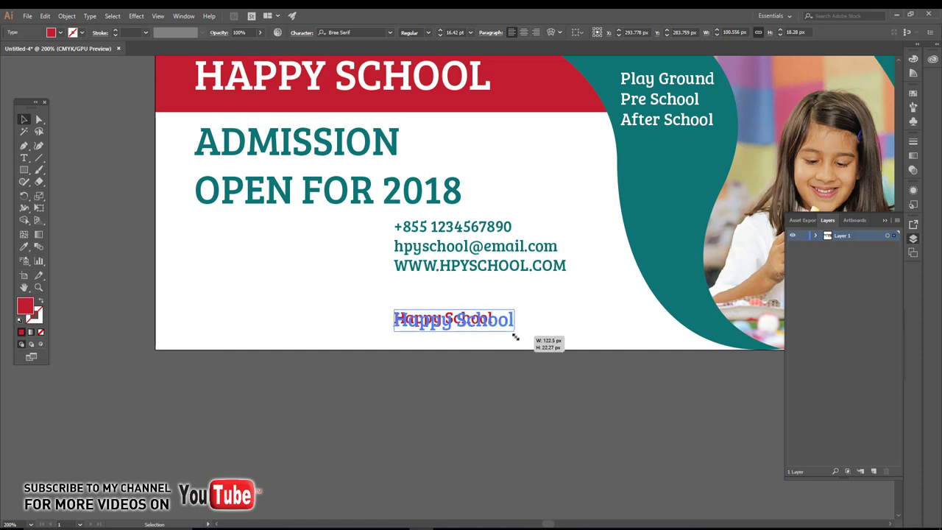
click(552, 320)
drag(574, 350, 440, 340)
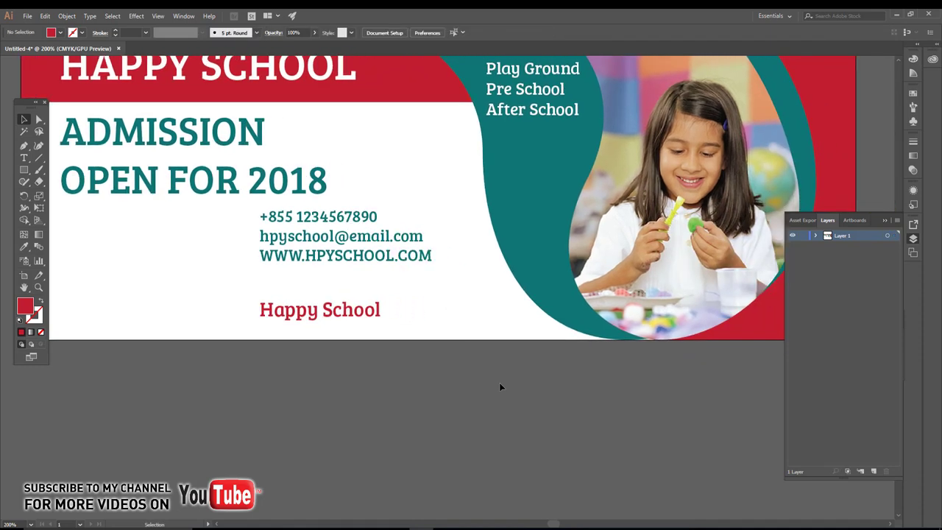
key(ctrl+minus)
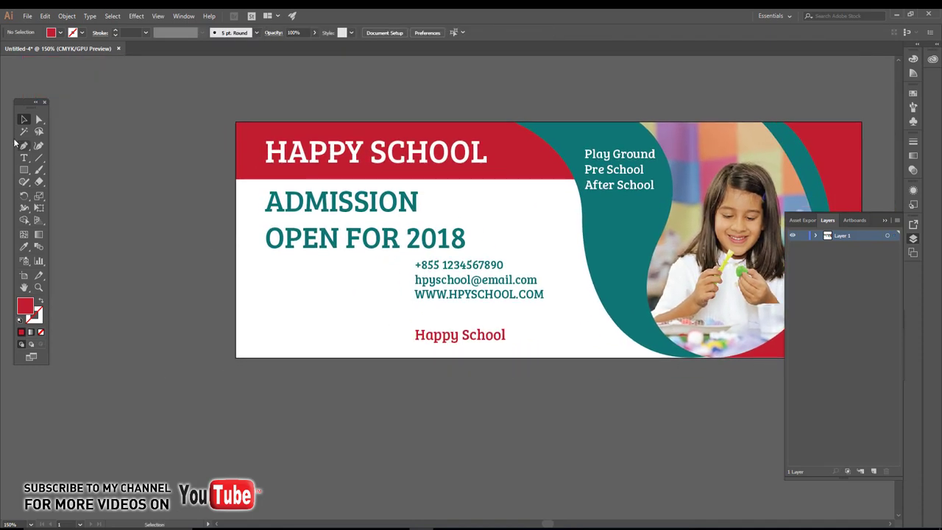
click(26, 15)
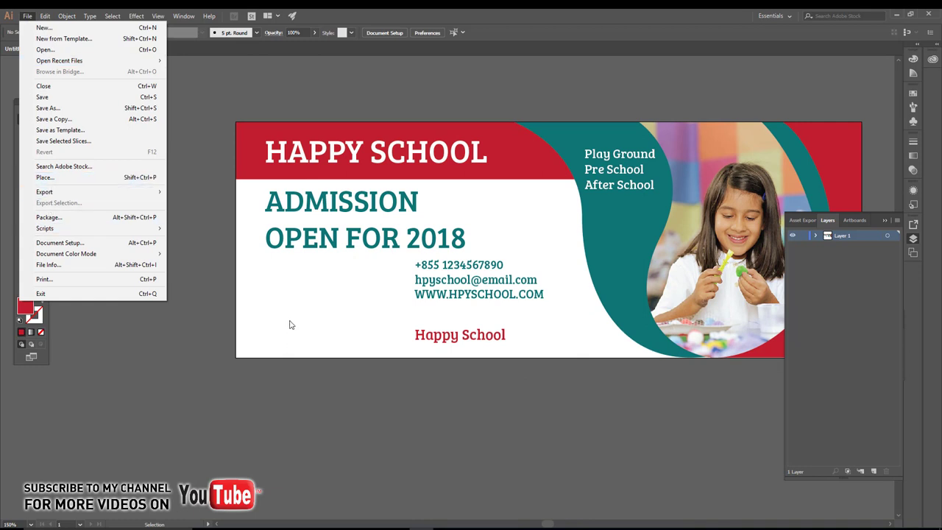
key(Escape)
Step: Draw a red rectangle below OPEN FOR 2018 and place the 645607 school image
key(m)
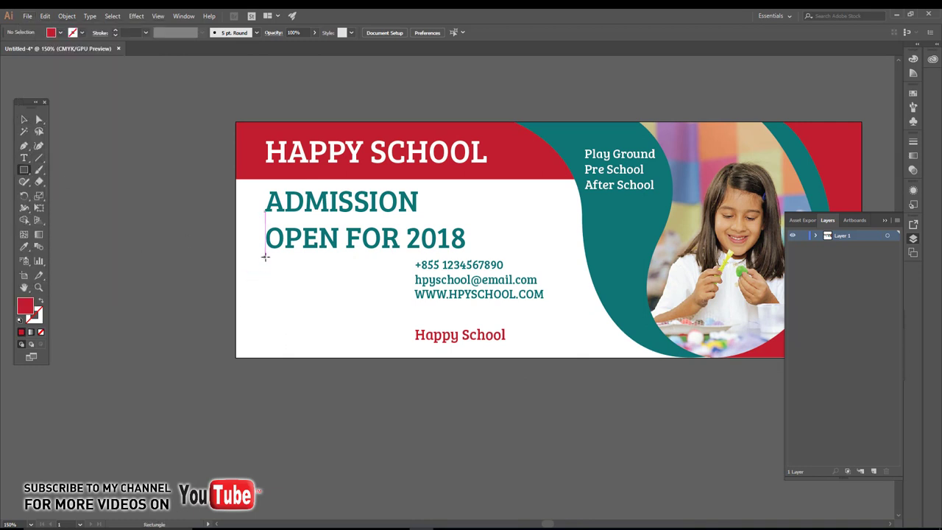
drag(265, 257, 381, 358)
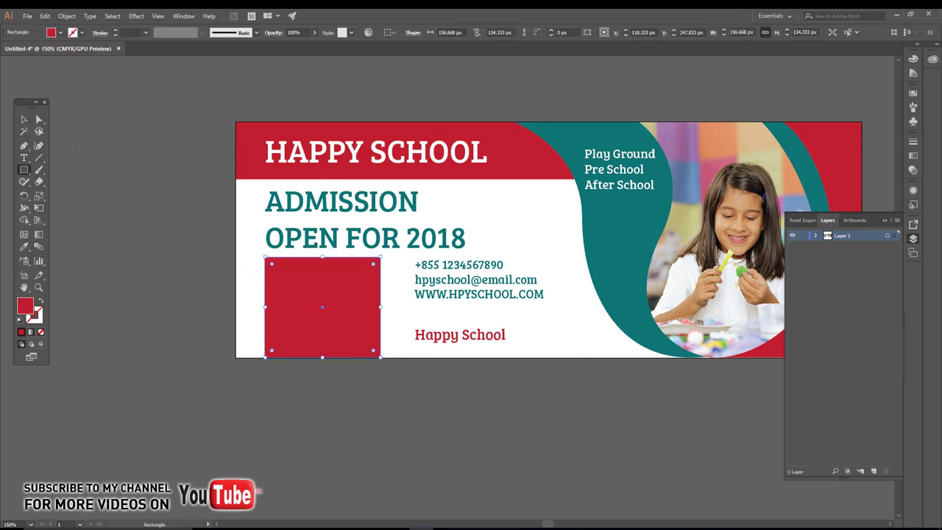
click(24, 119)
click(26, 16)
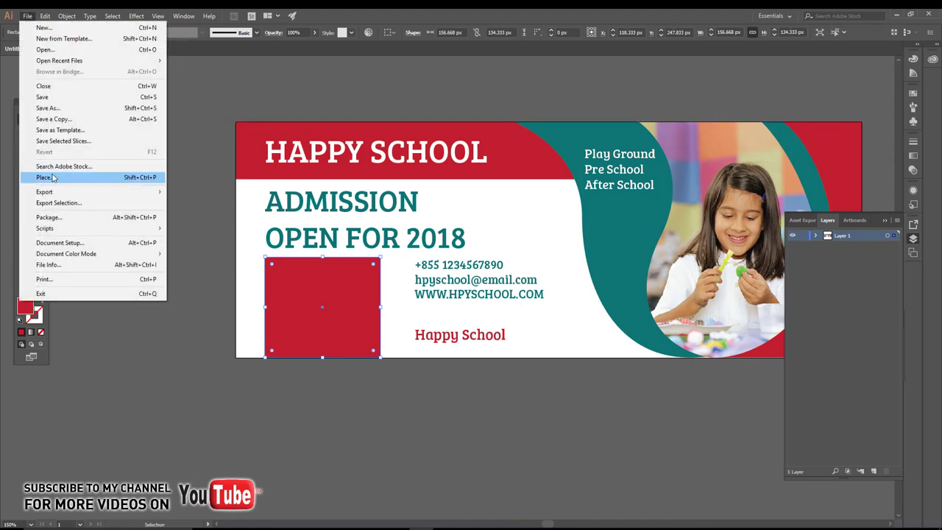
click(53, 178)
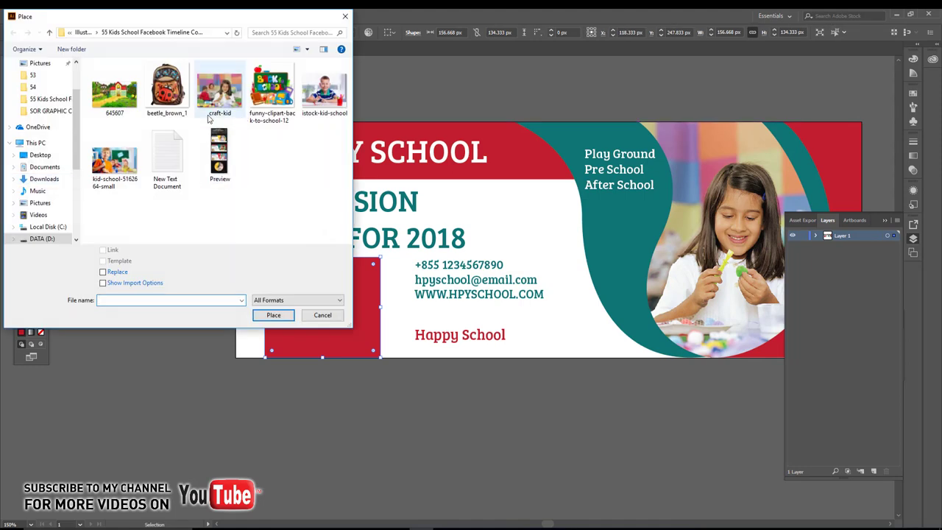
click(114, 89)
click(273, 314)
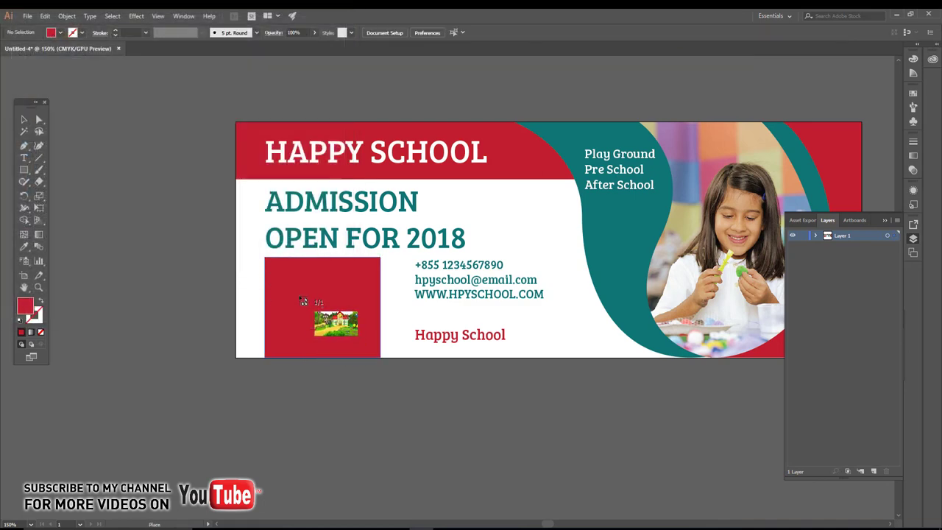
click(299, 297)
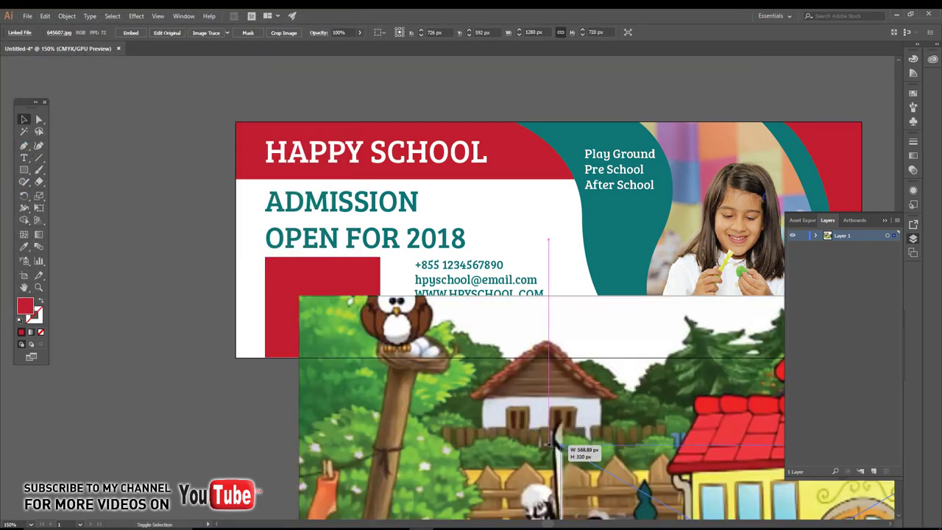
Step: Resize the school image and position it over the red rectangle
drag(299, 302, 234, 290)
scroll(234, 289, down, 2)
drag(409, 383, 347, 359)
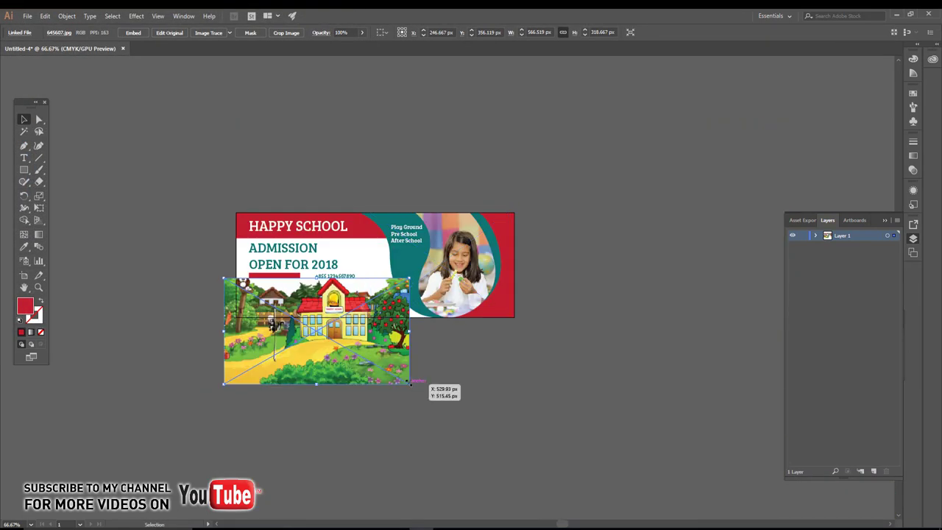
scroll(291, 321, up, 3)
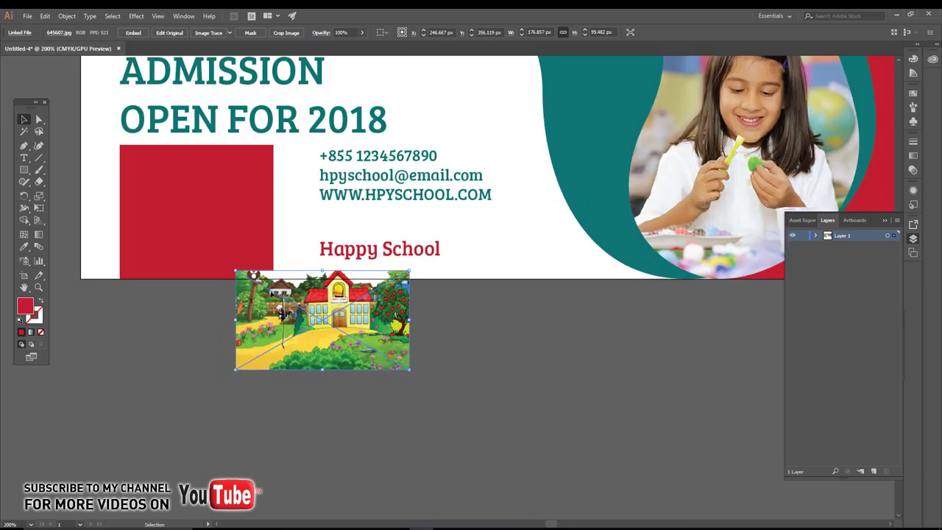
drag(316, 331, 195, 201)
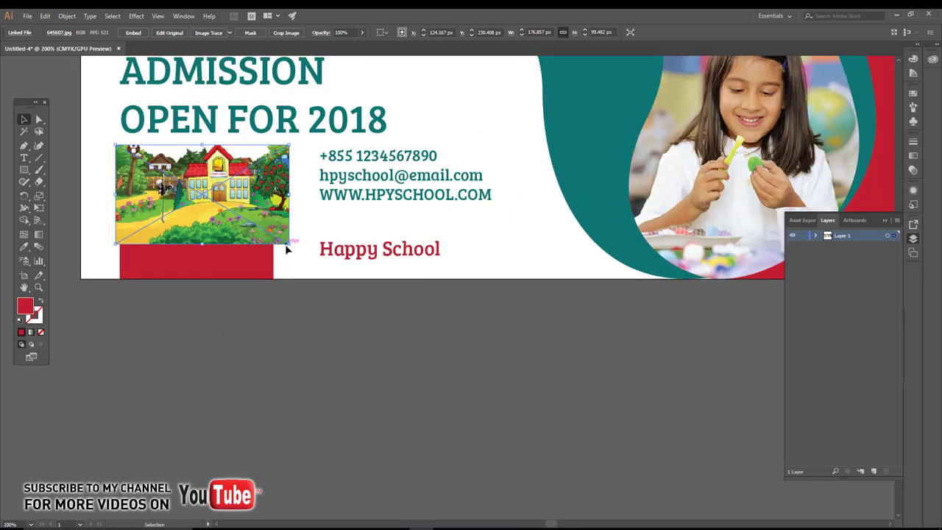
drag(286, 249, 319, 283)
click(319, 283)
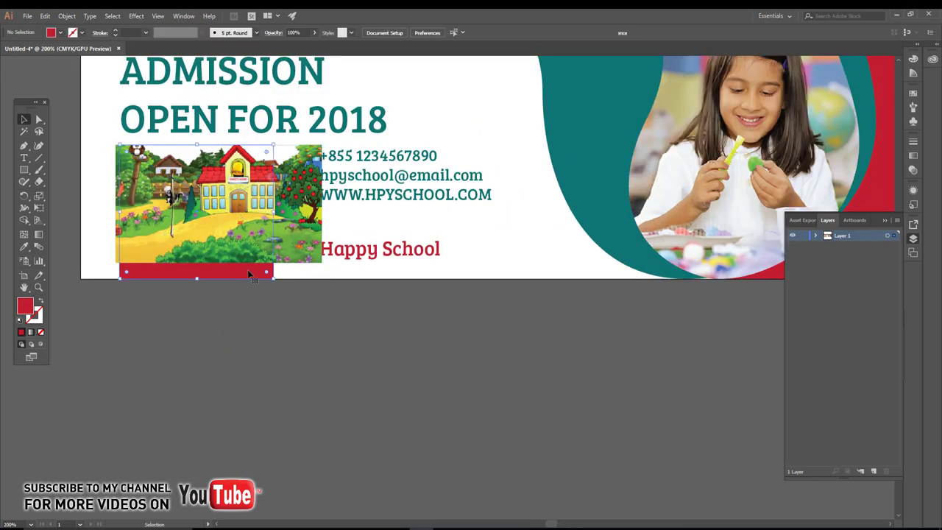
Step: Fit the rectangle to the image, round its corners, and clip the image to it
click(249, 274)
key(ctrl+shift+bracketright)
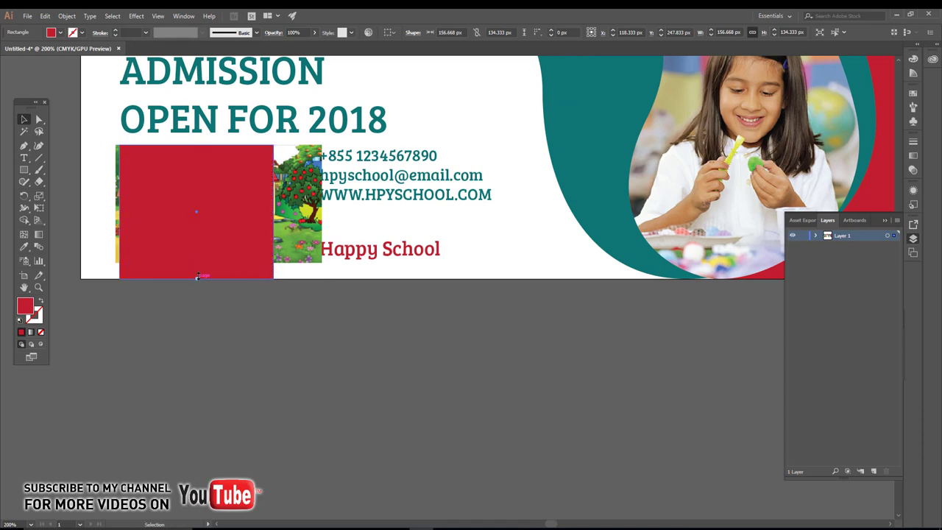
drag(197, 276, 197, 262)
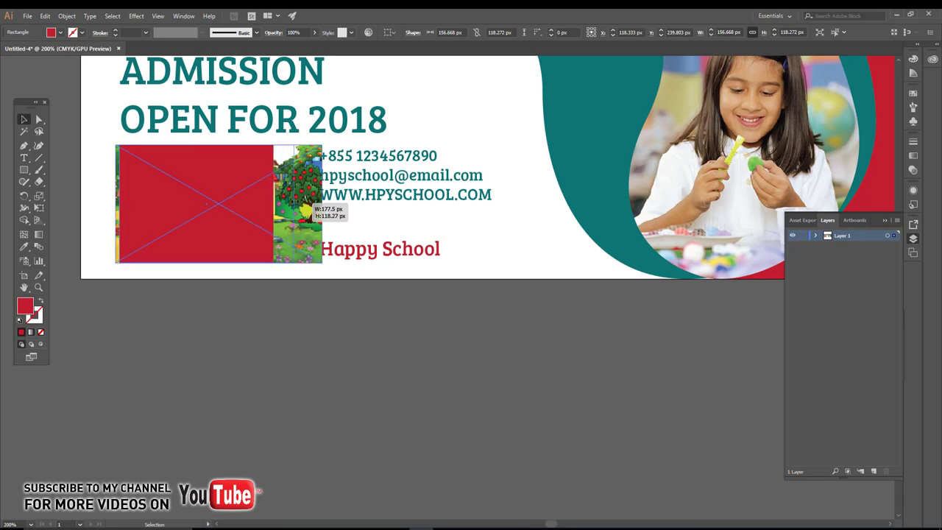
drag(273, 203, 294, 203)
drag(282, 157, 274, 166)
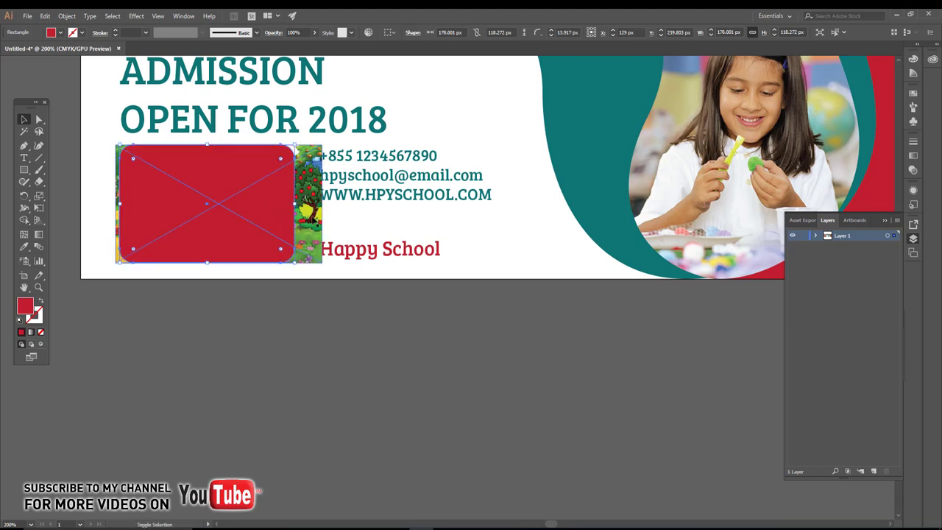
shift+click(308, 173)
right_click(277, 195)
click(307, 266)
Step: Nudge the clipped school image slightly right
click(302, 318)
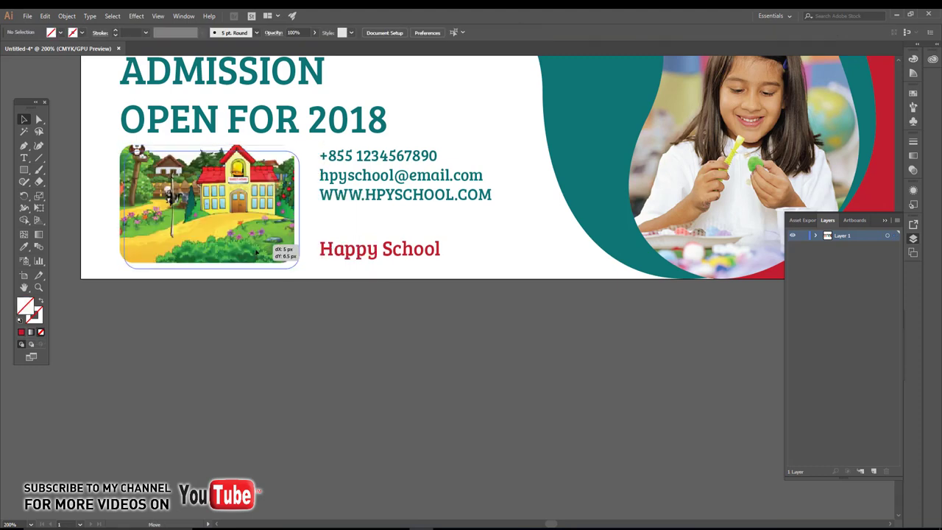
drag(250, 241, 254, 241)
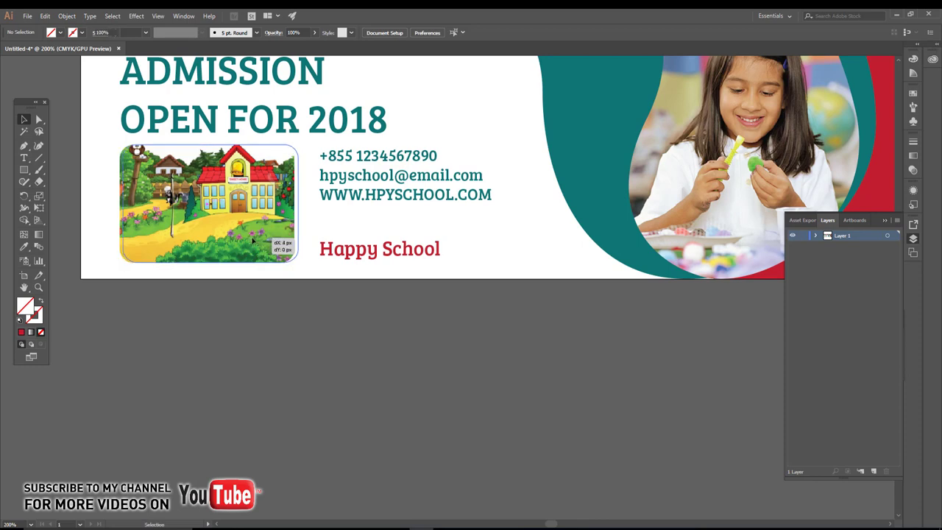
click(322, 269)
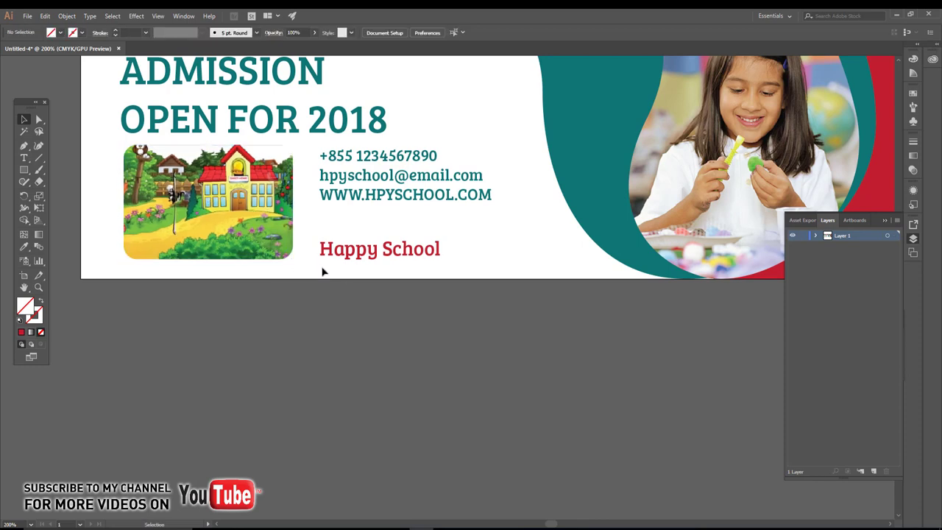
scroll(331, 270, up, 3)
click(353, 272)
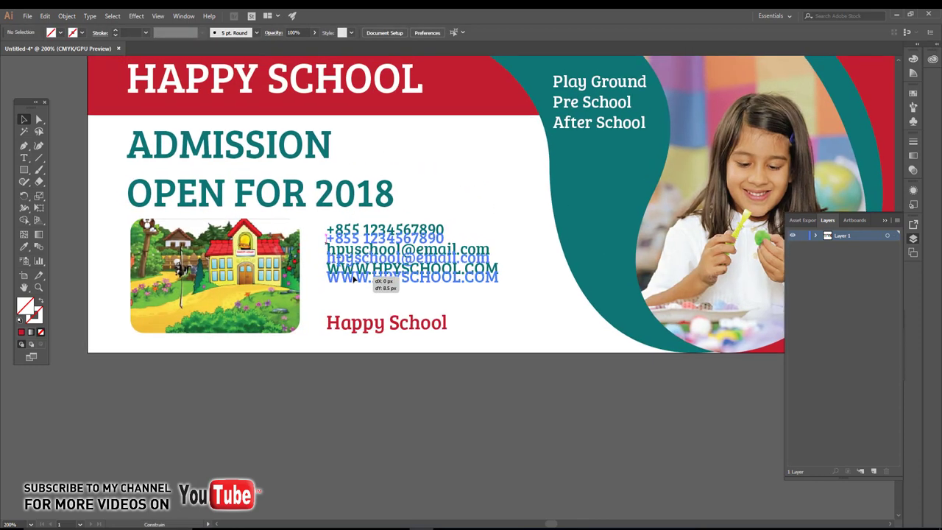
Step: Place the beetle_brown_1 backpack image onto the banner
click(326, 376)
key(ctrl+1)
click(28, 15)
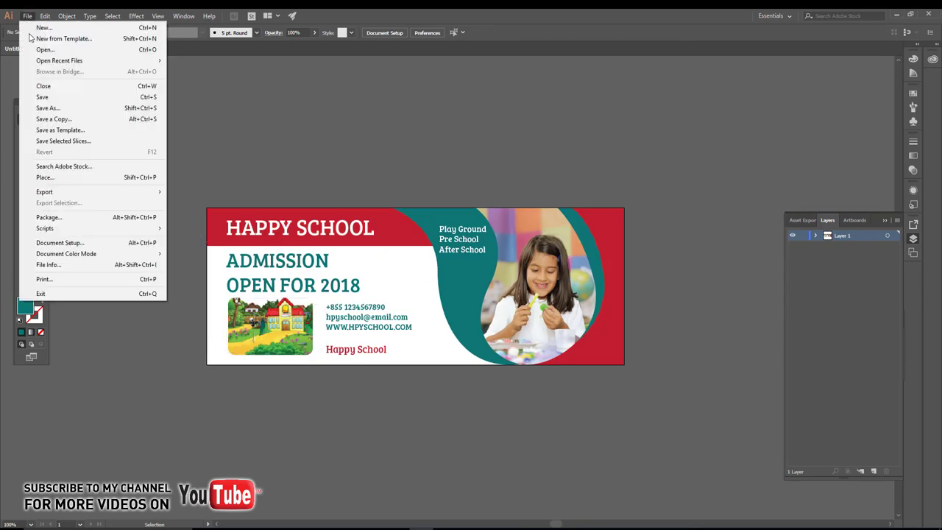
click(44, 177)
click(167, 104)
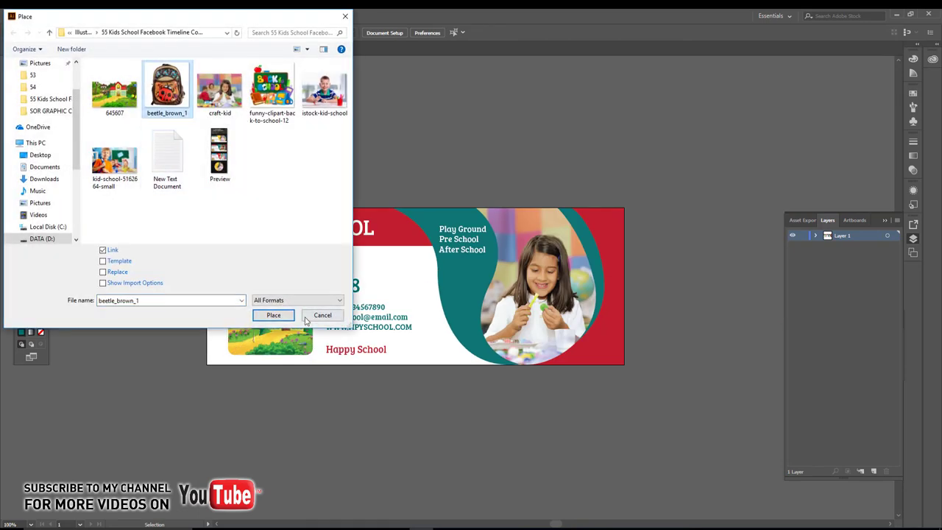
click(273, 315)
click(368, 240)
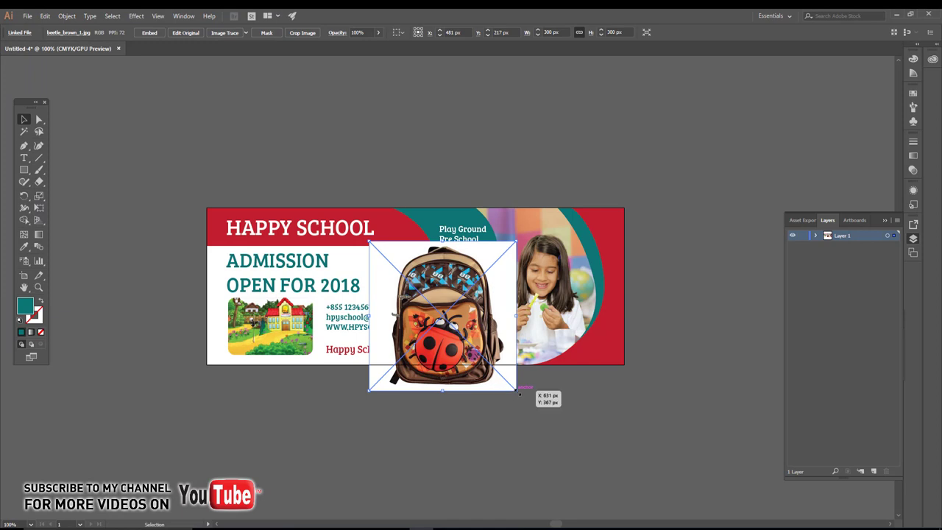
Step: Shrink the backpack image and move it just above the contact details
drag(515, 389, 471, 344)
scroll(432, 355, up, 2)
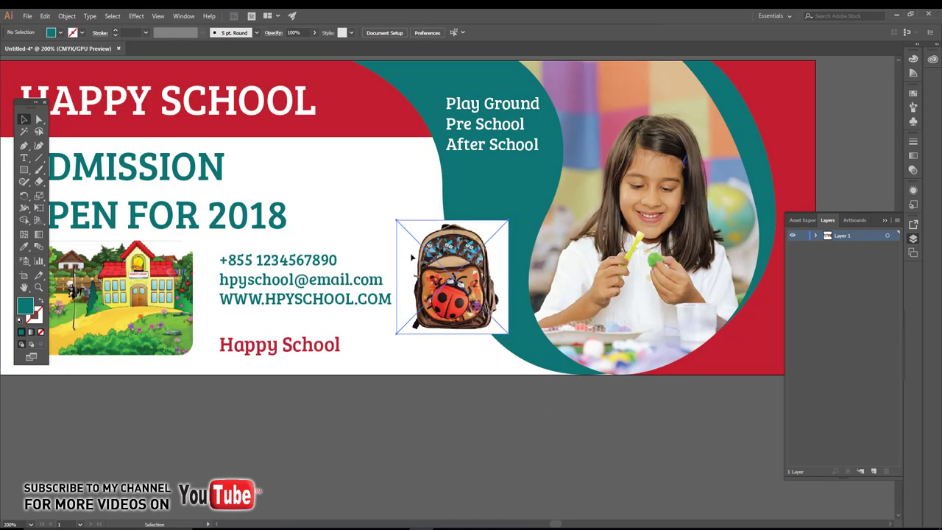
drag(445, 295, 370, 236)
click(329, 289)
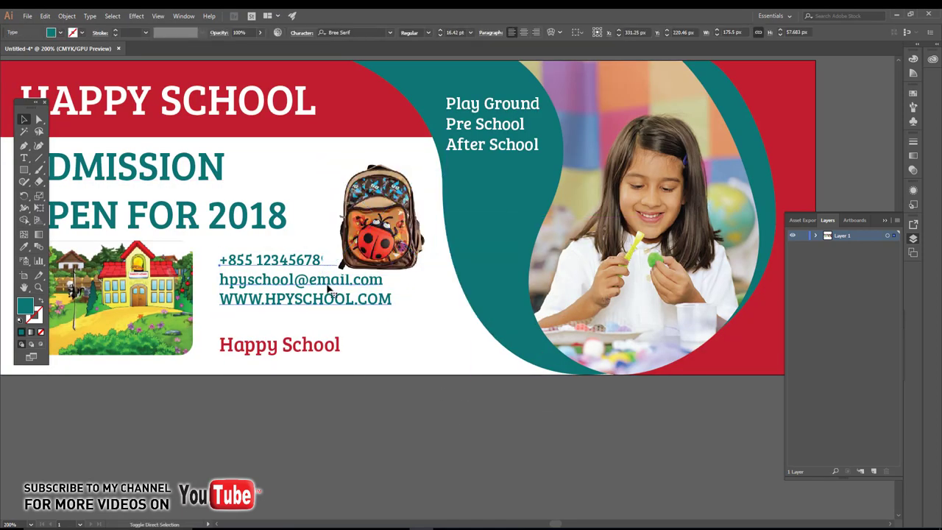
click(390, 336)
scroll(390, 338, up, 2)
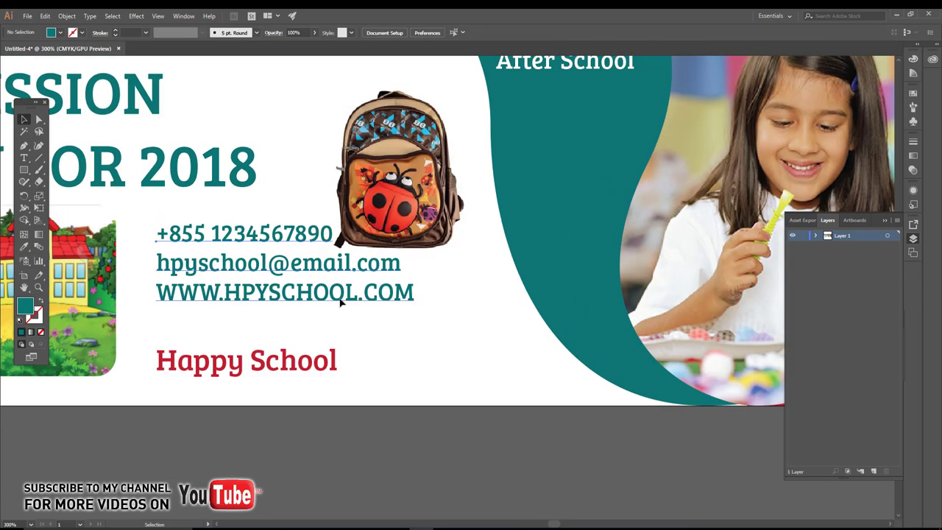
scroll(390, 348, down, 1)
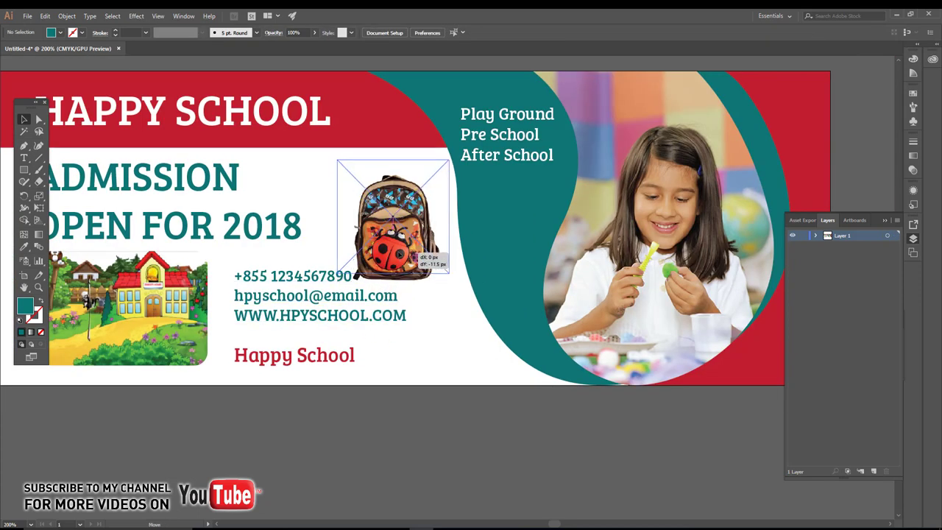
scroll(434, 314, down, 1)
scroll(435, 360, right, 1)
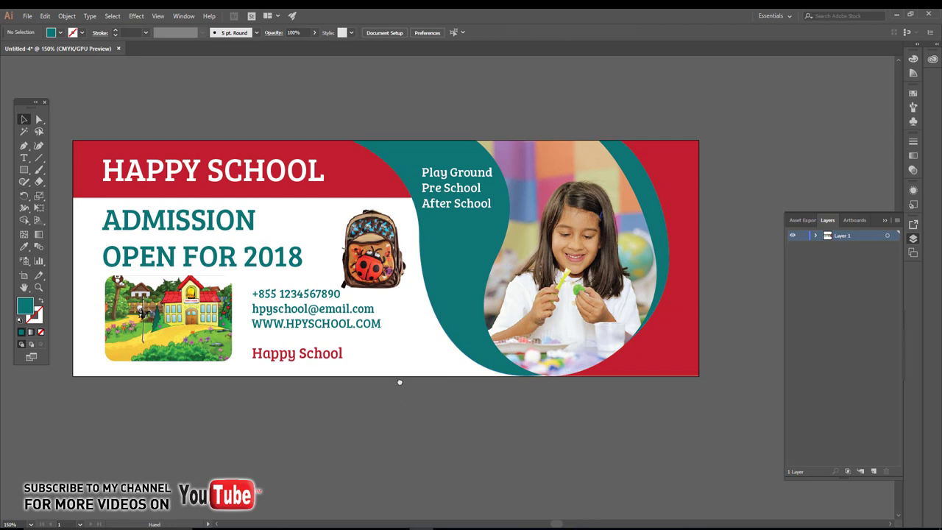
scroll(395, 379, down, 1)
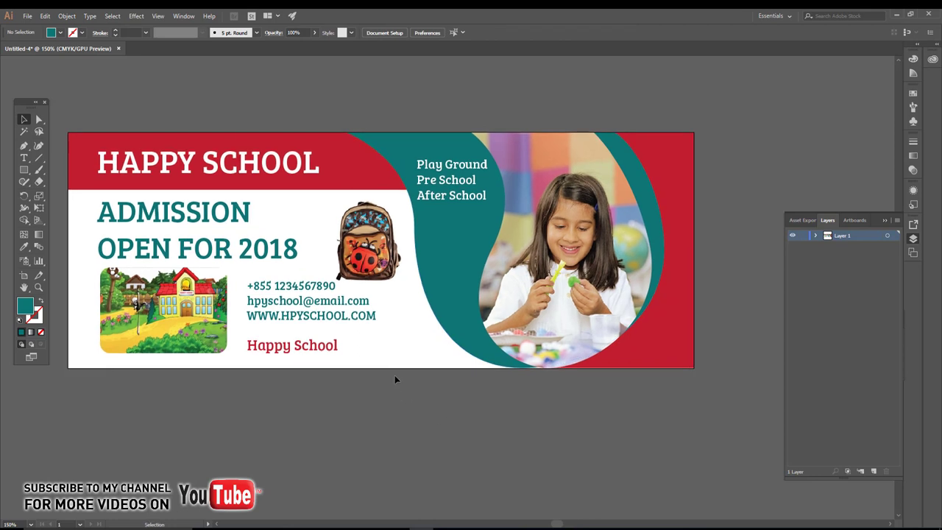
Step: Copy the Happy School text below the banner and retype it as Update Info
drag(301, 348, 382, 421)
double_click(382, 421)
key(ctrl+a)
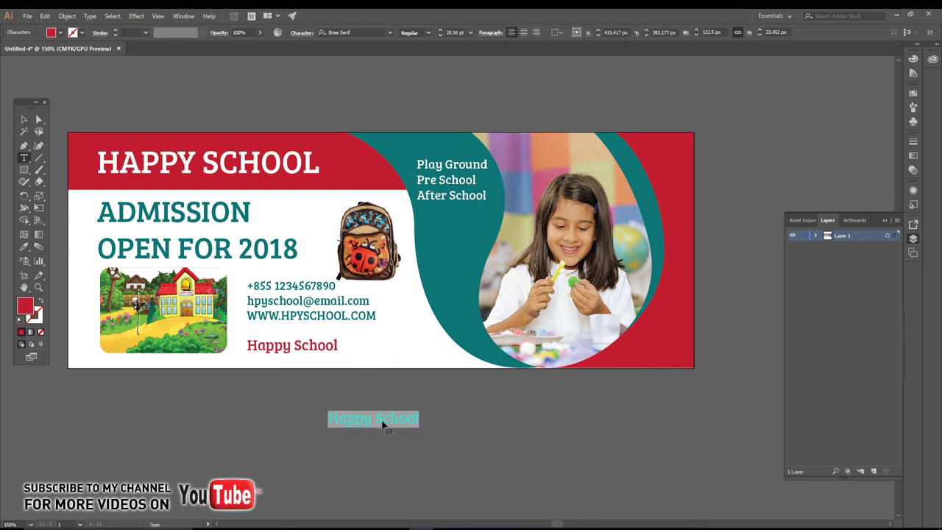
text(update info)
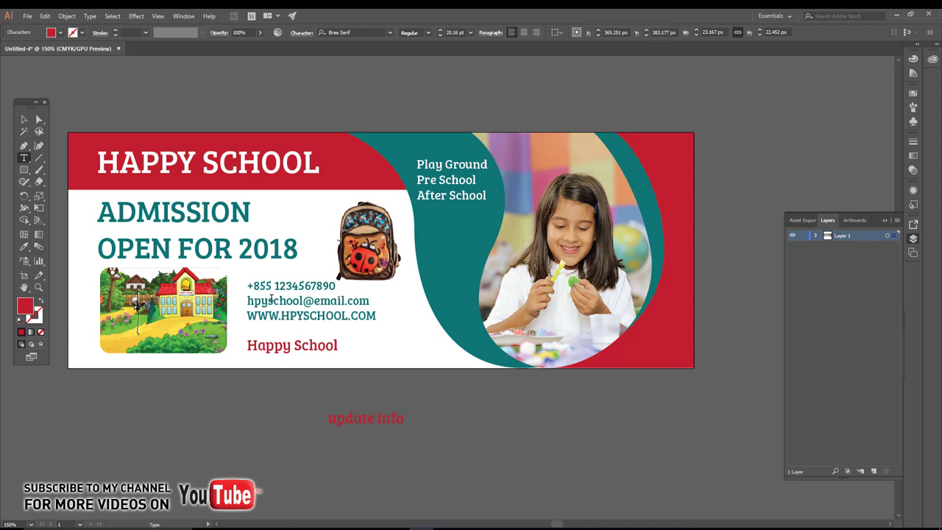
click(23, 120)
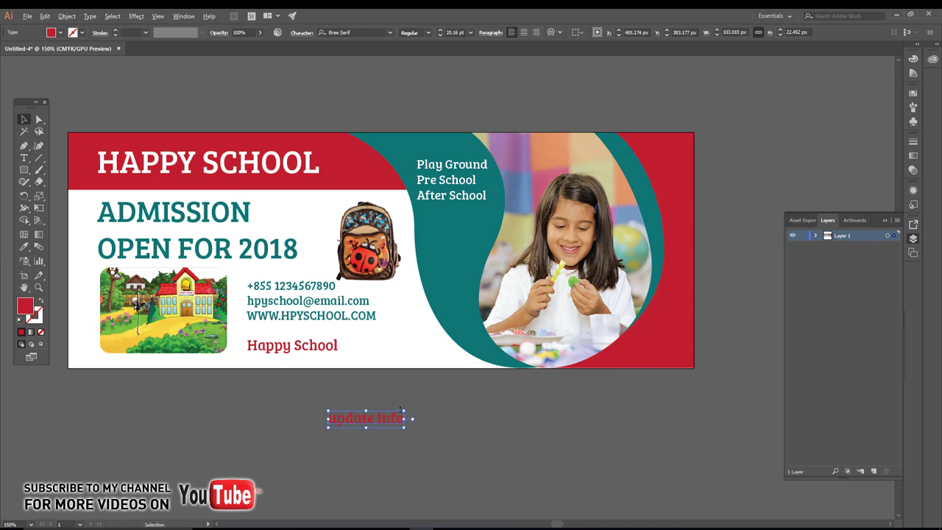
key(ctrl+plus)
Step: Duplicate the label to the right as Activity Log and capitalize Update Info's U
drag(333, 403, 478, 403)
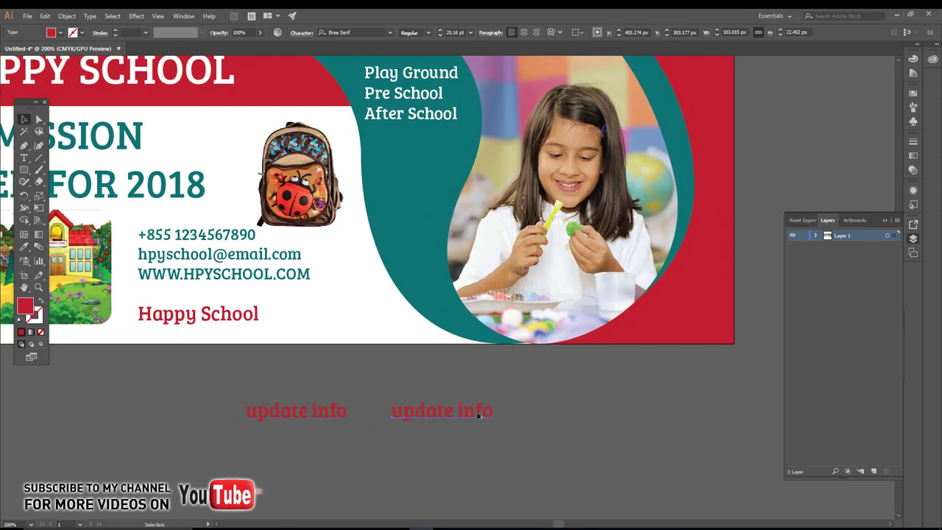
key(t)
triple_click(417, 416)
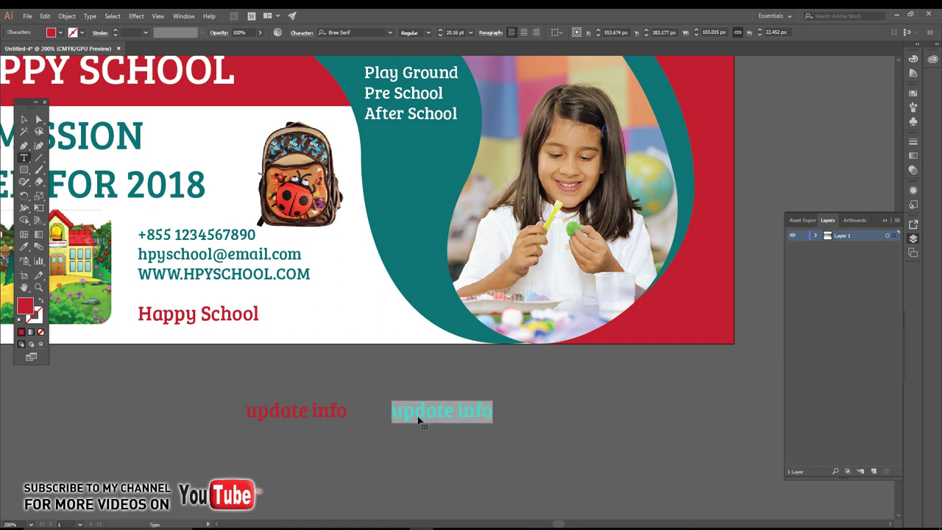
text(Act)
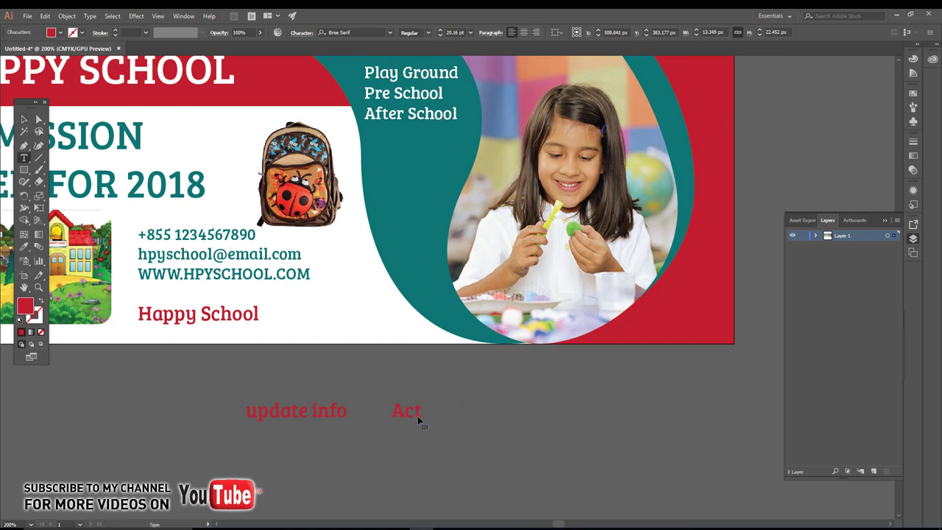
text(ity )
text(Logo)
key(BackSpace)
drag(257, 410, 245, 411)
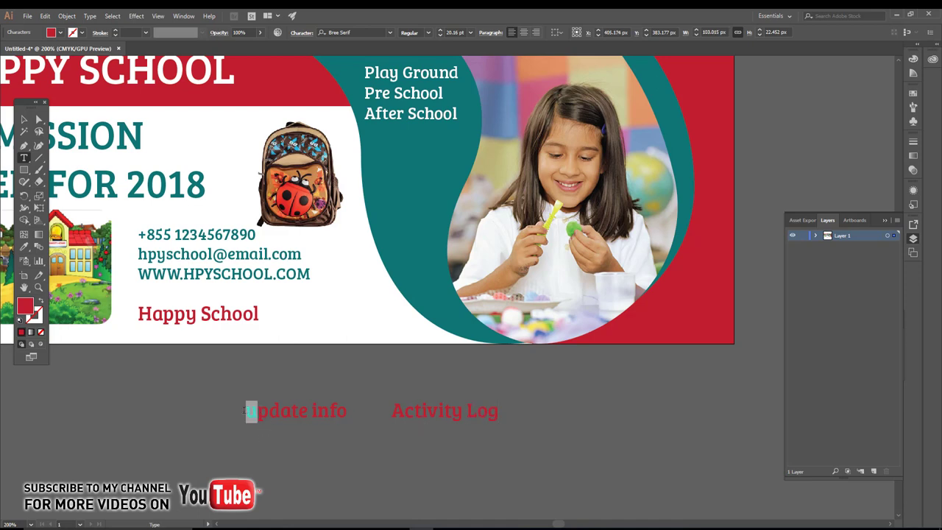
text(U)
click(23, 119)
Step: Draw a white rectangle around Update Info and send it behind the text
click(24, 169)
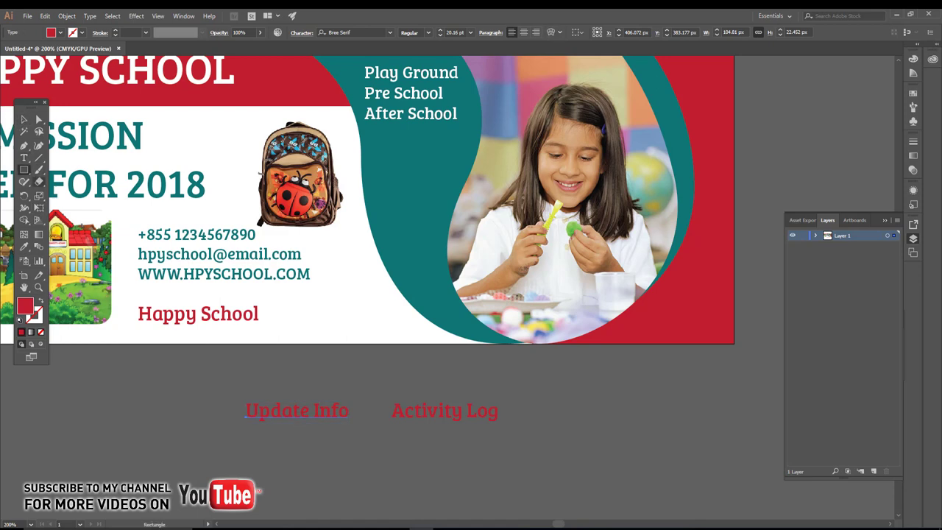
drag(238, 394, 355, 424)
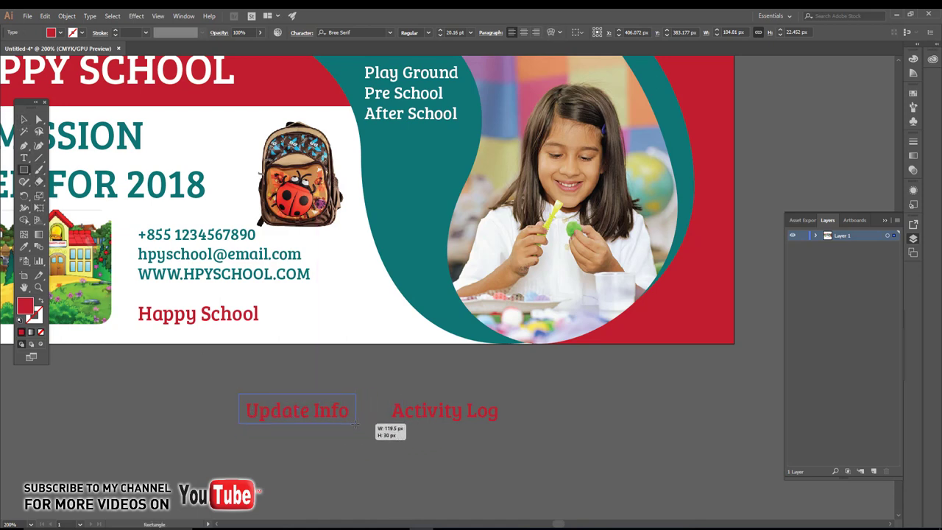
drag(354, 424, 357, 427)
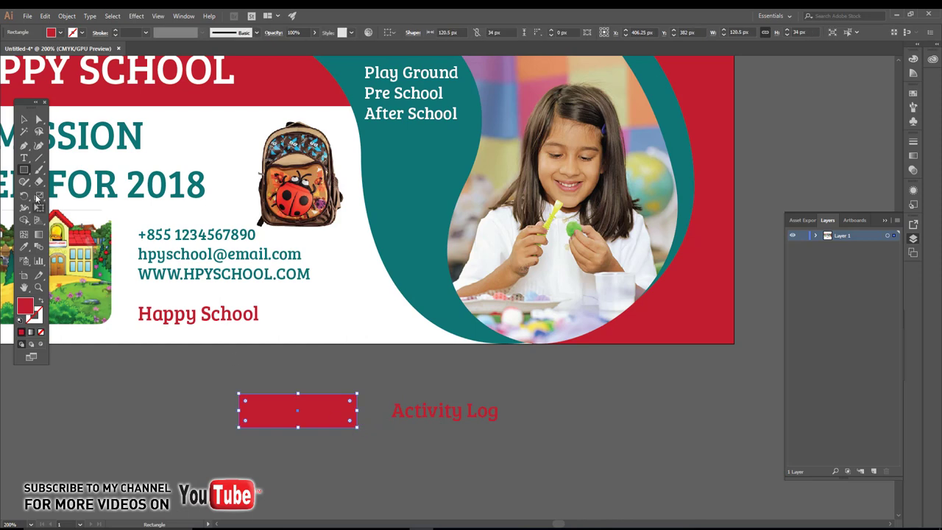
click(24, 121)
click(59, 32)
click(17, 50)
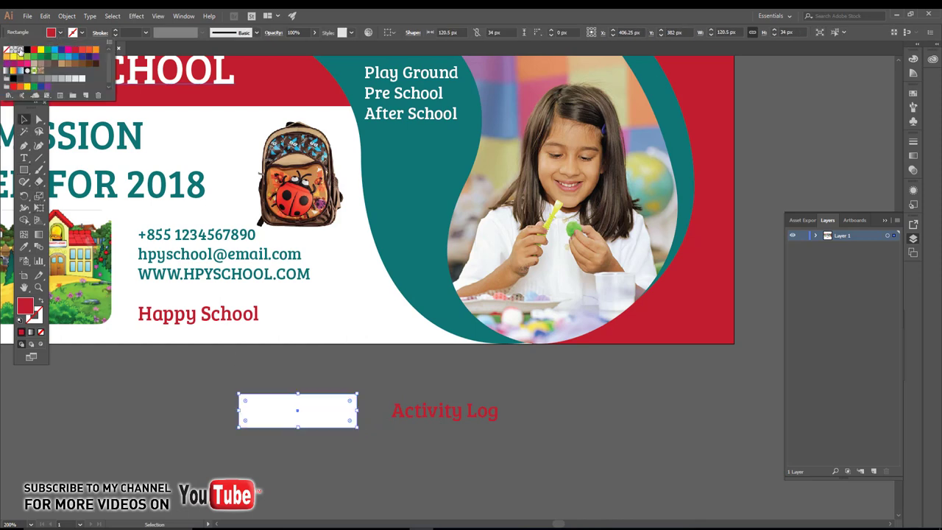
key(Escape)
key(ctrl+shift+bracketleft)
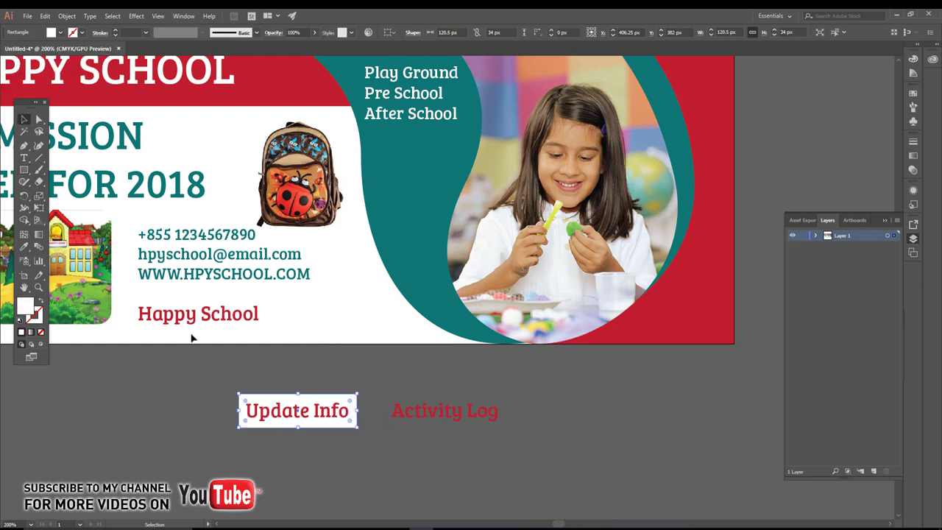
Step: Reset the box corners to square and position Activity Log beside the Update Info button
drag(245, 406, 248, 407)
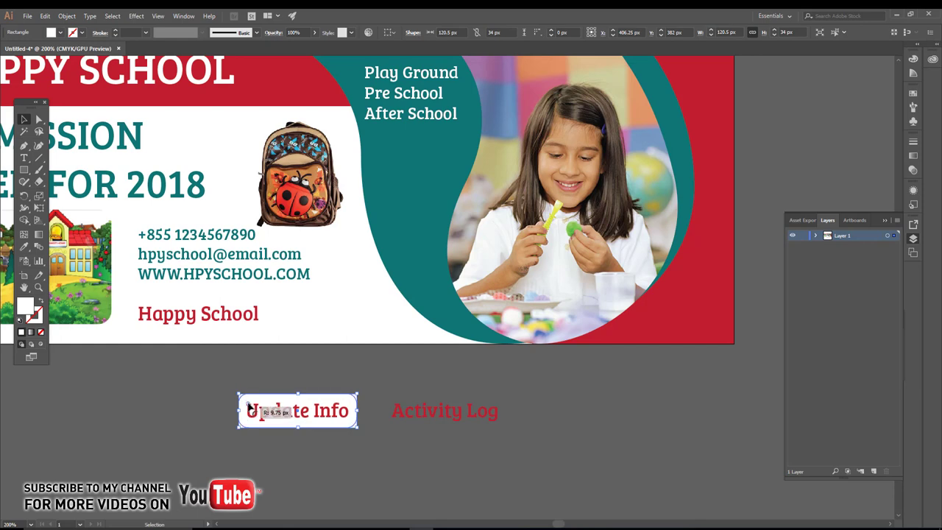
drag(248, 407, 225, 396)
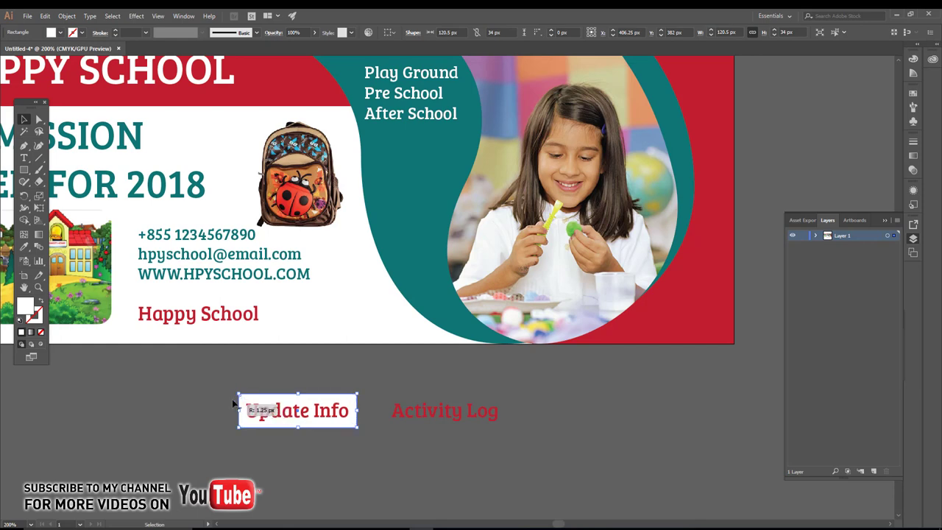
scroll(407, 418, up, 2)
mouse_move(410, 416)
mouse_down()
mouse_move(350, 409)
mouse_move(377, 385)
mouse_move(401, 384)
mouse_up()
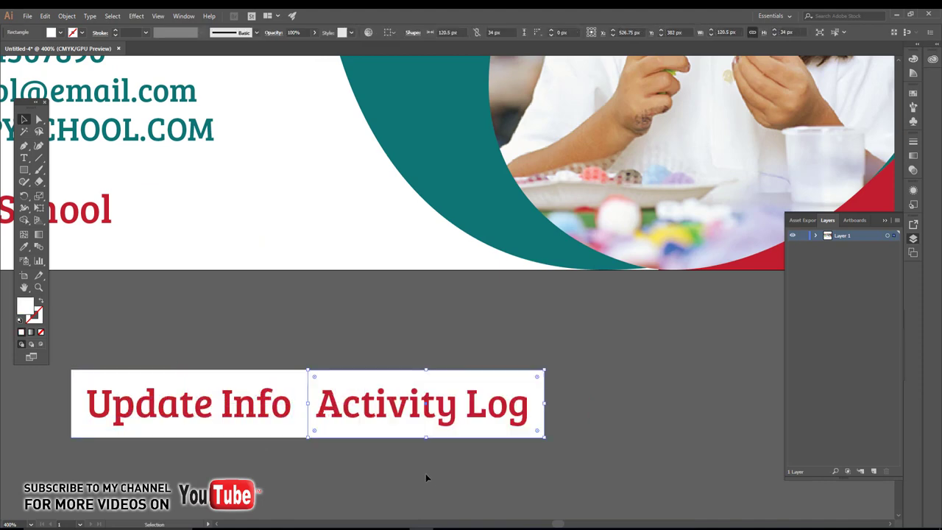
Step: Fill the Activity Log box with the banner red and make its text white
click(426, 477)
click(355, 437)
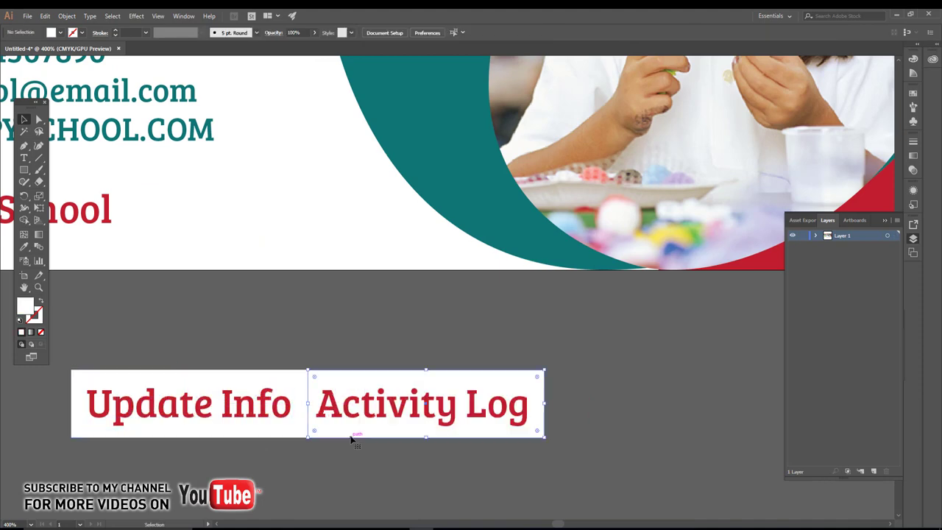
key(i)
click(358, 395)
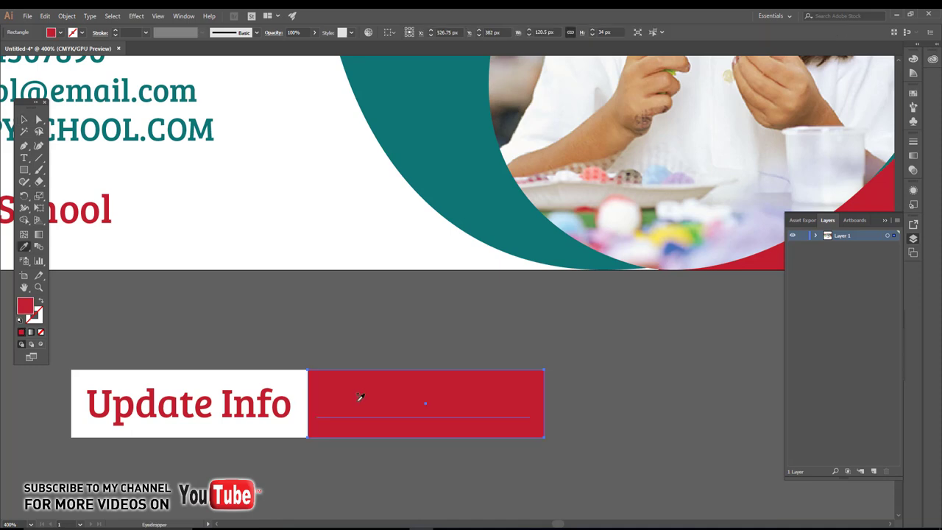
key(v)
click(364, 416)
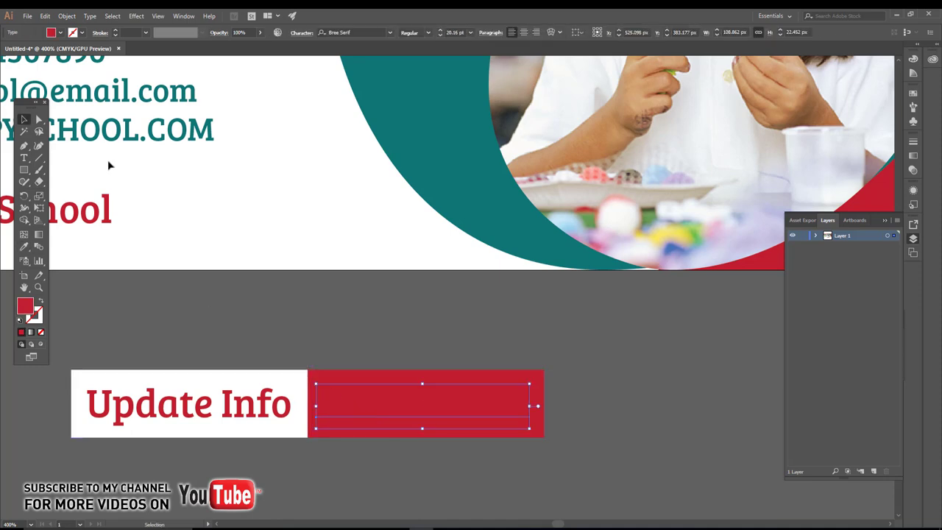
click(60, 32)
click(15, 50)
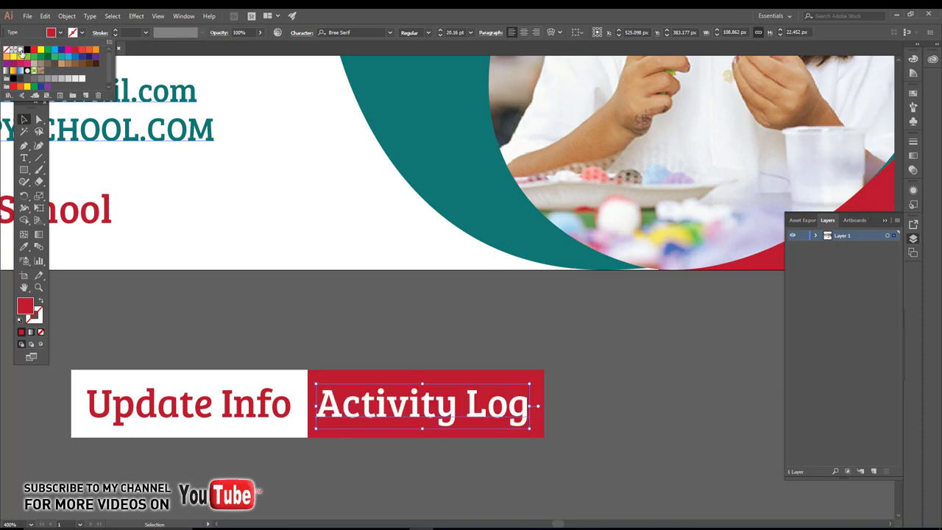
Step: Widen the red Activity Log rectangle slightly to the right
click(361, 324)
click(361, 332)
drag(430, 371, 421, 366)
key(ctrl+minus)
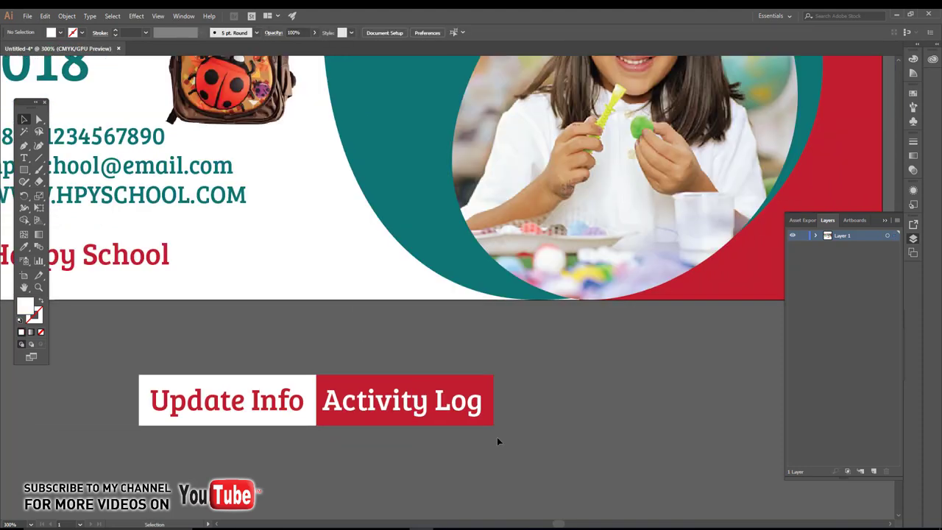
key(a)
click(237, 375)
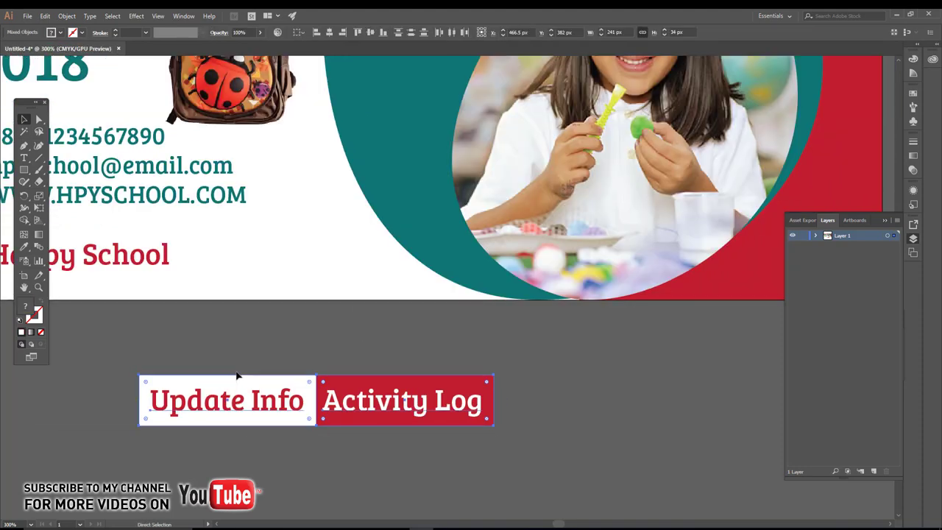
key(v)
click(382, 447)
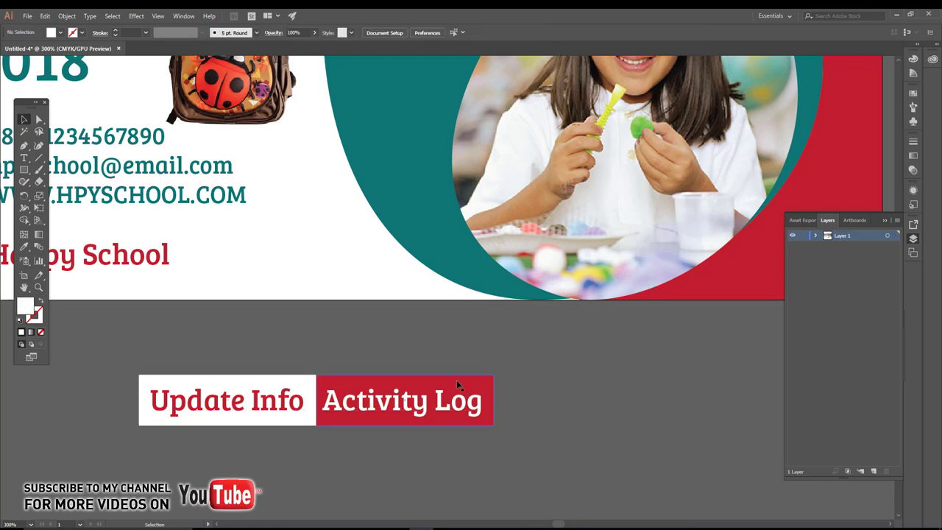
mouse_move(456, 379)
mouse_down()
mouse_move(397, 369)
mouse_move(466, 390)
mouse_up()
double_click(394, 368)
double_click(468, 436)
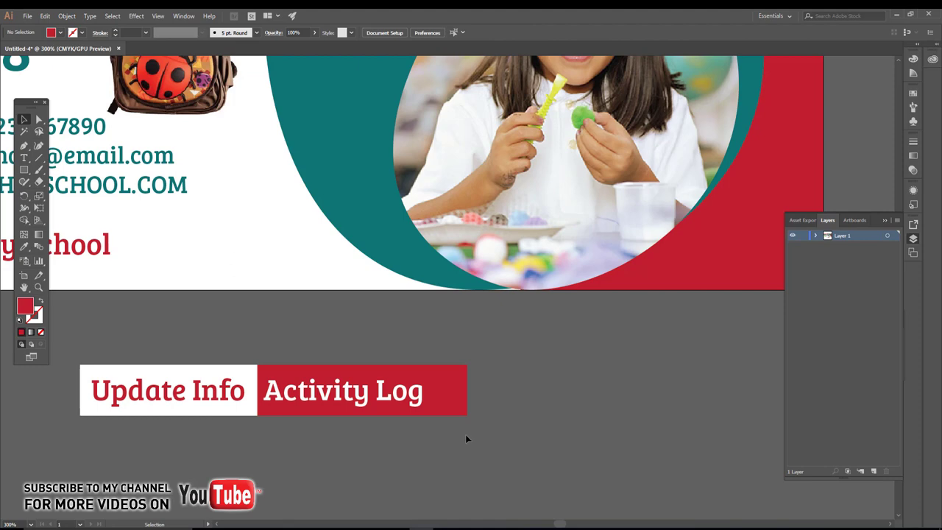
key(p)
Step: Draw a white downward triangle at the right end of Activity Log
click(432, 384)
click(458, 383)
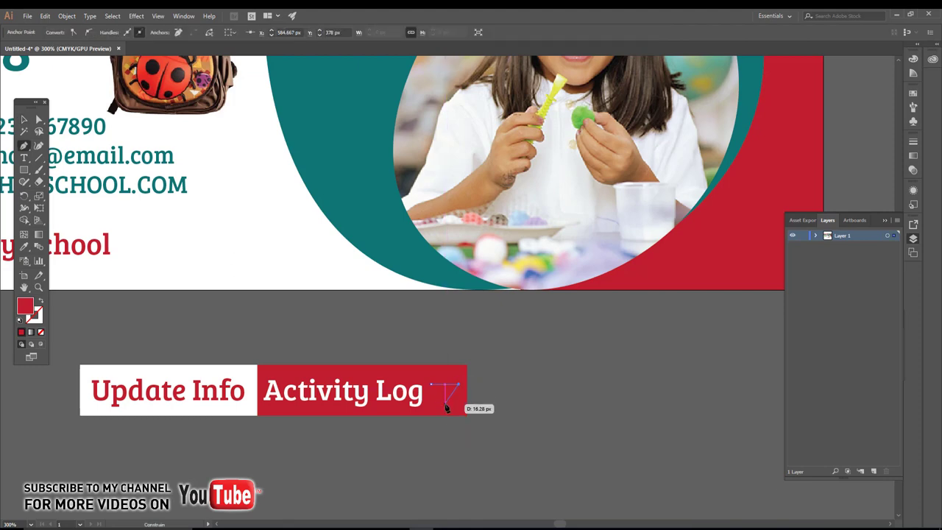
click(444, 403)
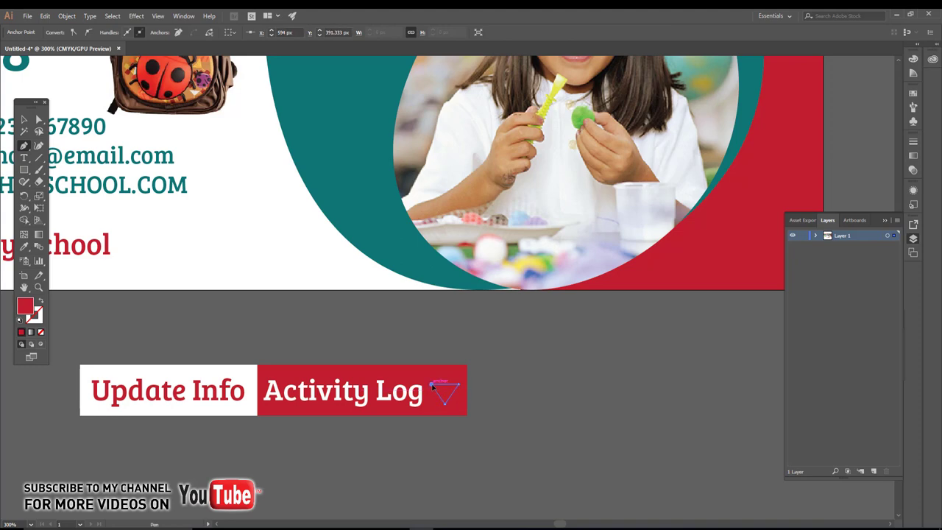
click(431, 383)
key(v)
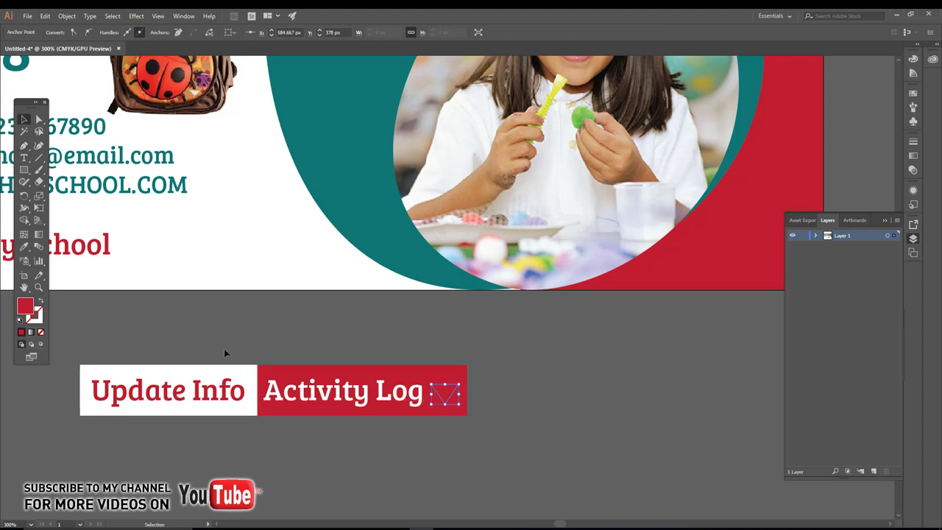
click(236, 370)
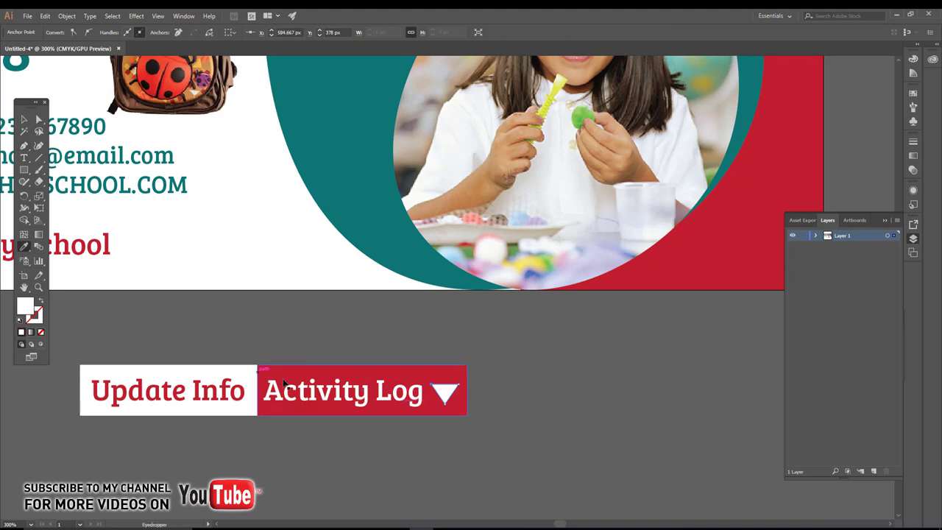
click(493, 448)
Step: Group all the button pieces and move the group to the banner's lower right
key(ctrl+a)
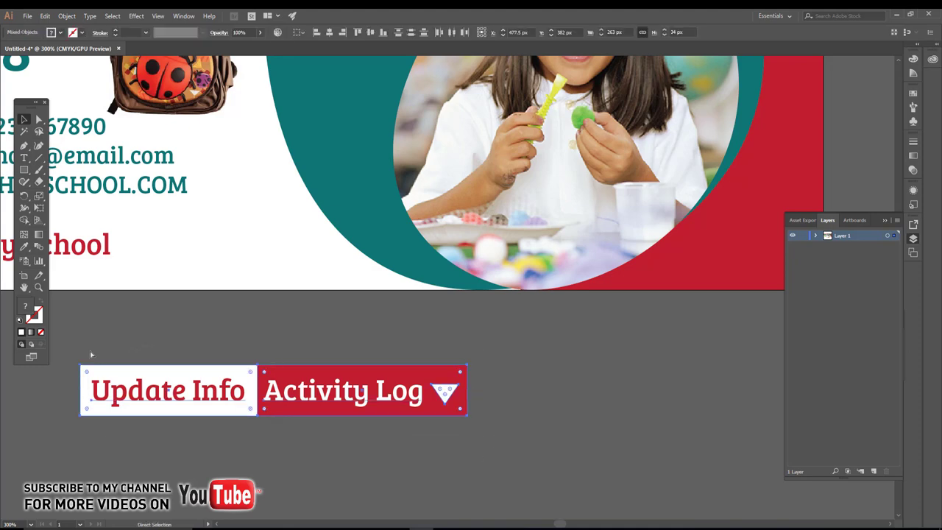
key(ctrl+g)
key(ctrl+minus)
key(ctrl+minus)
mouse_move(310, 388)
mouse_down()
mouse_move(443, 342)
mouse_move(465, 318)
mouse_up()
click(467, 373)
key(ctrl+plus)
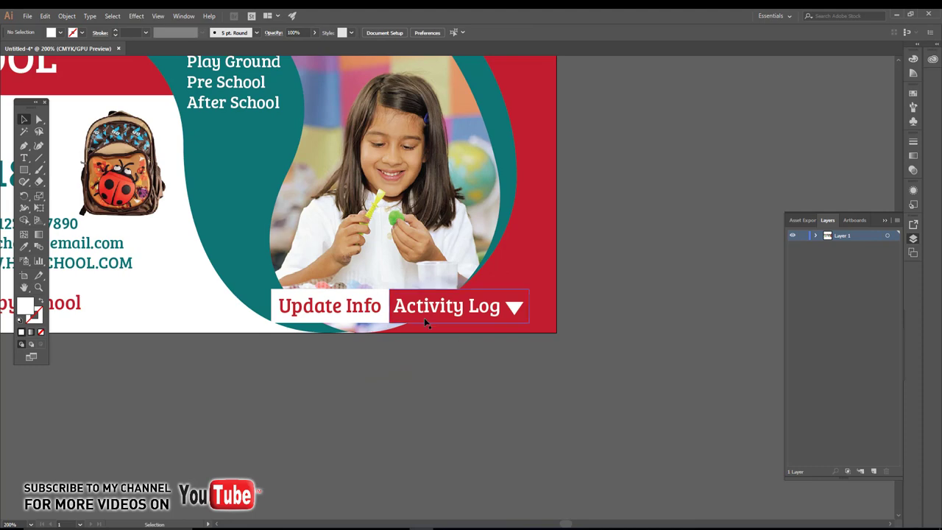
Step: Apply a 75% Multiply Drop Shadow effect to the Update Info/Activity Log button group
click(425, 322)
key(ctrl+plus)
click(136, 16)
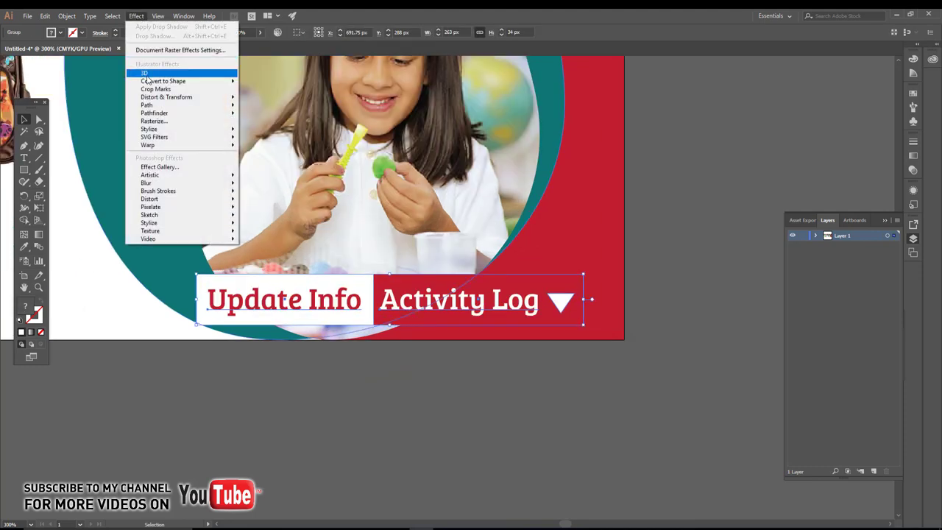
mouse_move(149, 129)
click(269, 131)
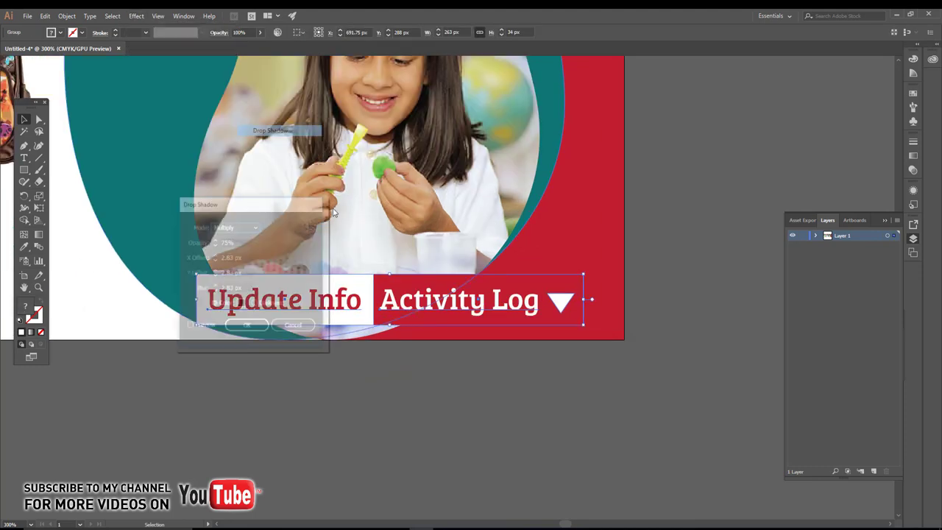
click(189, 326)
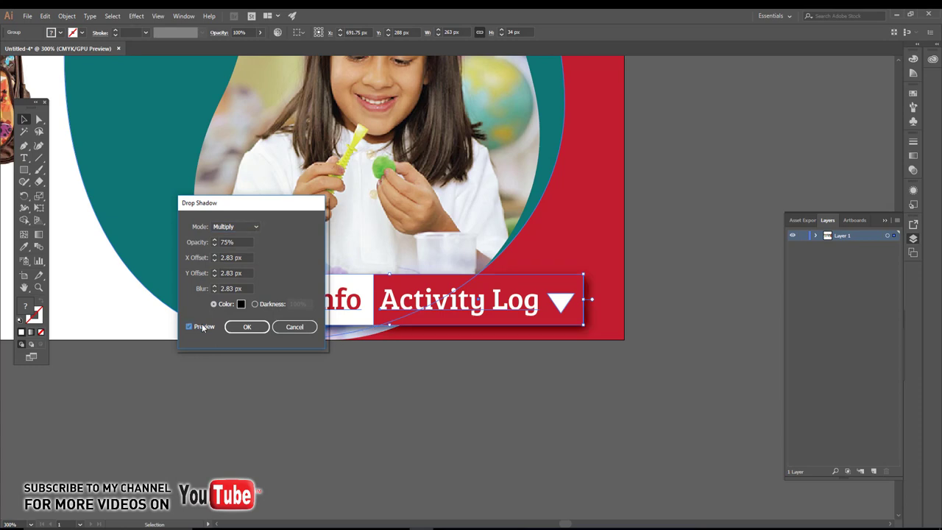
click(262, 331)
key(ctrl+minus)
key(ctrl+minus)
Step: Move the contact text slightly right and shift the school illustration slightly
drag(297, 355, 421, 340)
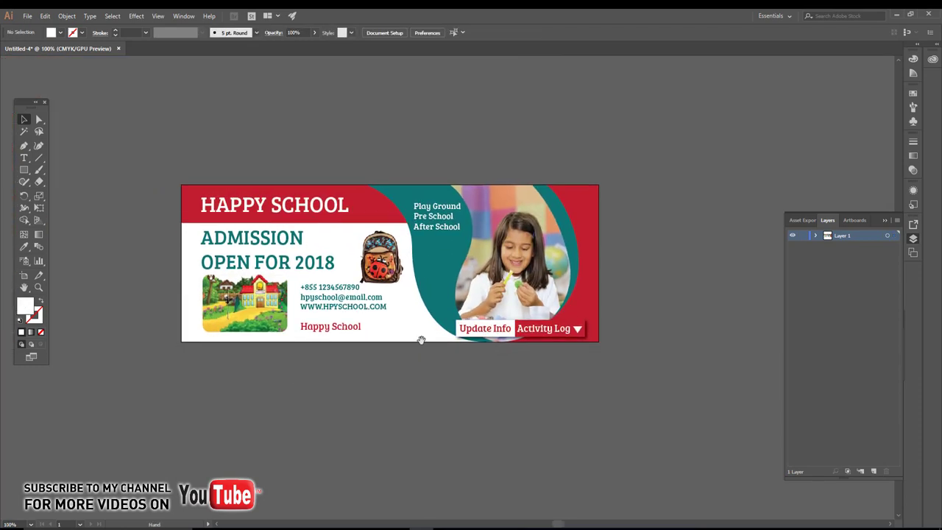
key(ctrl+plus)
click(314, 283)
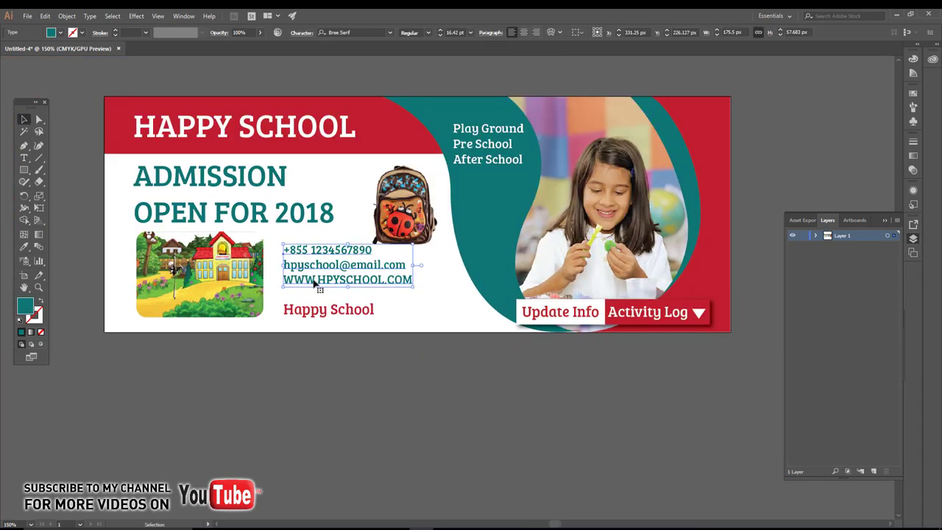
drag(343, 316, 350, 312)
drag(239, 294, 240, 298)
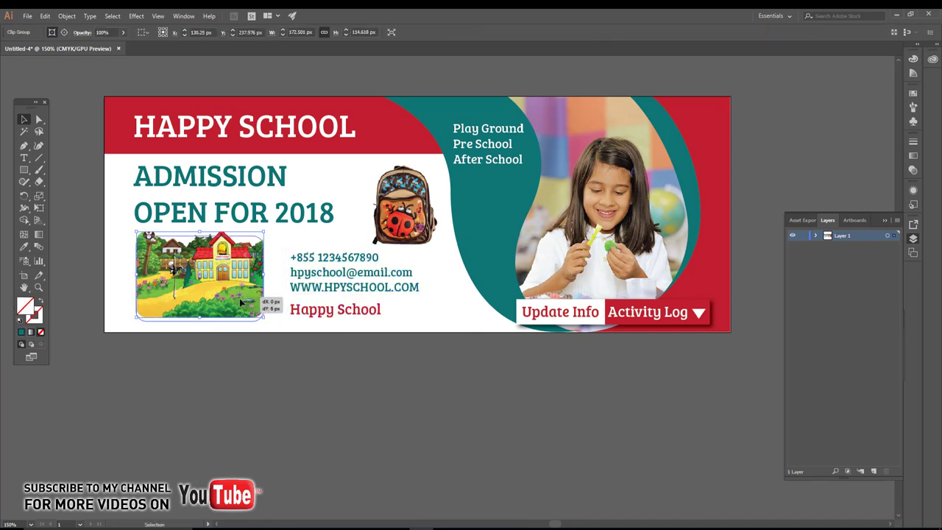
Step: Draw a rectangle covering the banner's lower area
click(244, 340)
key(ctrl+minus)
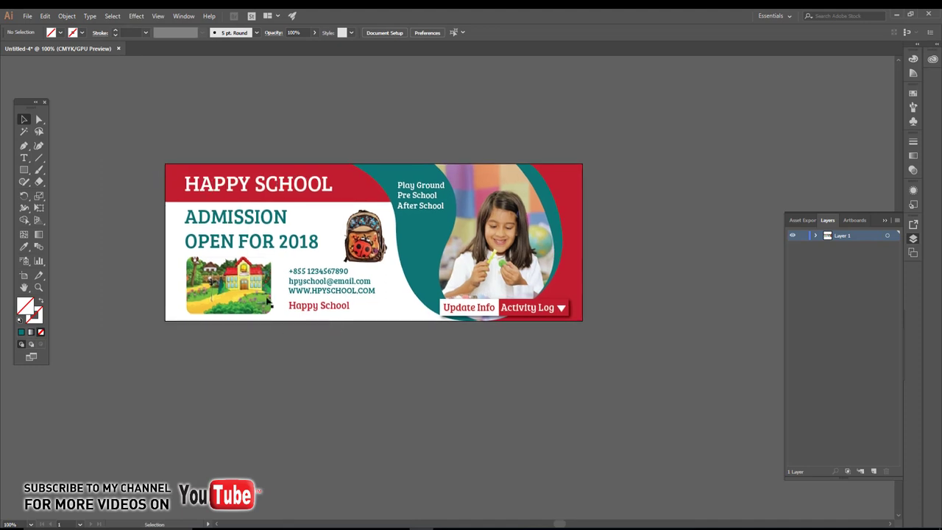
click(24, 170)
mouse_move(166, 203)
mouse_down()
mouse_move(225, 236)
mouse_move(582, 319)
mouse_up()
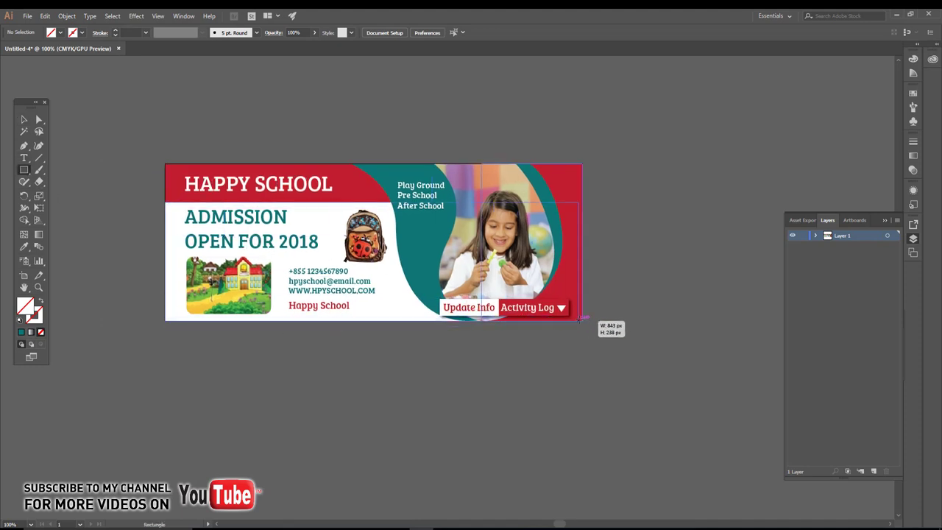
Step: Give the new rectangle a light cream fill in the colour picker
click(25, 121)
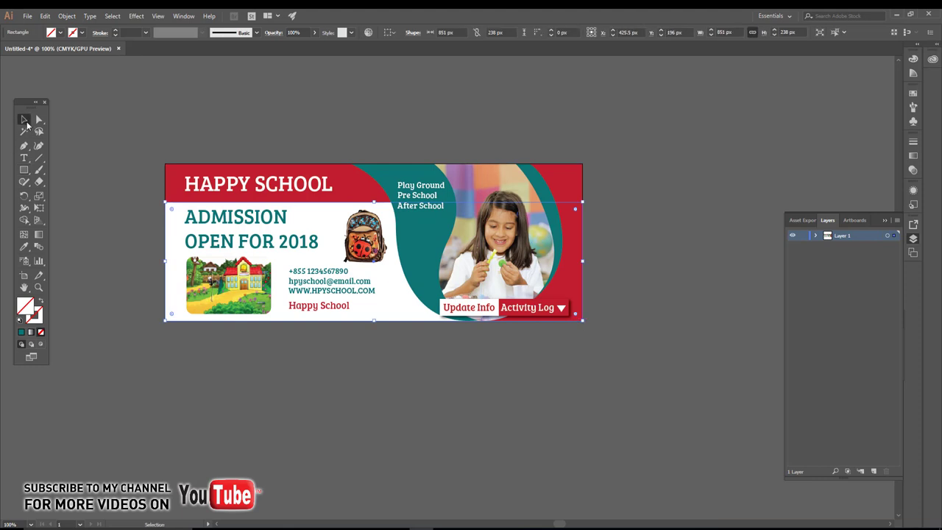
double_click(28, 309)
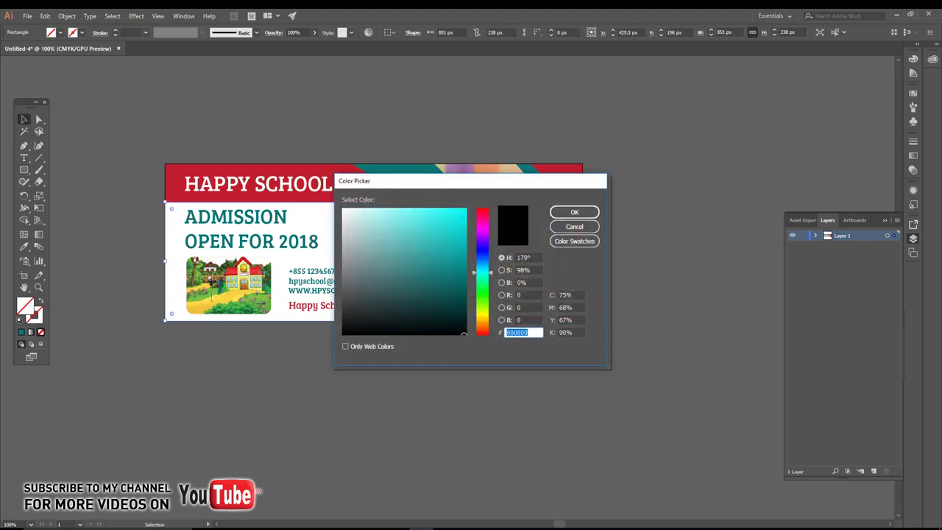
key(Tab)
text(0)
key(Tab)
text(0)
key(Tab)
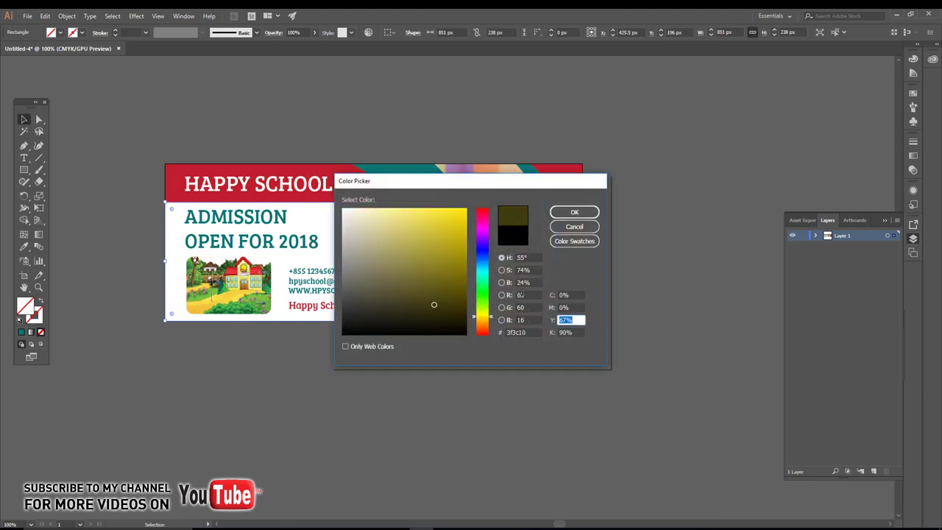
text(10)
key(Tab)
text(0)
key(Return)
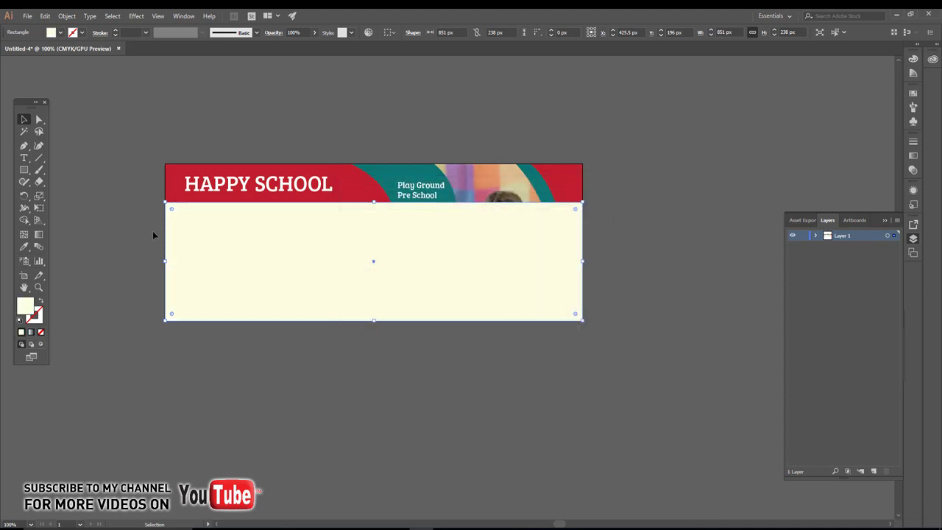
Step: Send the cream rectangle behind all other artwork
right_click(197, 228)
mouse_move(224, 383)
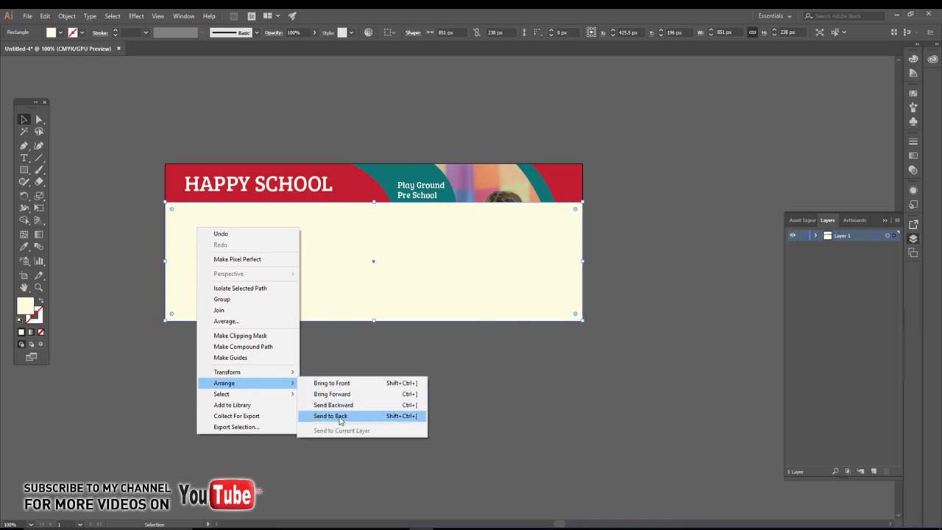
click(324, 414)
click(335, 393)
scroll(335, 394, up, 1)
scroll(360, 332, up, 1)
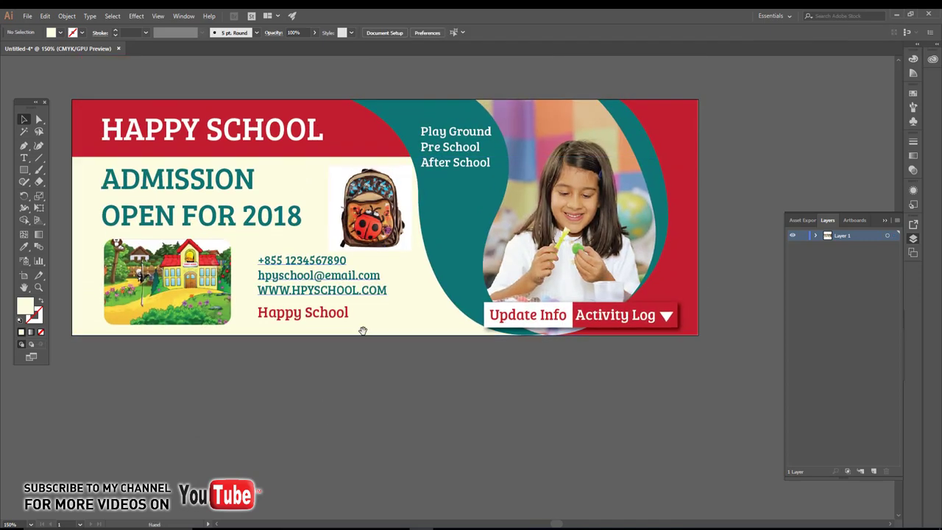
Step: Reselect the background rectangle and confirm its cream fill in the colour picker
click(398, 287)
scroll(394, 280, down, 1)
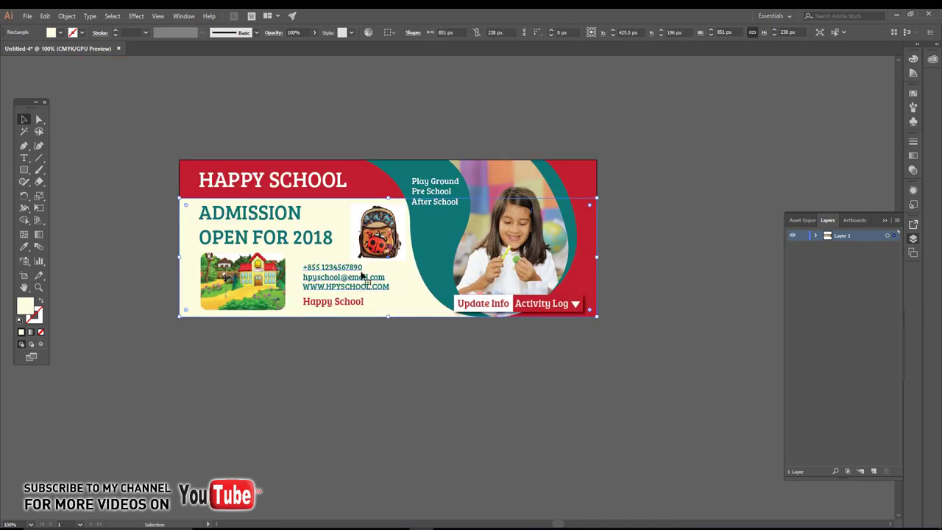
double_click(25, 308)
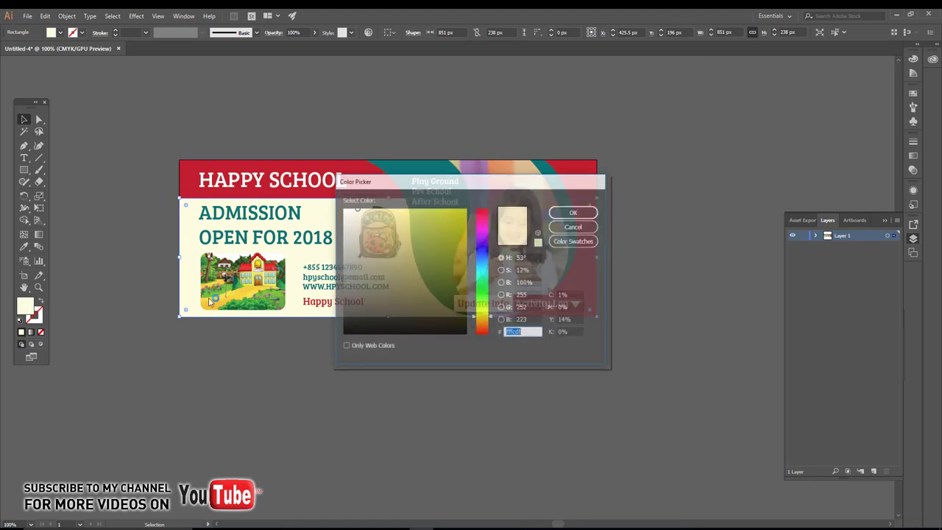
click(577, 320)
key(Return)
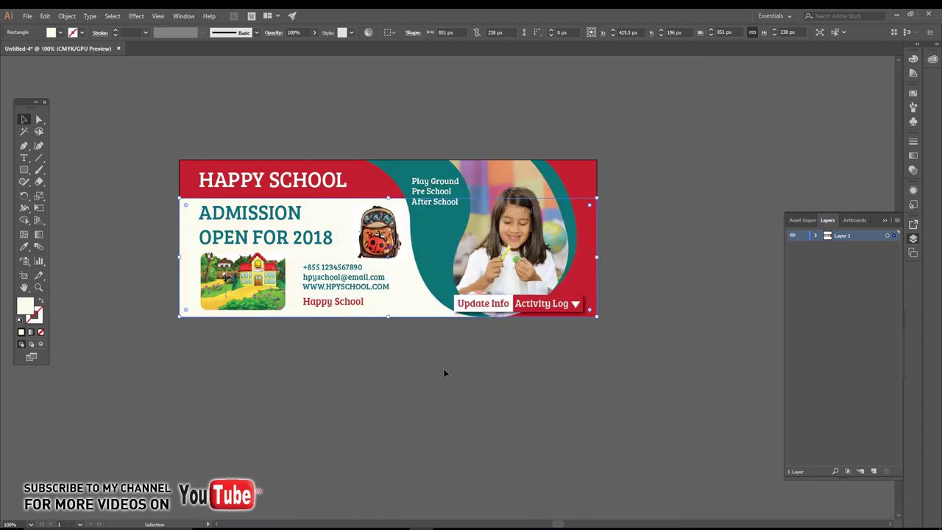
click(441, 376)
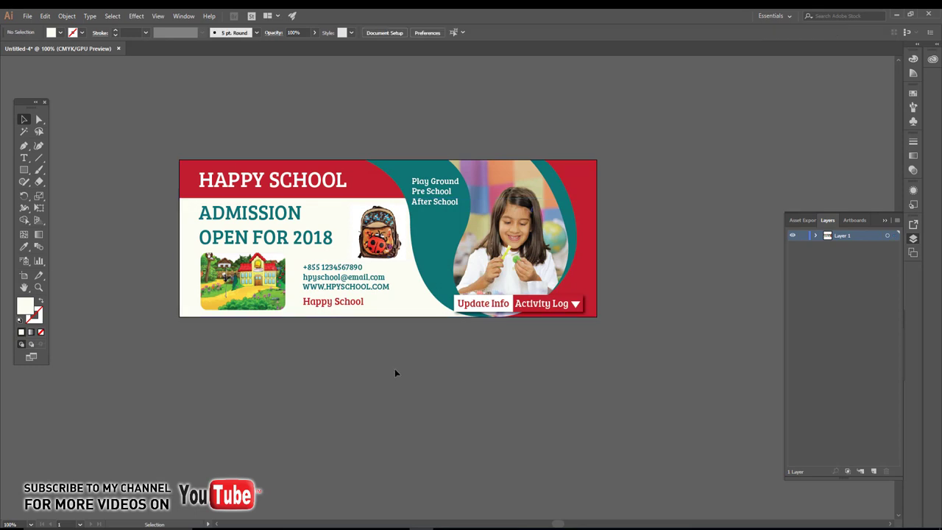
Step: Fit the artboard to the window and close the Layers and Pathfinder panels
key(ctrl+0)
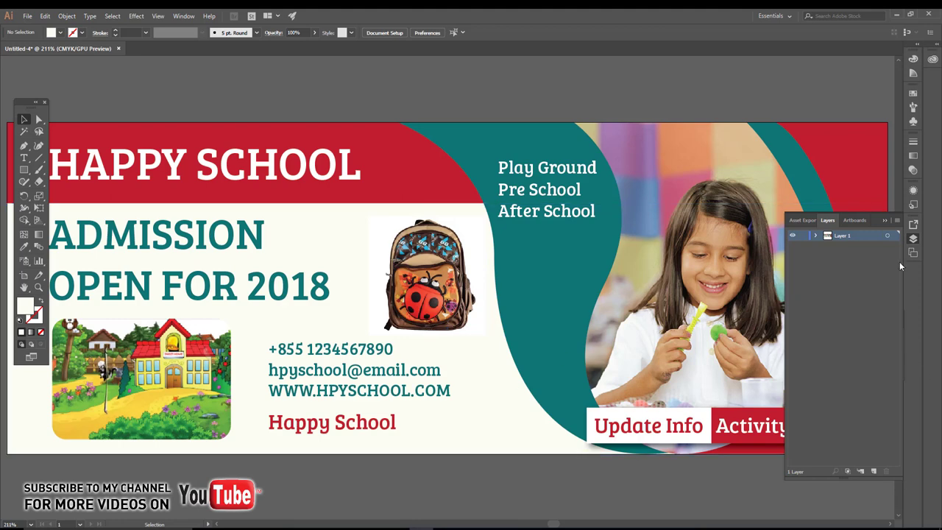
click(889, 222)
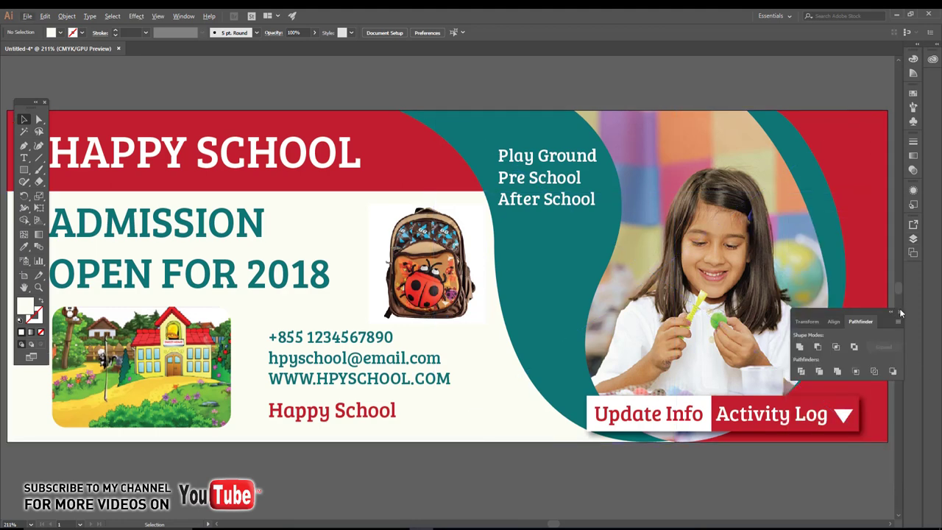
click(900, 313)
click(772, 293)
scroll(786, 273, down, 1)
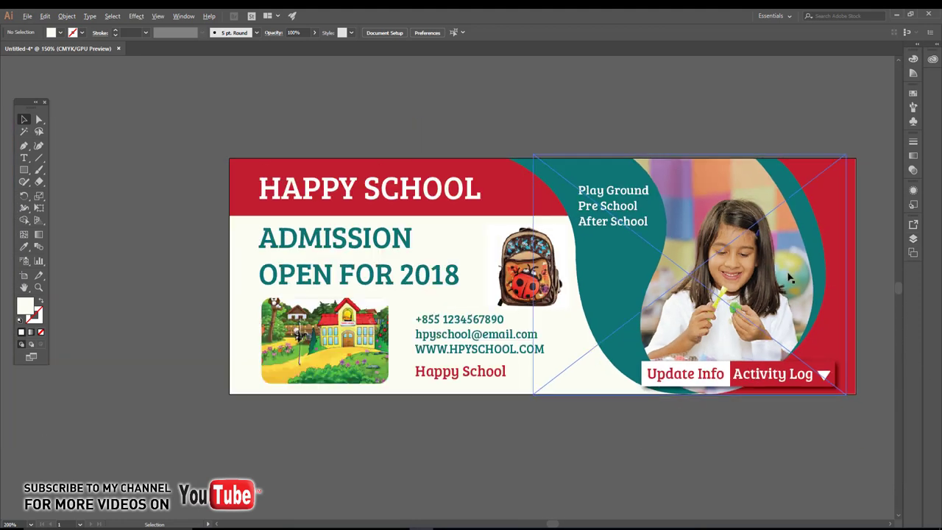
click(704, 404)
drag(764, 402, 757, 404)
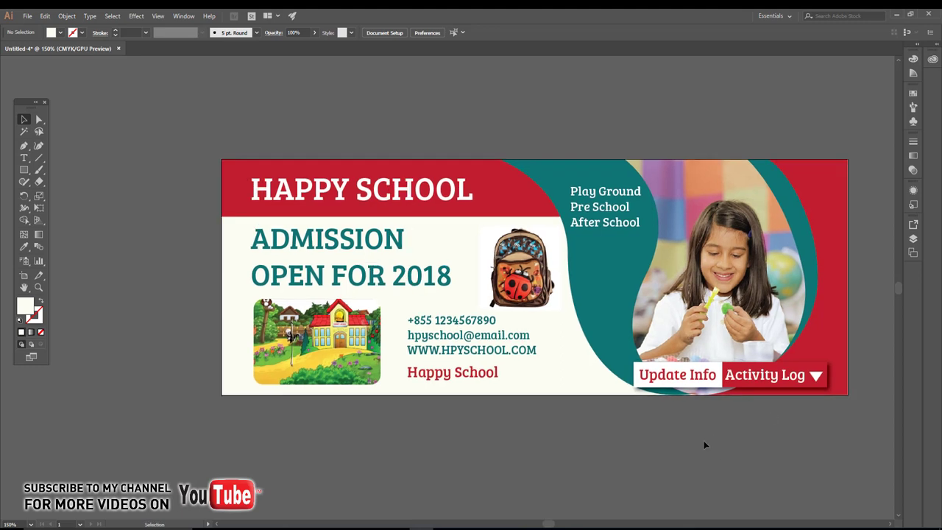